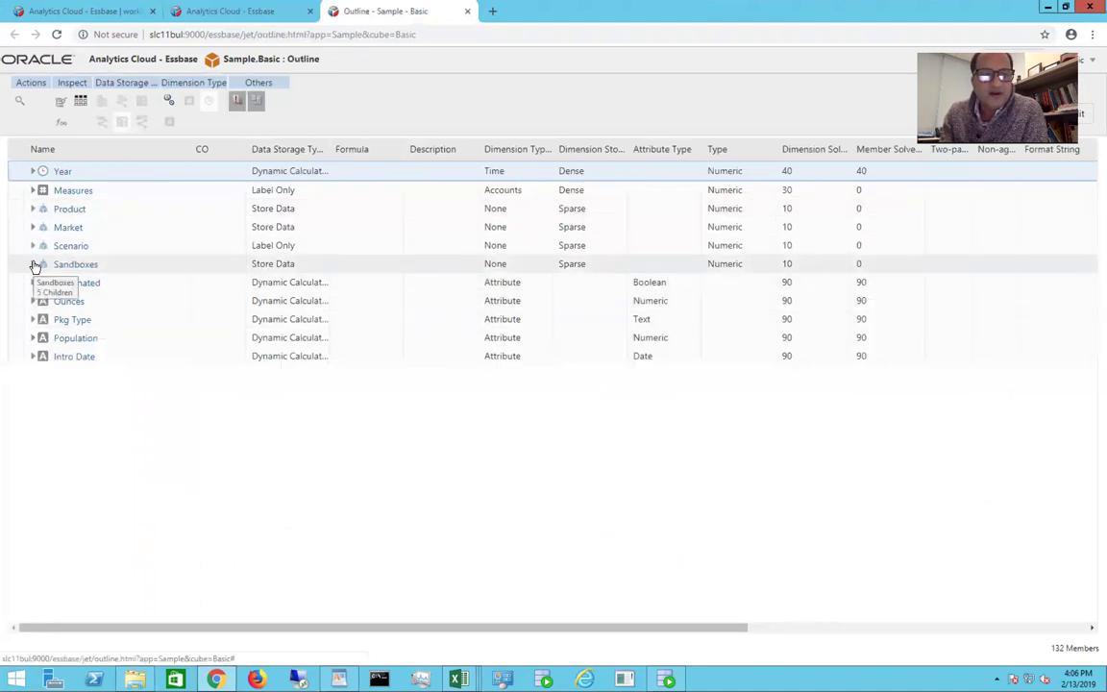
Step: Expand the Sandboxes dimension to reveal SB1 through SB5, then return to the applications list
{"action": "left_click", "coordinate": [34, 266]}
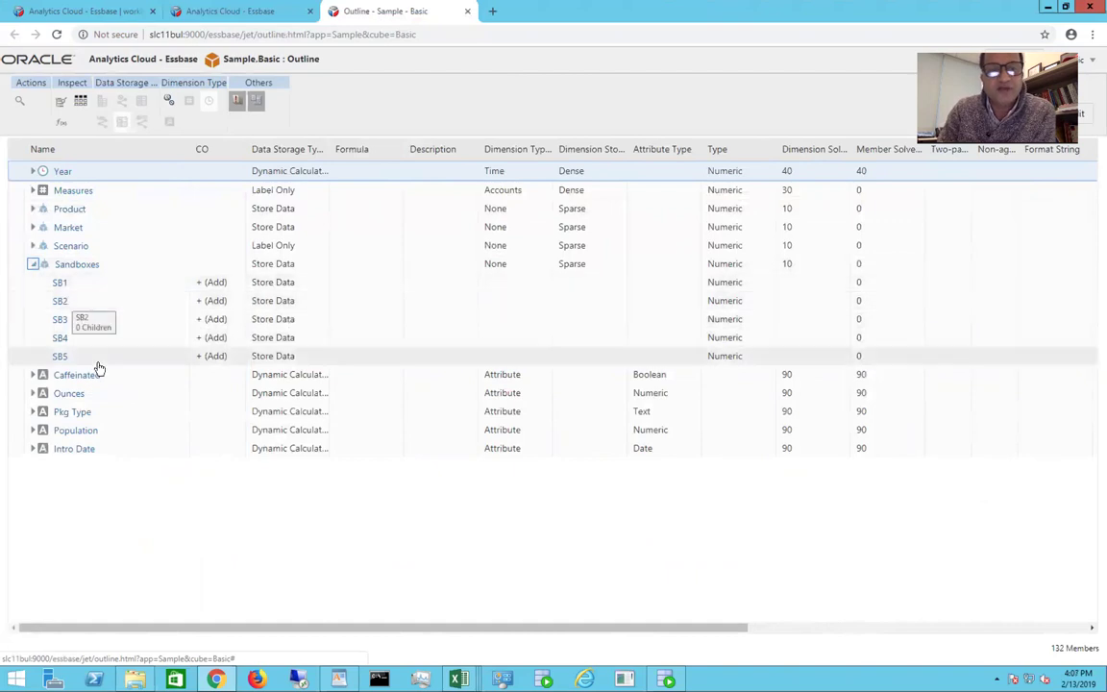
{"action": "left_click", "coordinate": [108, 14]}
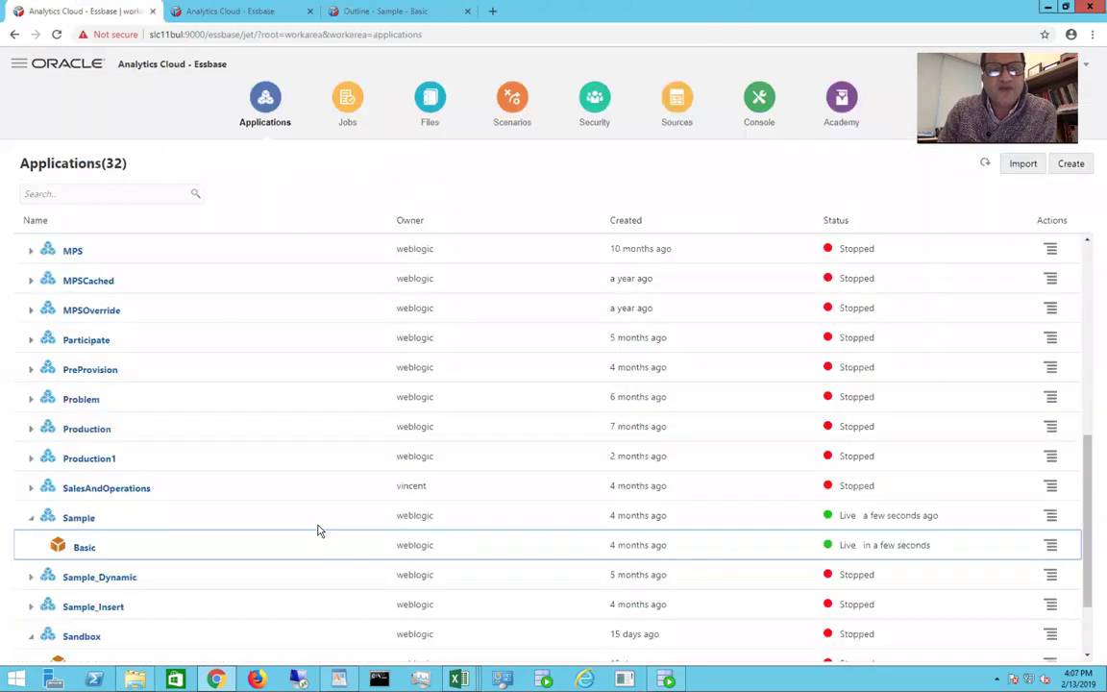
Step: Inspect the Basic database's calculation scripts and open COPY_SB in the Script Editor
{"action": "left_click", "coordinate": [1049, 547]}
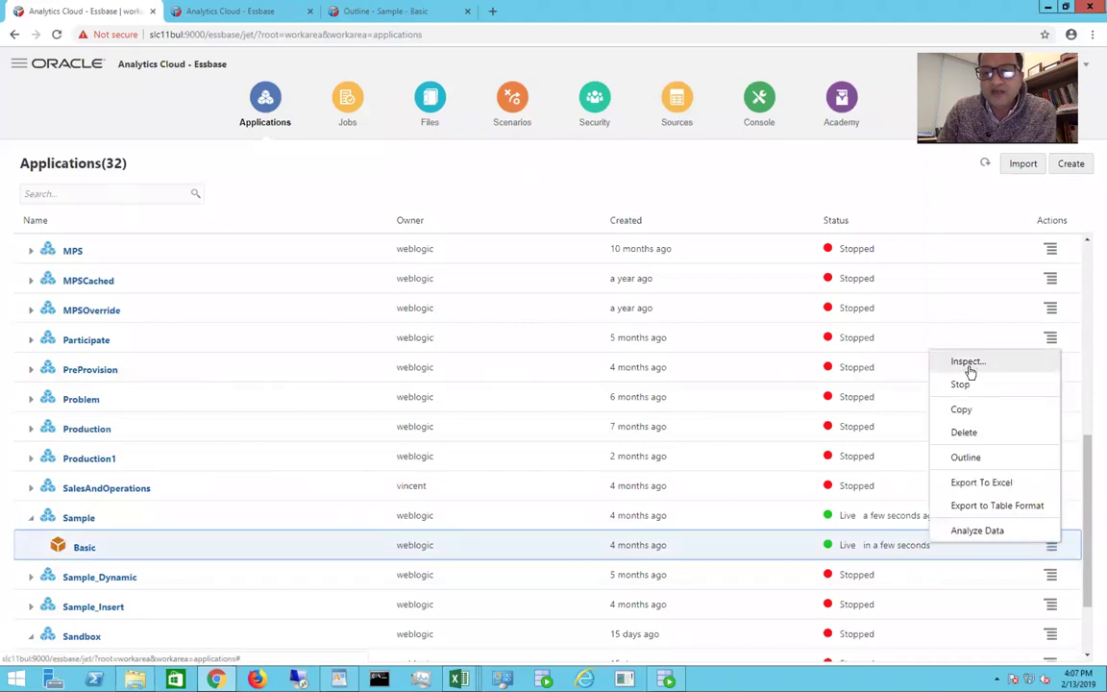
{"action": "left_click", "coordinate": [966, 362]}
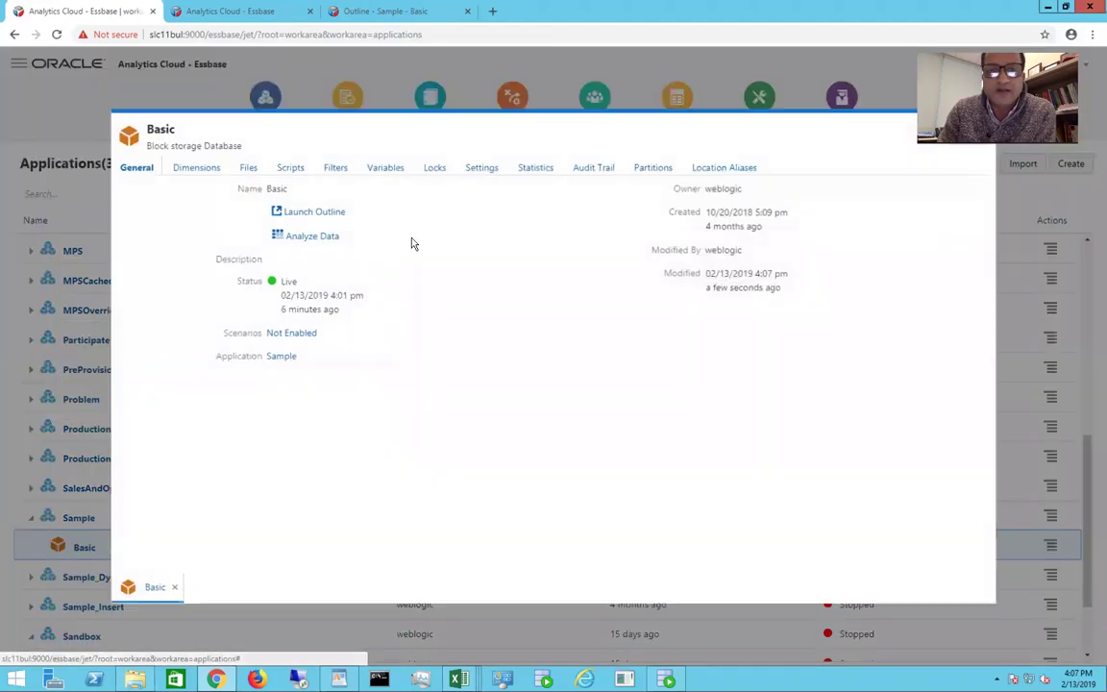
{"action": "left_click", "coordinate": [290, 169]}
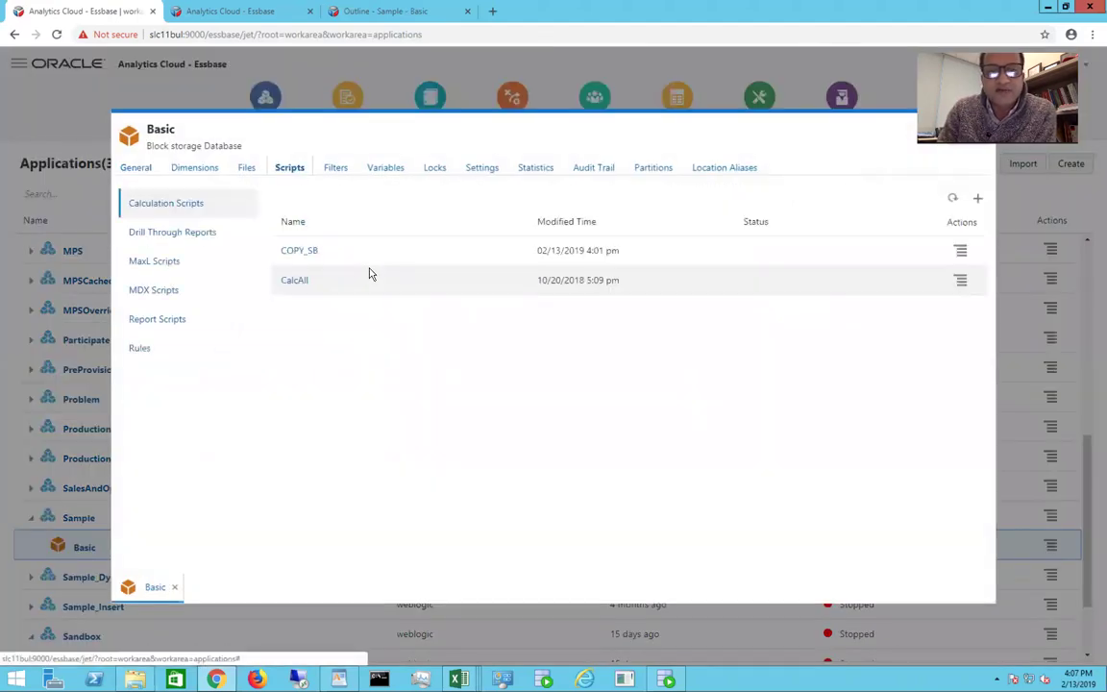
{"action": "left_click", "coordinate": [306, 252]}
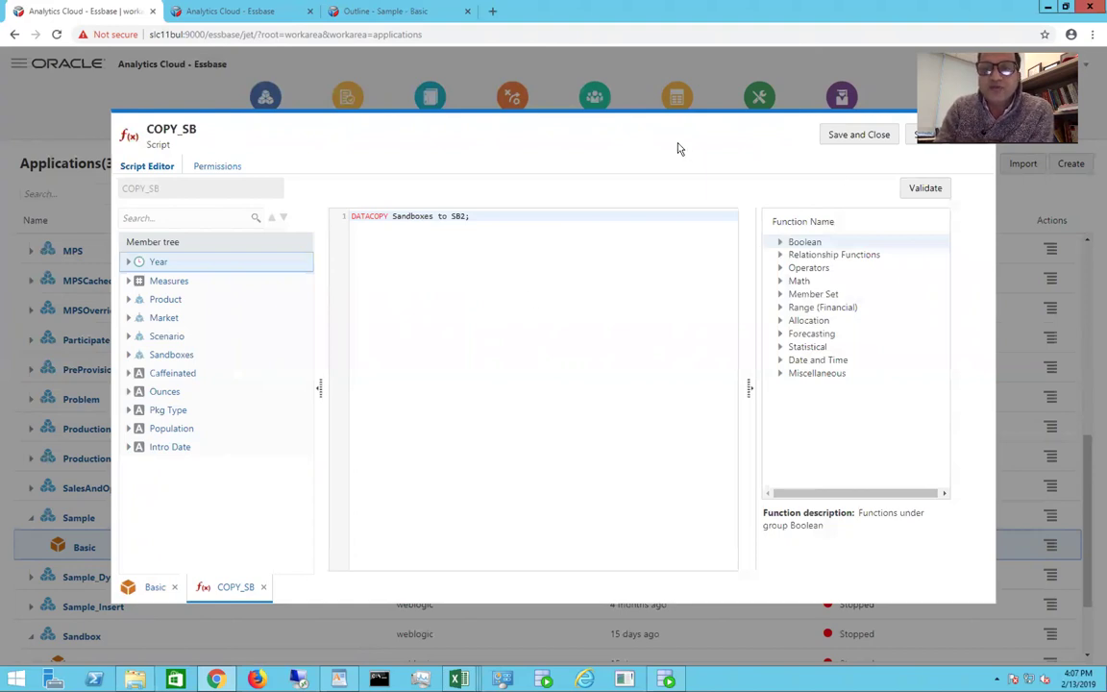
Step: Change the COPY_SB target from SB2 to SB3, validate and save, then review Basic's statistics
{"action": "left_click", "coordinate": [465, 218]}
{"action": "key", "text": "BackSpace"}
{"action": "type", "text": "3"}
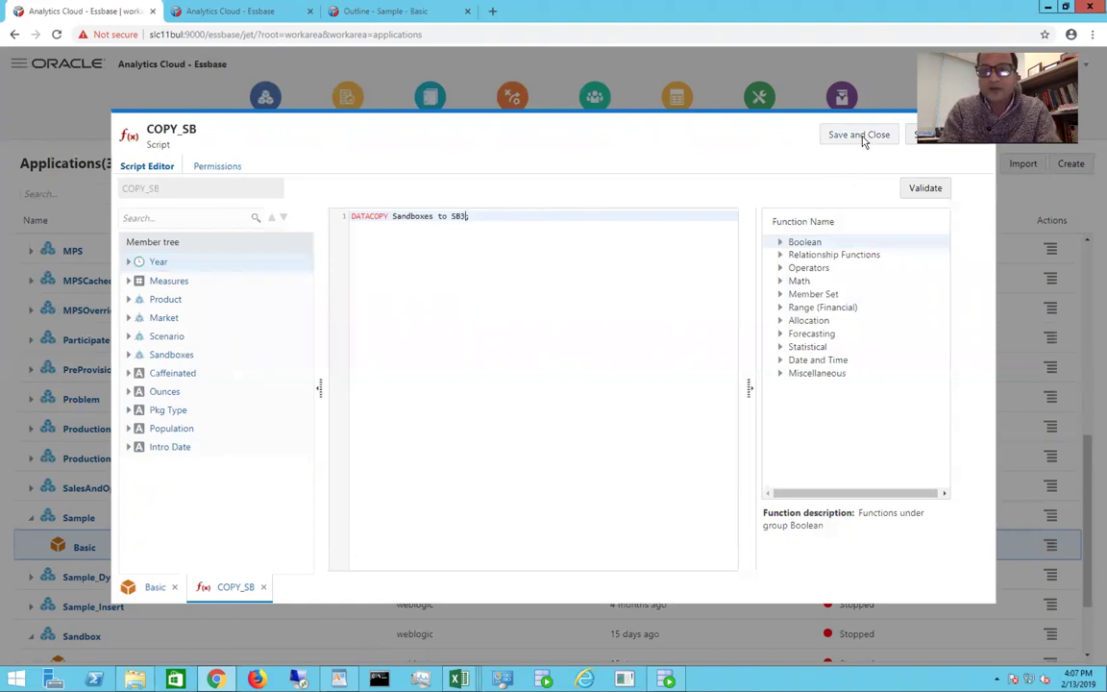
{"action": "left_click", "coordinate": [927, 188]}
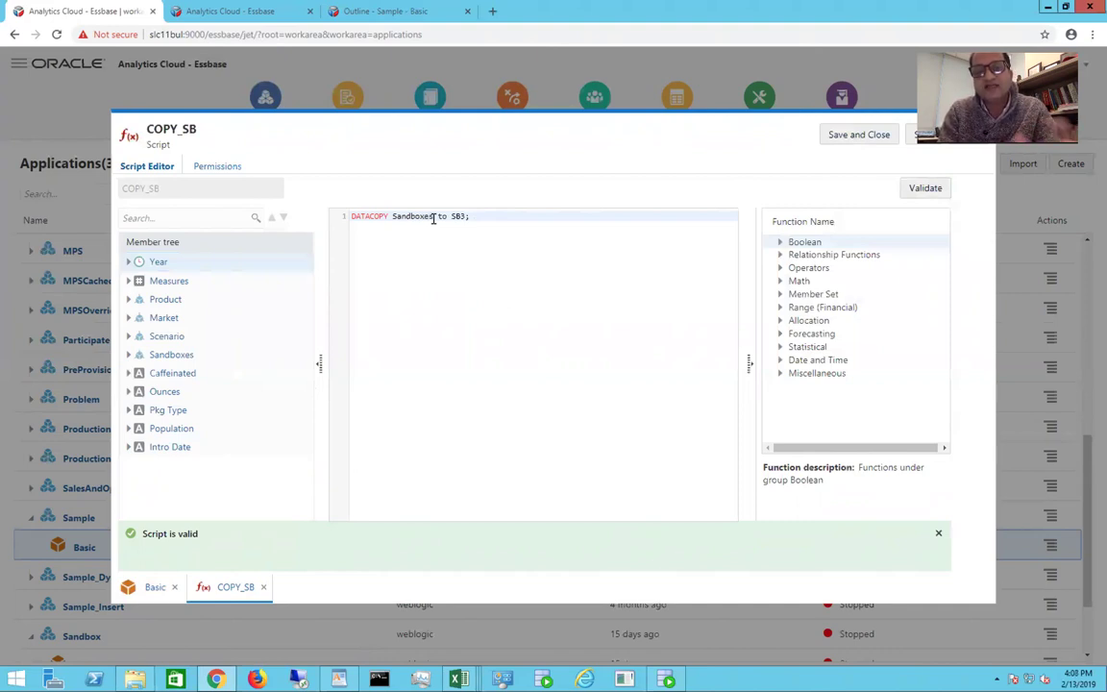
{"action": "left_click", "coordinate": [844, 139]}
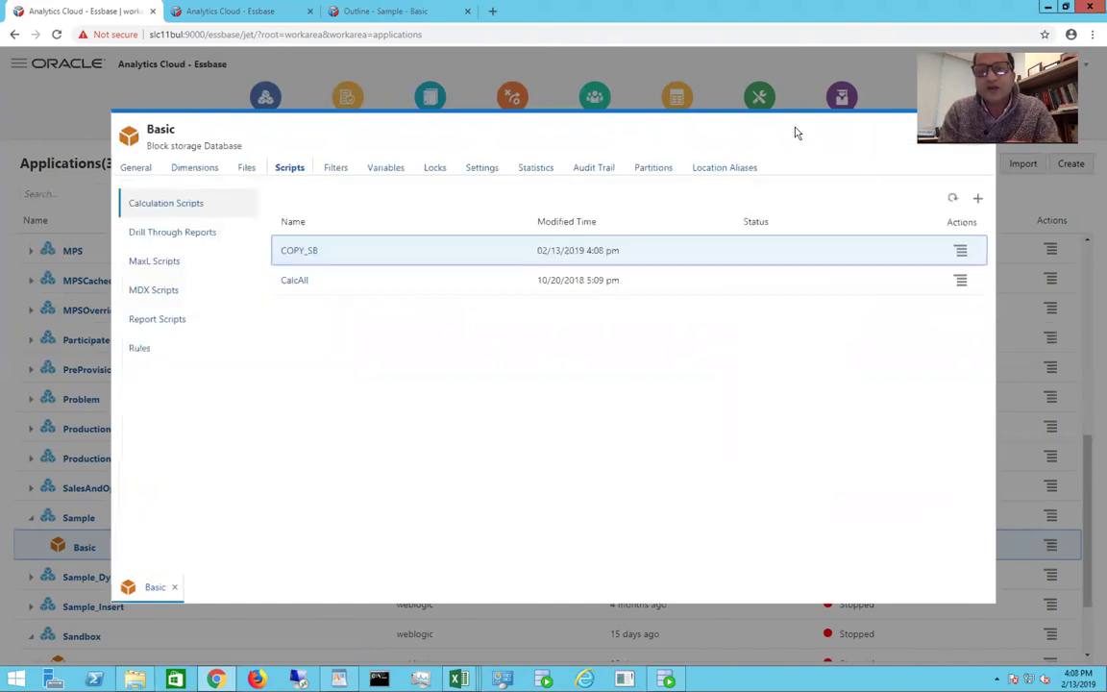
{"action": "left_click", "coordinate": [535, 171]}
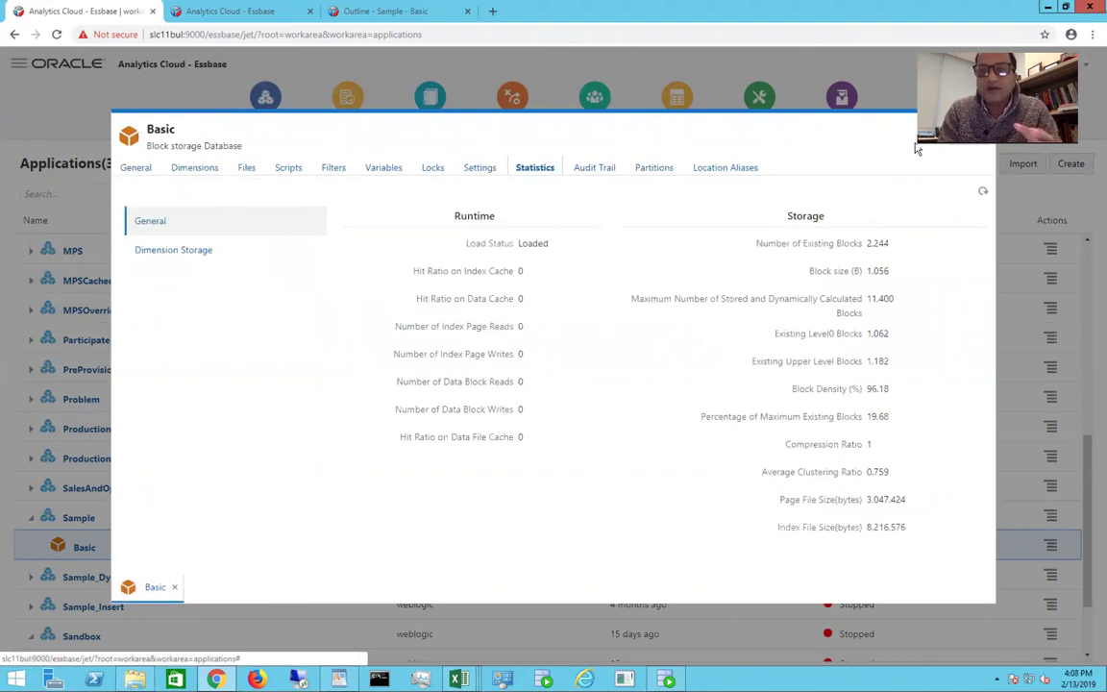
{"action": "left_click", "coordinate": [175, 587]}
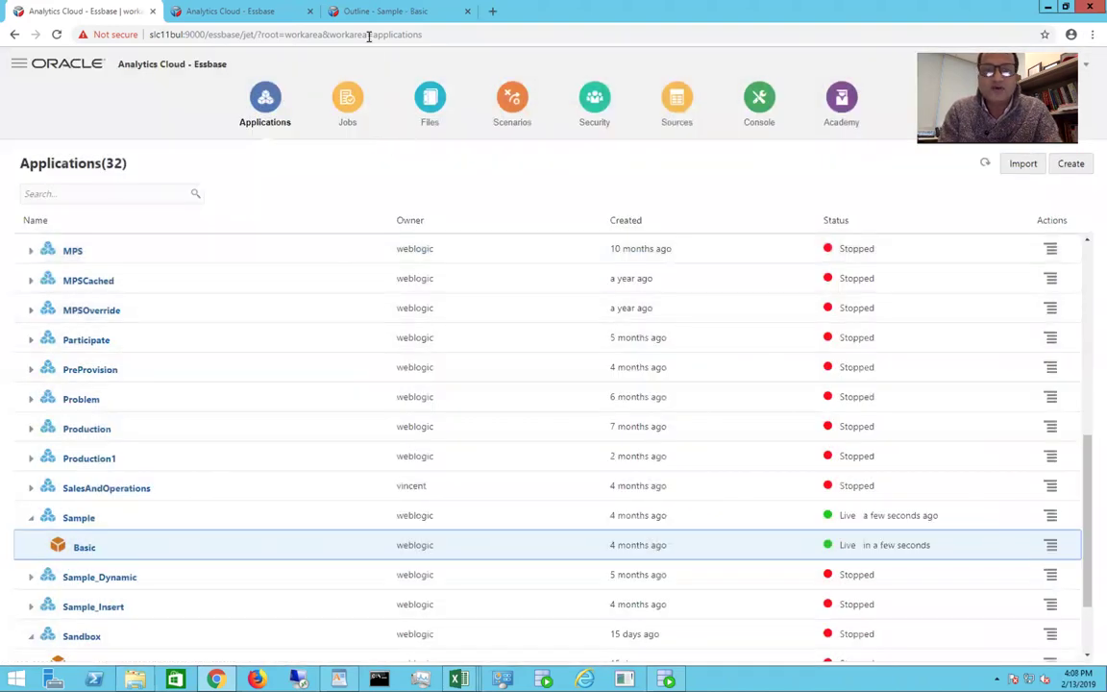
Step: Refresh the Sample/Basic grid to confirm the SB3 rows are empty, then view the Jobs list
{"action": "left_click", "coordinate": [245, 13]}
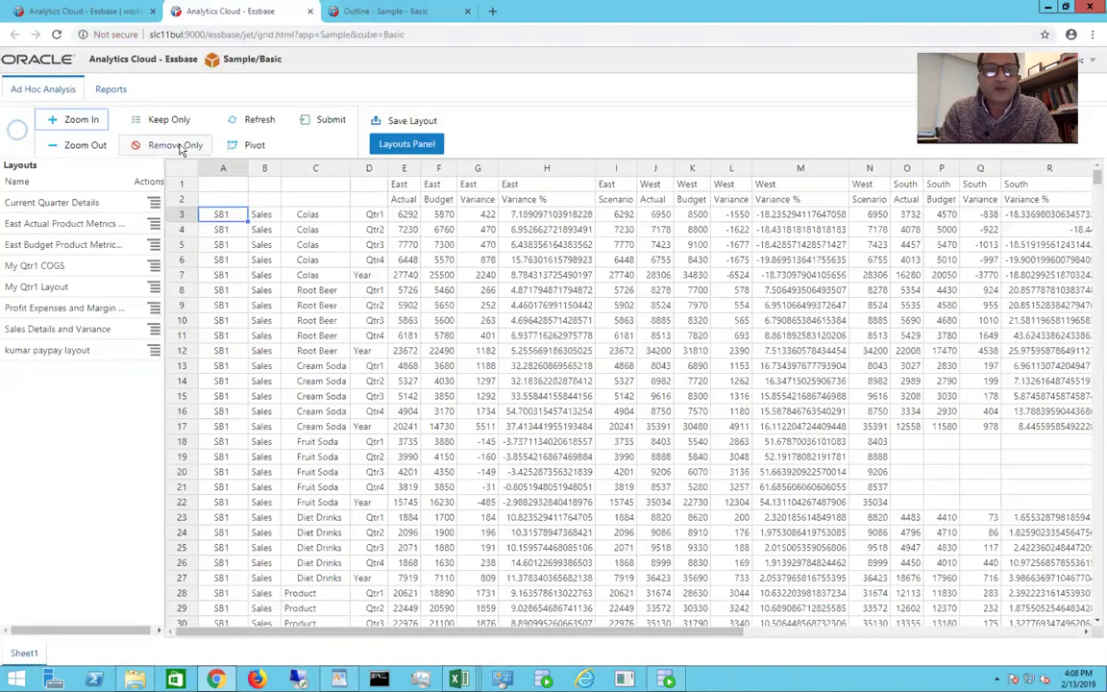
{"action": "left_click", "coordinate": [259, 119]}
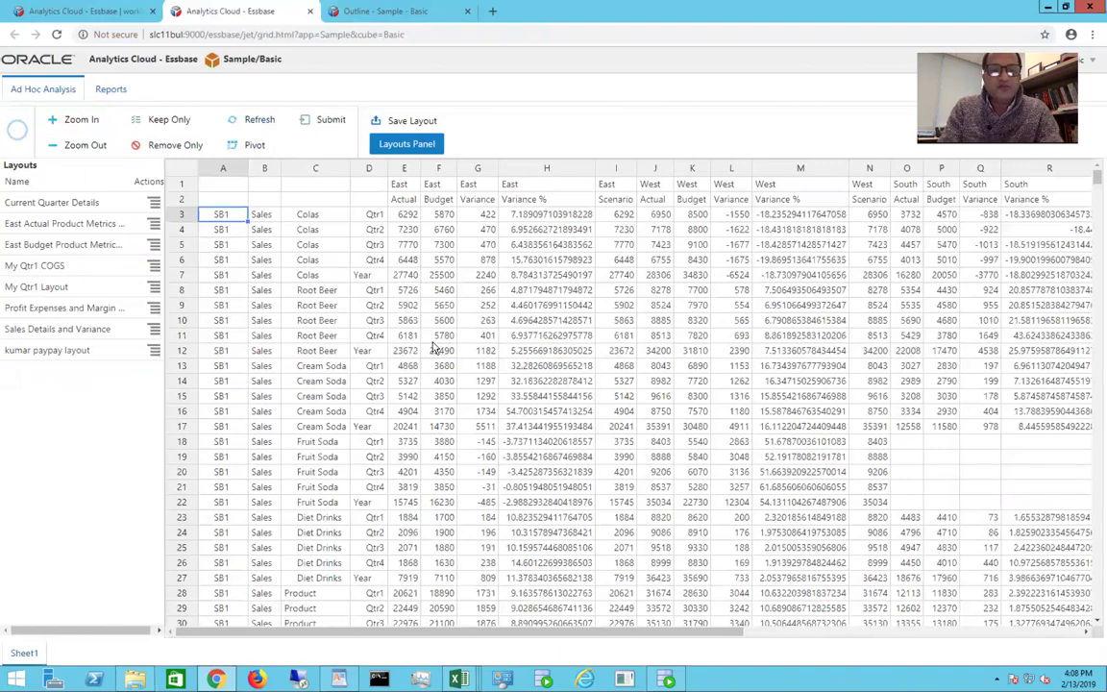
{"action": "scroll", "coordinate": [433, 348], "scroll_direction": "down", "scroll_amount": 10}
{"action": "scroll", "coordinate": [433, 348], "scroll_direction": "down", "scroll_amount": 3}
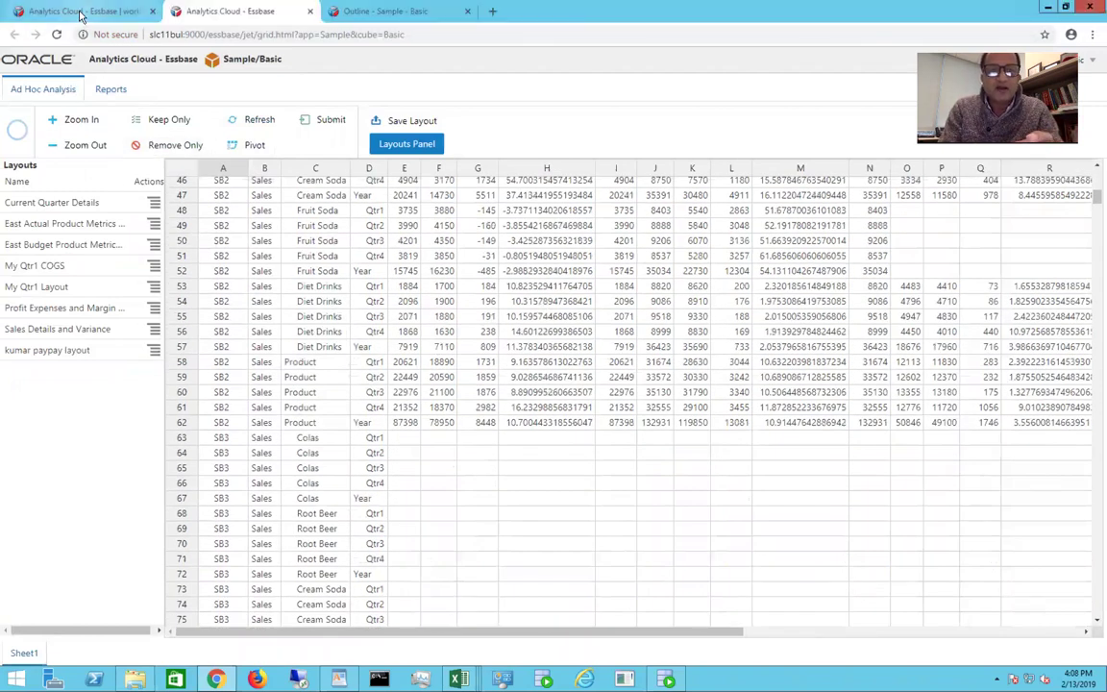
{"action": "left_click", "coordinate": [81, 14]}
{"action": "left_click", "coordinate": [346, 111]}
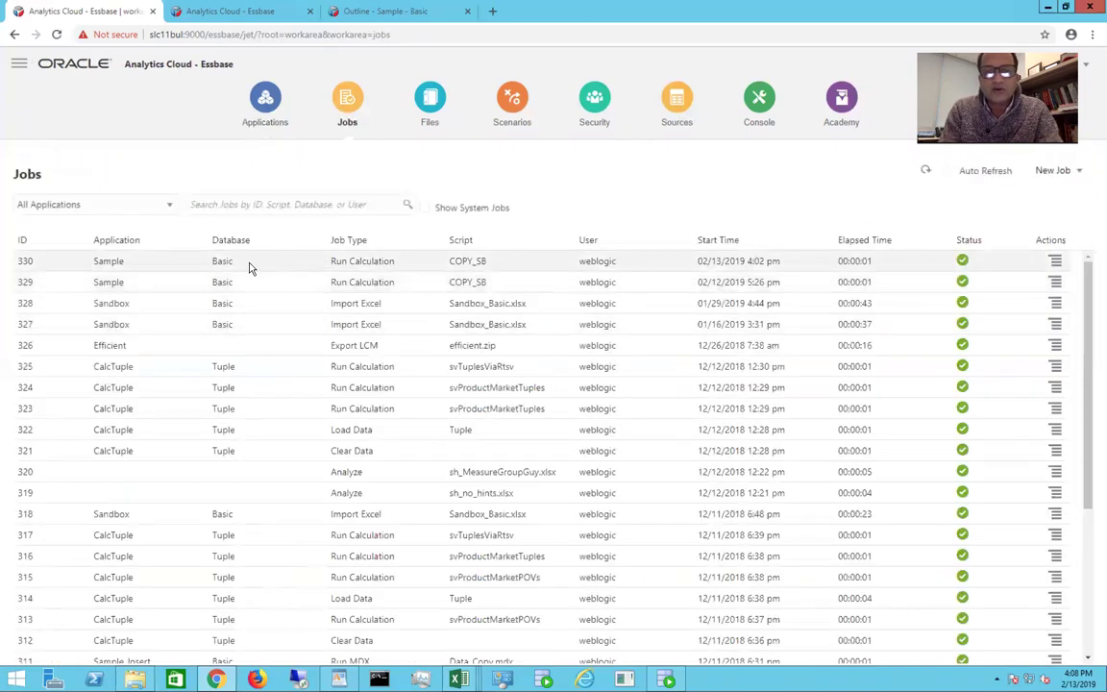
Step: Rerun job 330's COPY_SB calculation and refresh the list to track new job 331
{"action": "left_click", "coordinate": [1056, 262]}
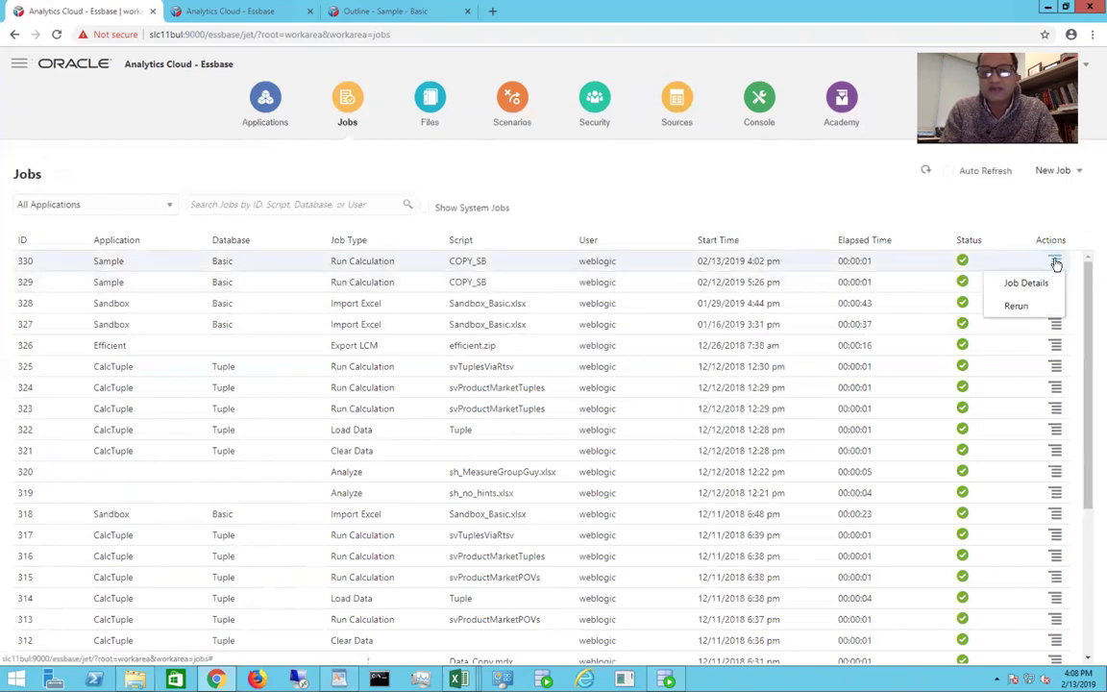
{"action": "left_click", "coordinate": [1018, 308]}
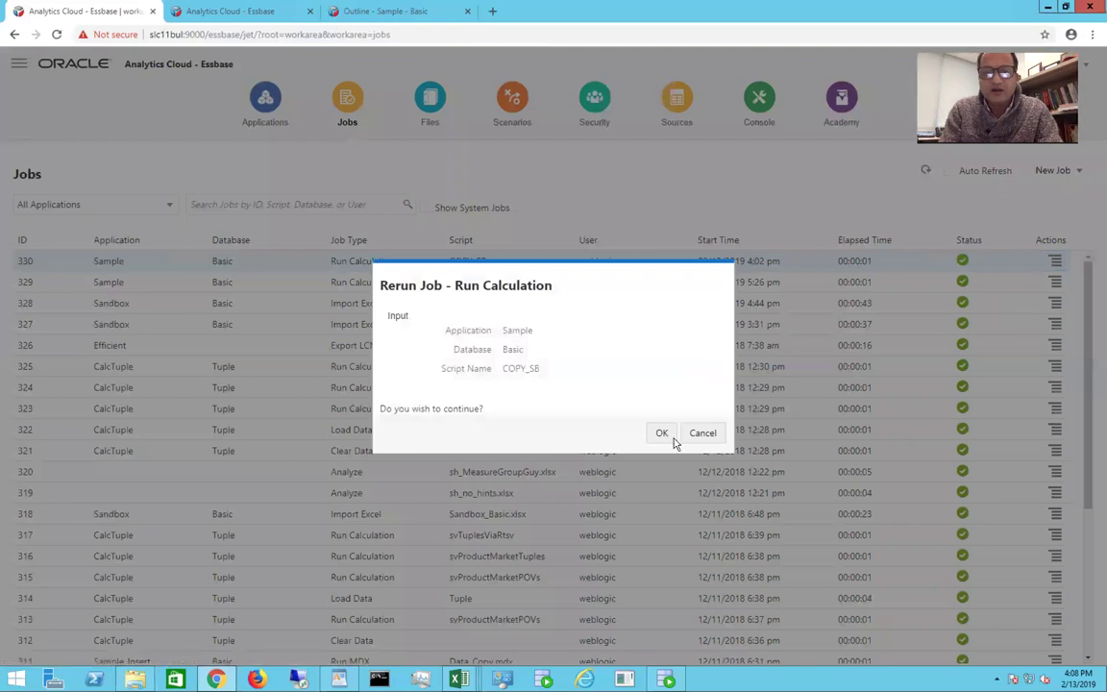
{"action": "left_click", "coordinate": [663, 434]}
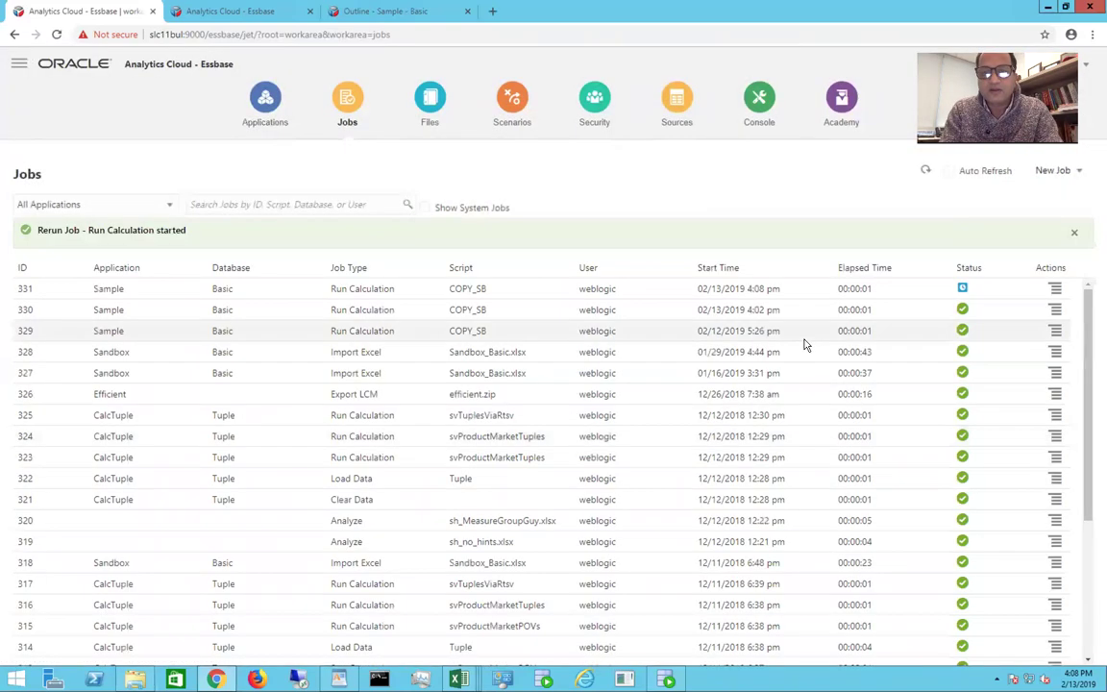
{"action": "left_click", "coordinate": [925, 171]}
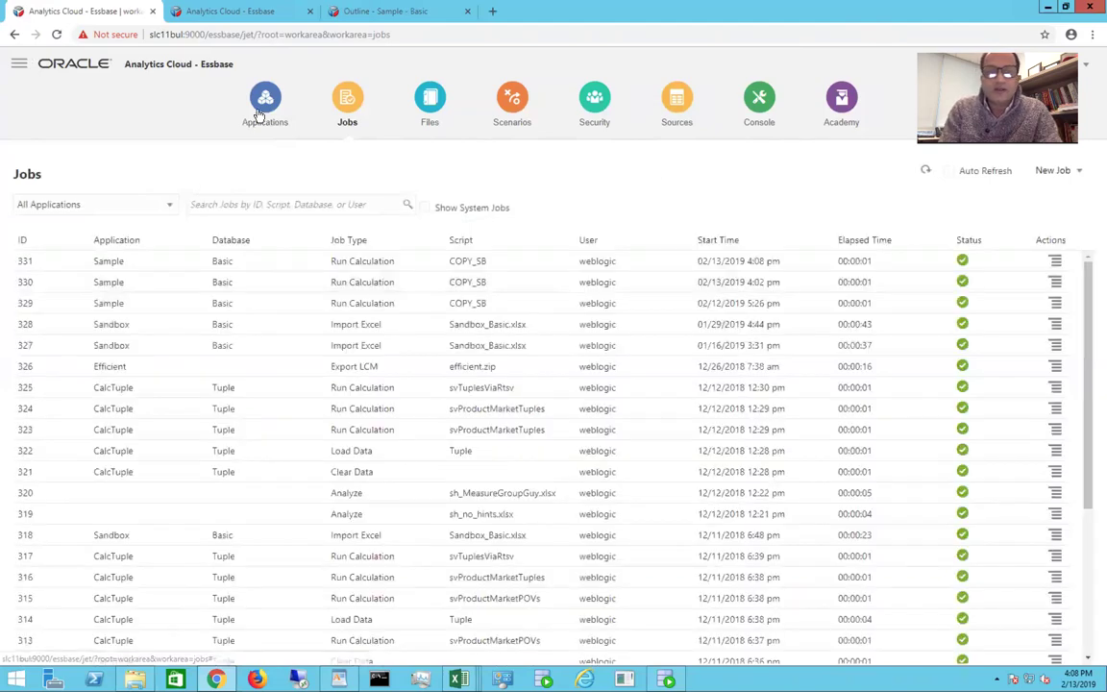
Step: Inspect Sample Basic's statistics to confirm 2,992 existing blocks, then close the inspector
{"action": "left_click", "coordinate": [256, 114]}
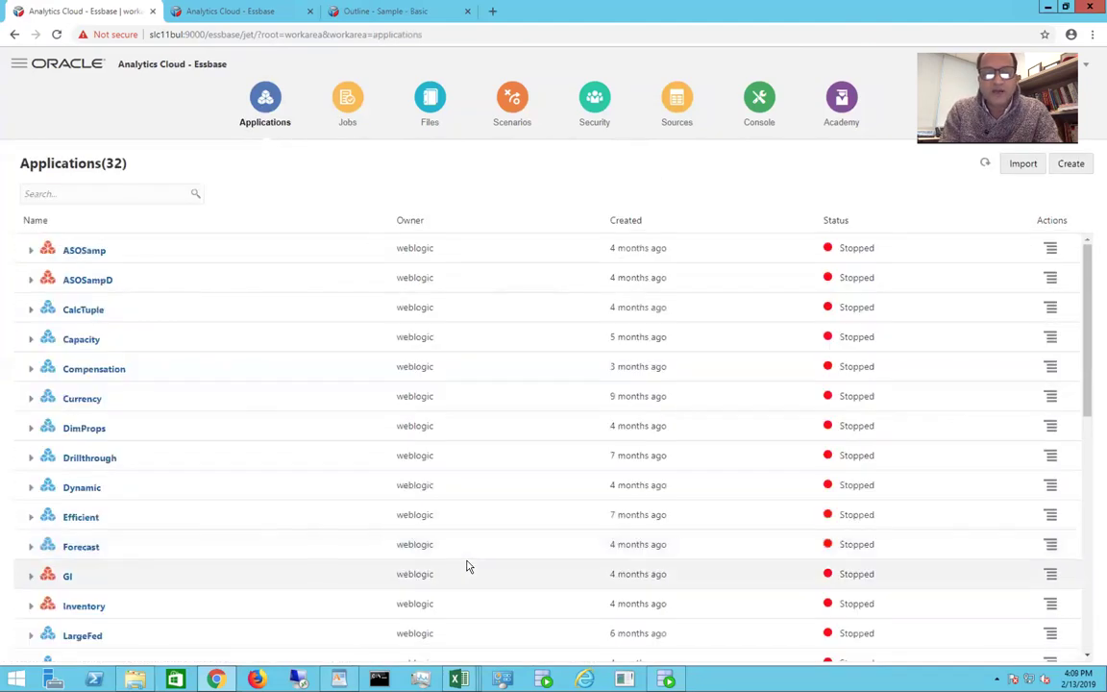
{"action": "scroll", "coordinate": [469, 567], "scroll_direction": "down", "scroll_amount": 5}
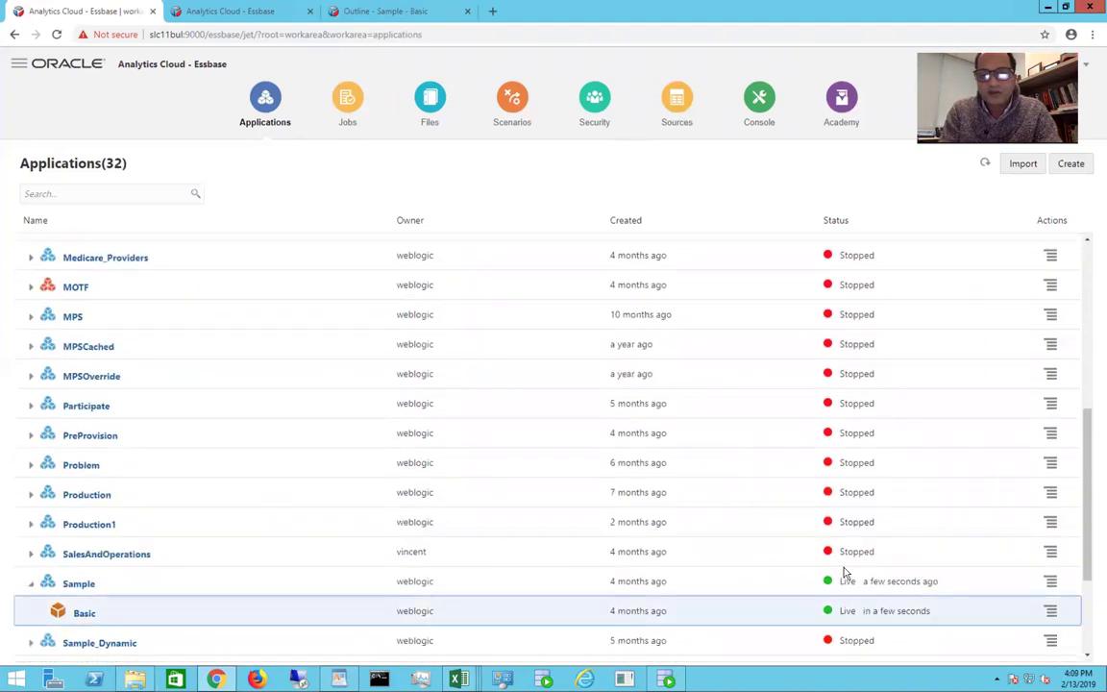
{"action": "left_click", "coordinate": [1050, 611]}
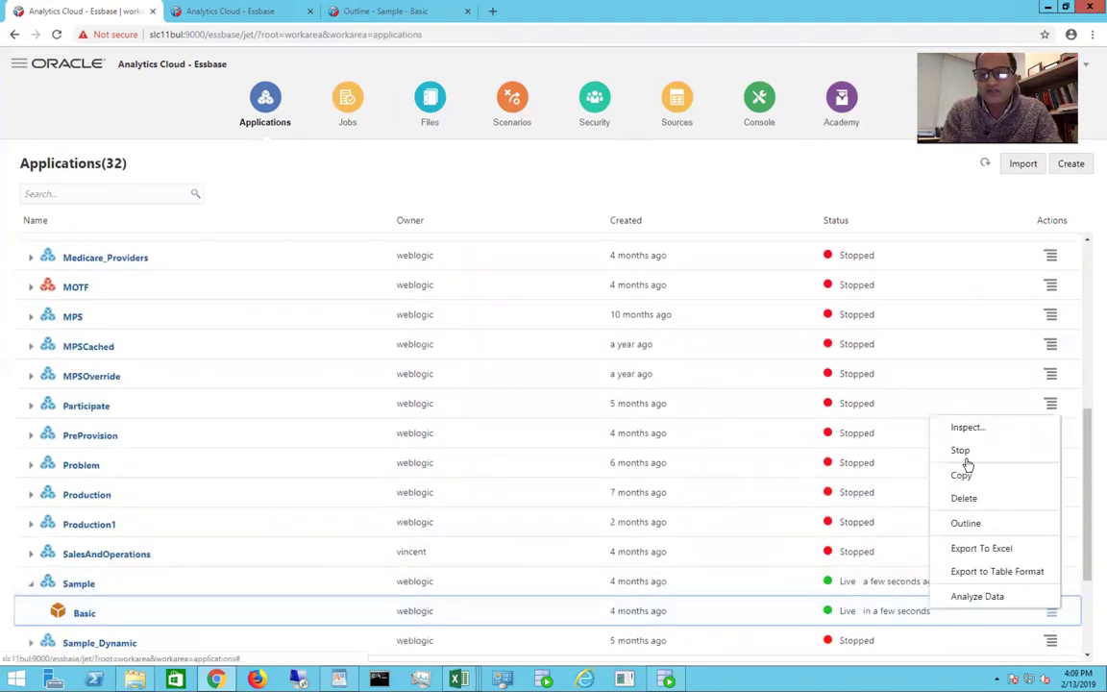
{"action": "left_click", "coordinate": [961, 428]}
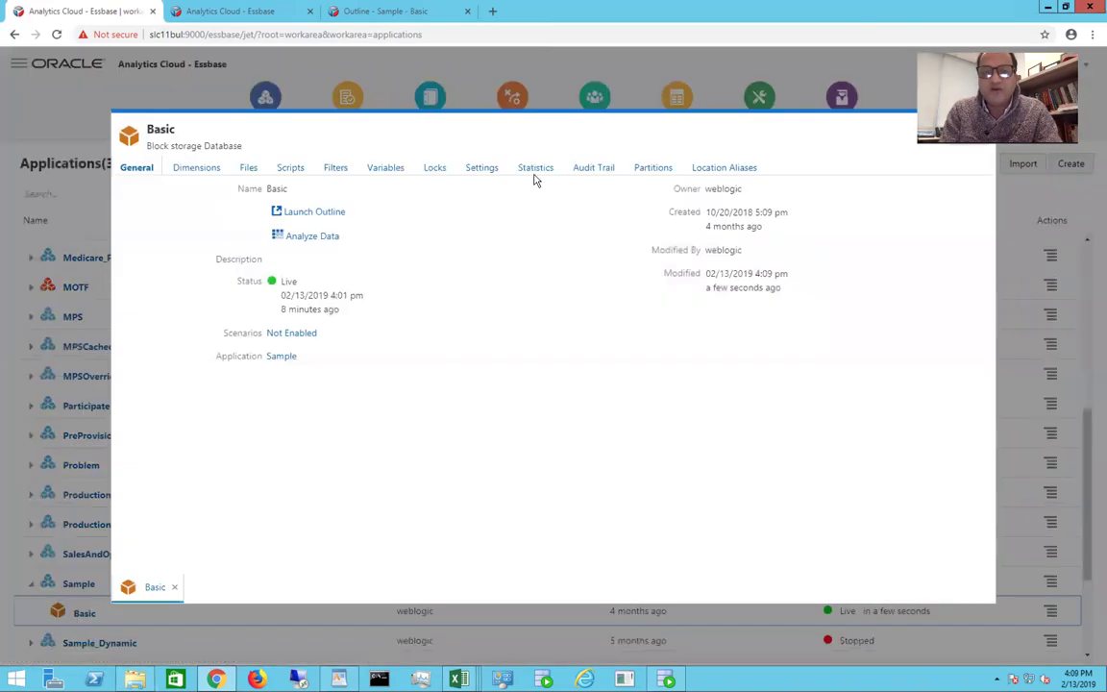
{"action": "left_click", "coordinate": [536, 169]}
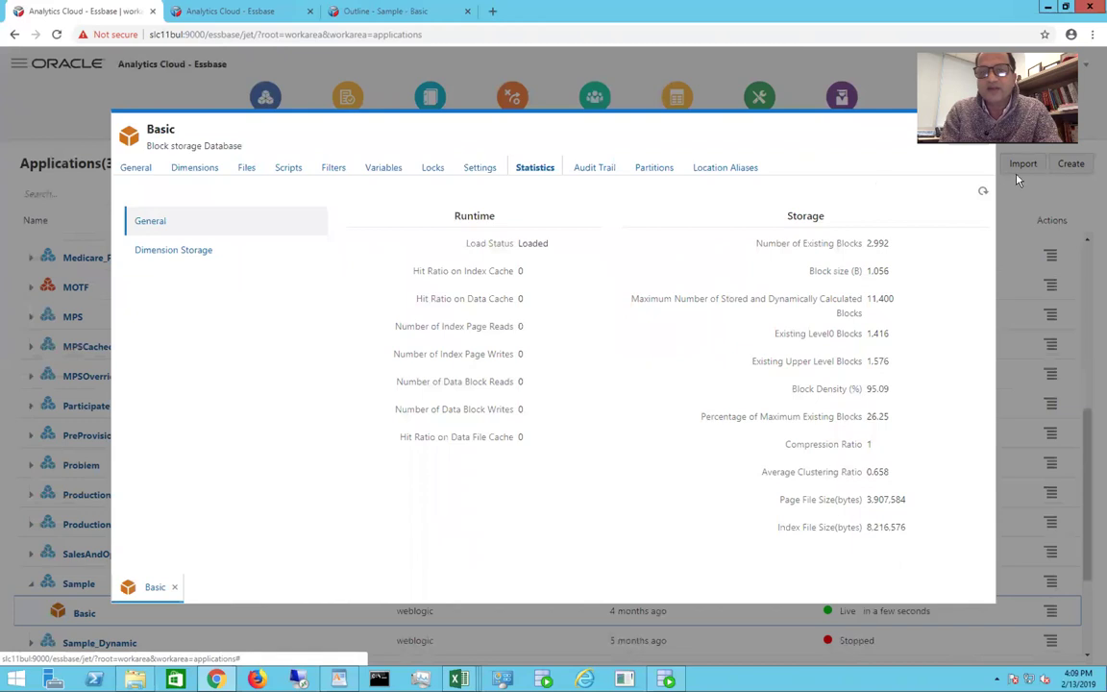
{"action": "left_click", "coordinate": [971, 147]}
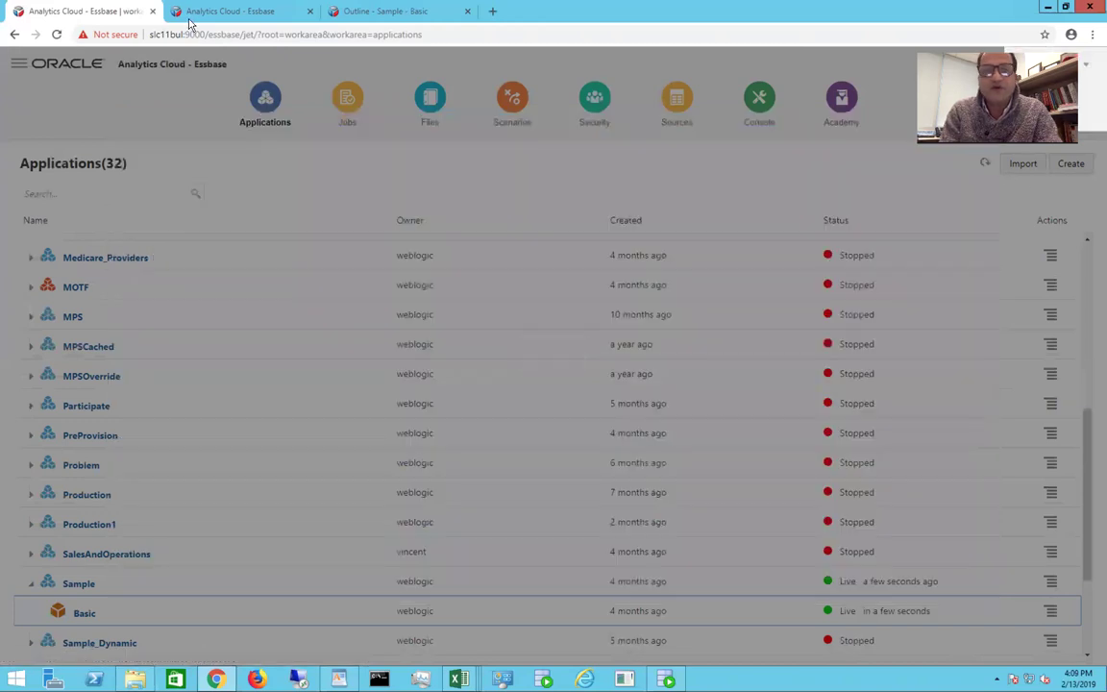
{"action": "left_click", "coordinate": [193, 12]}
Step: Refresh the grid to show SB3 Sales for Colas, Root Beer and Cream Soda (Colas Year 27740), then close it
{"action": "left_click", "coordinate": [252, 120]}
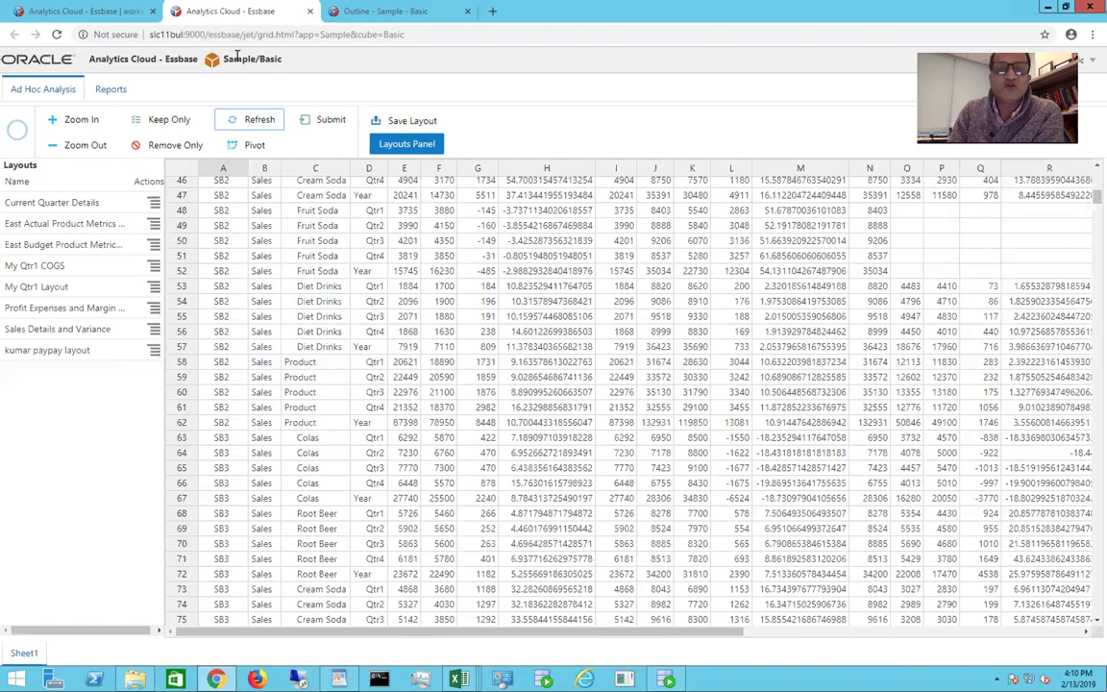
{"action": "left_click", "coordinate": [309, 13]}
Step: Start the Sandbox application from the applications list
{"action": "left_click", "coordinate": [309, 12]}
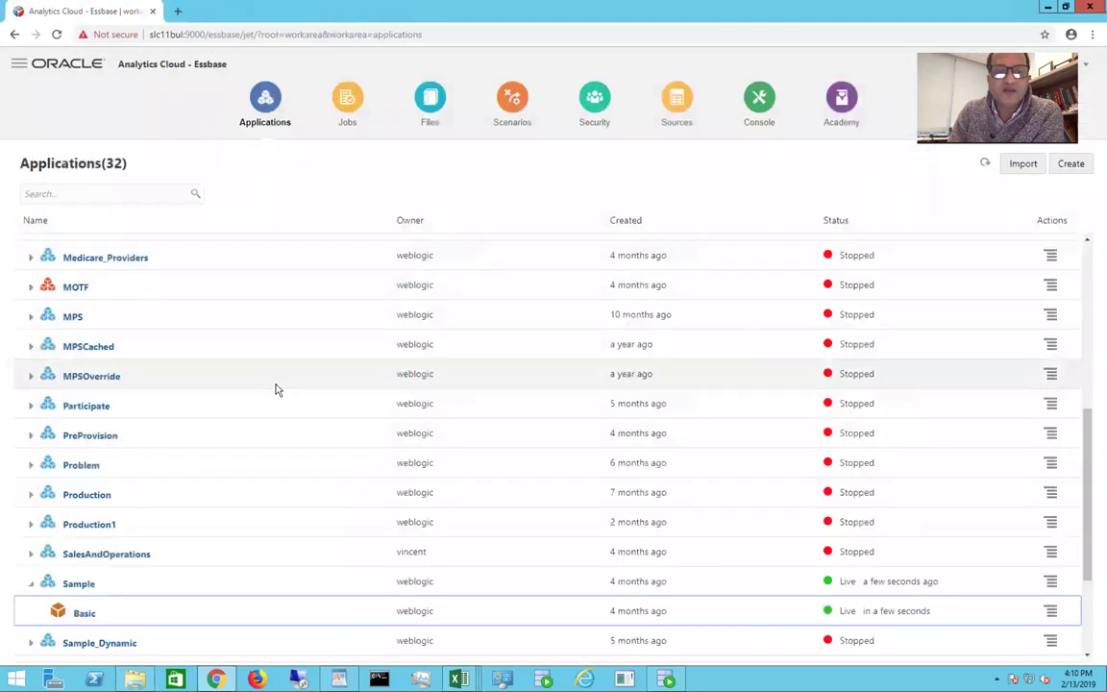
{"action": "scroll", "coordinate": [276, 389], "scroll_direction": "down", "scroll_amount": 4}
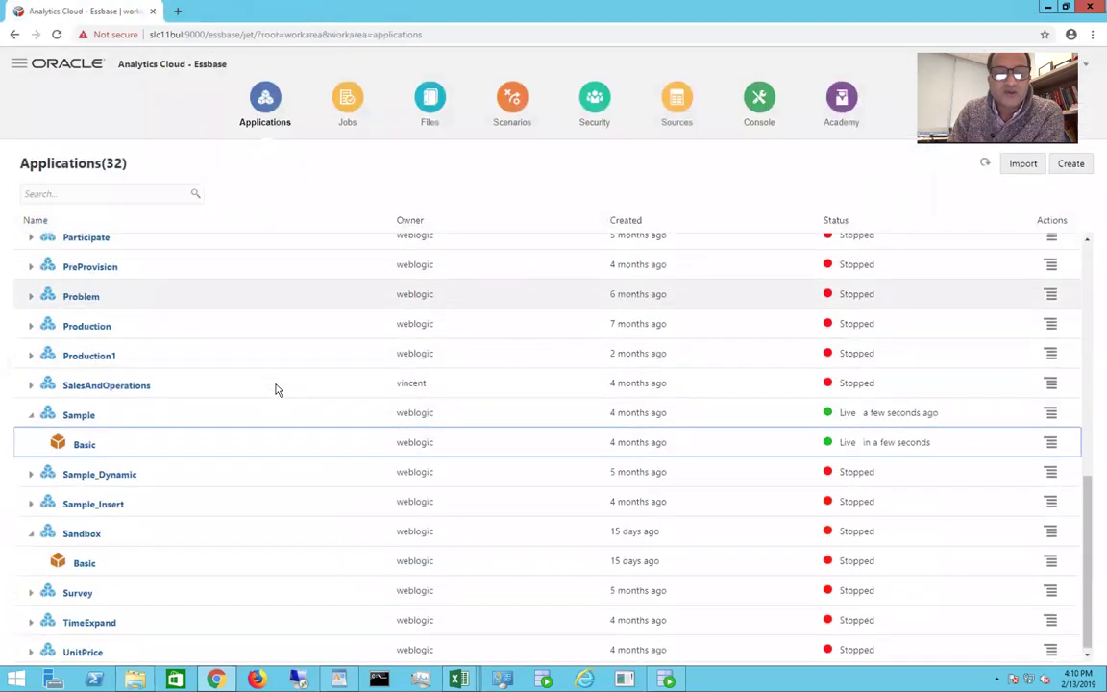
{"action": "left_click", "coordinate": [124, 565]}
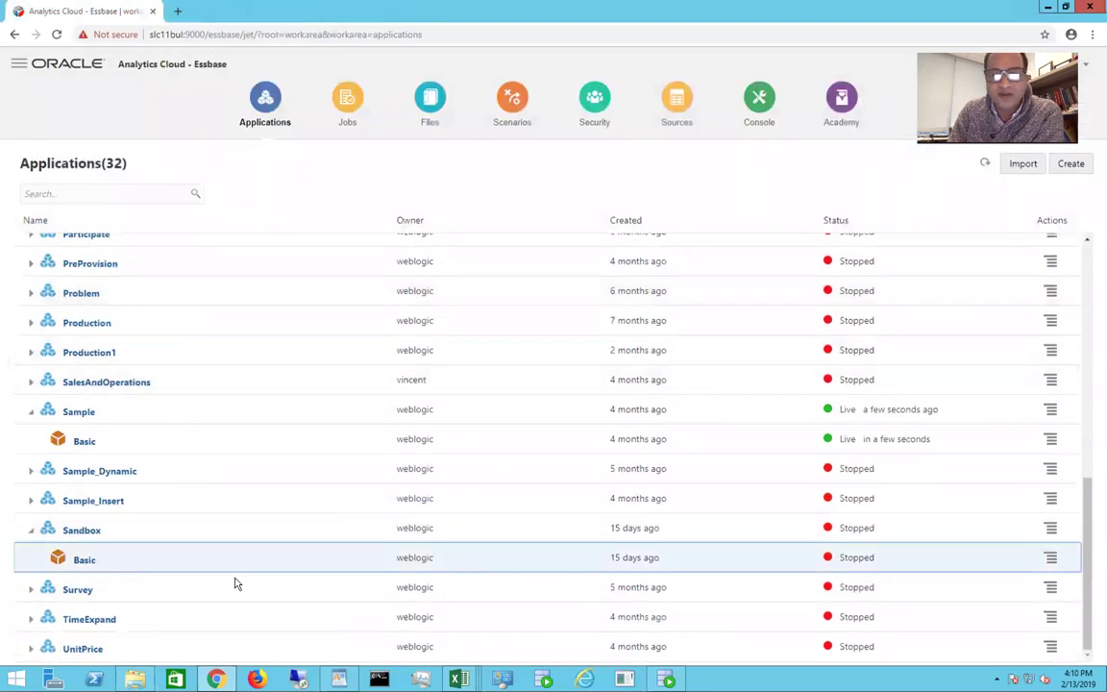
{"action": "left_click", "coordinate": [1051, 528]}
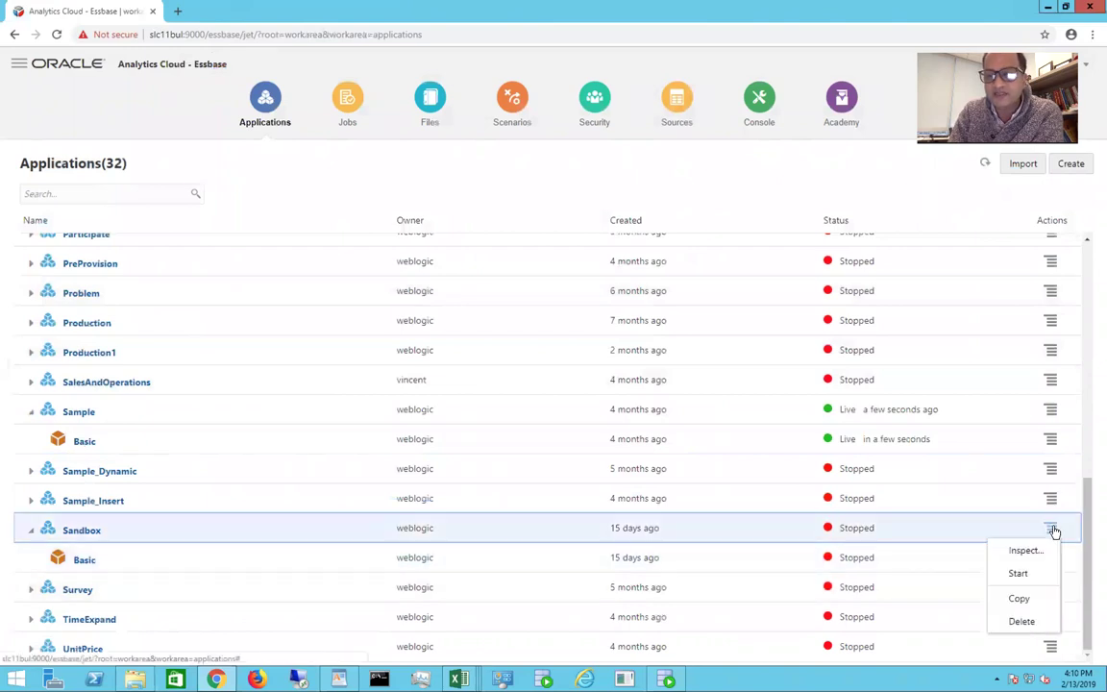
{"action": "left_click", "coordinate": [1022, 573]}
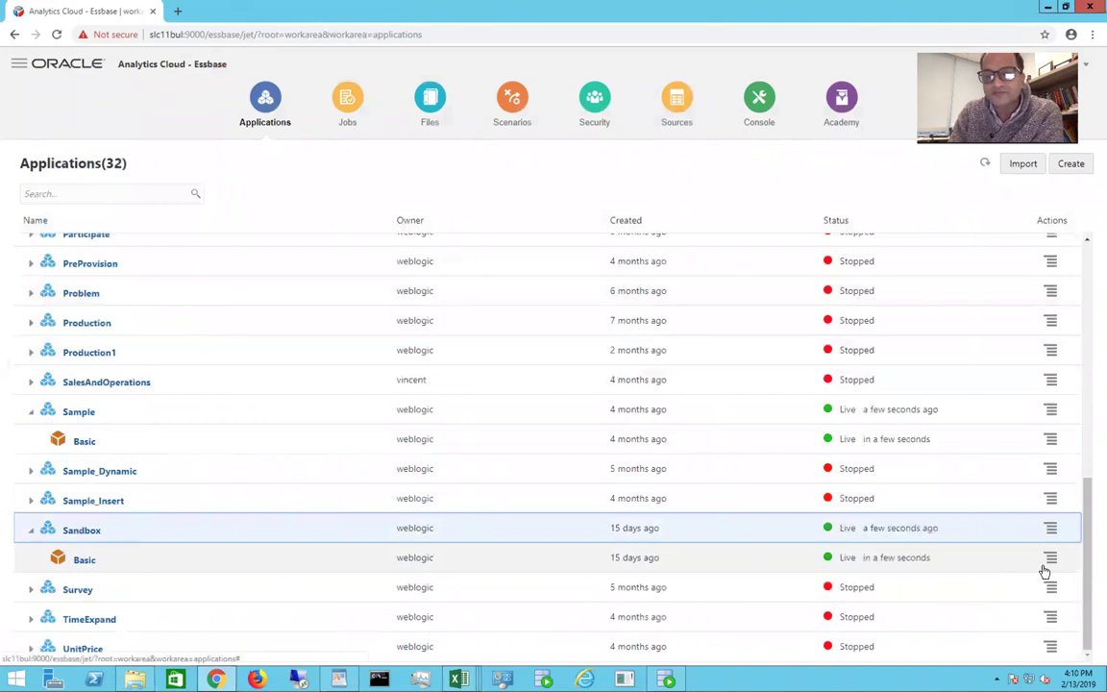
Step: Inspect the Sandbox Basic database's Statistics and General details, where scenarios show Not Enabled
{"action": "left_click", "coordinate": [1050, 565]}
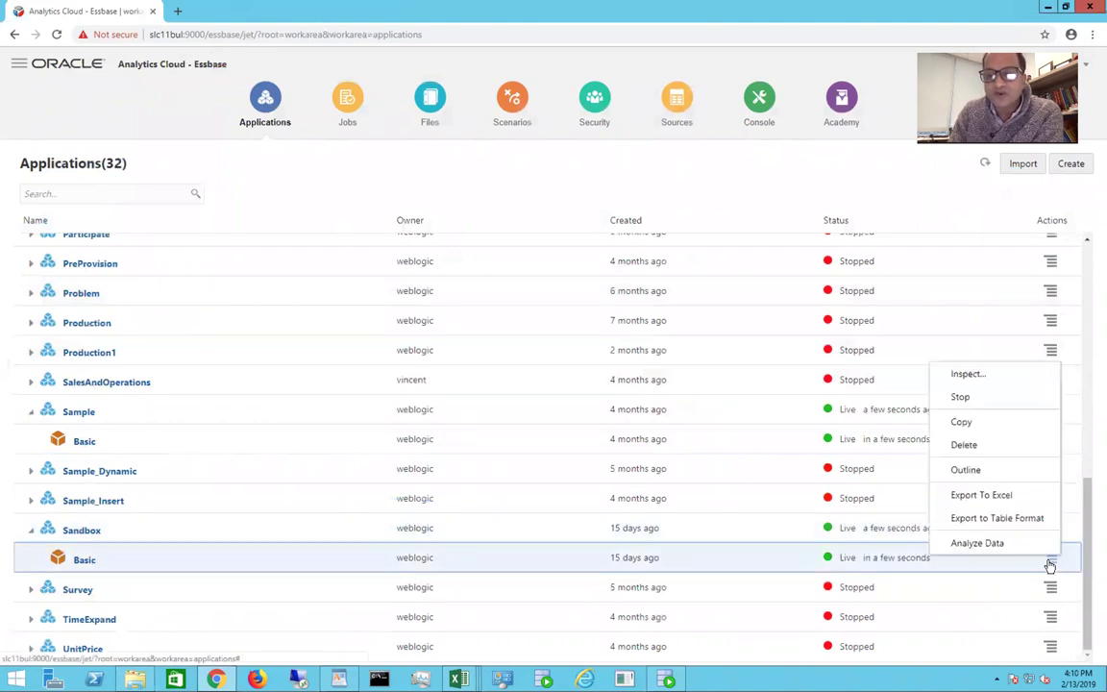
{"action": "left_click", "coordinate": [966, 375]}
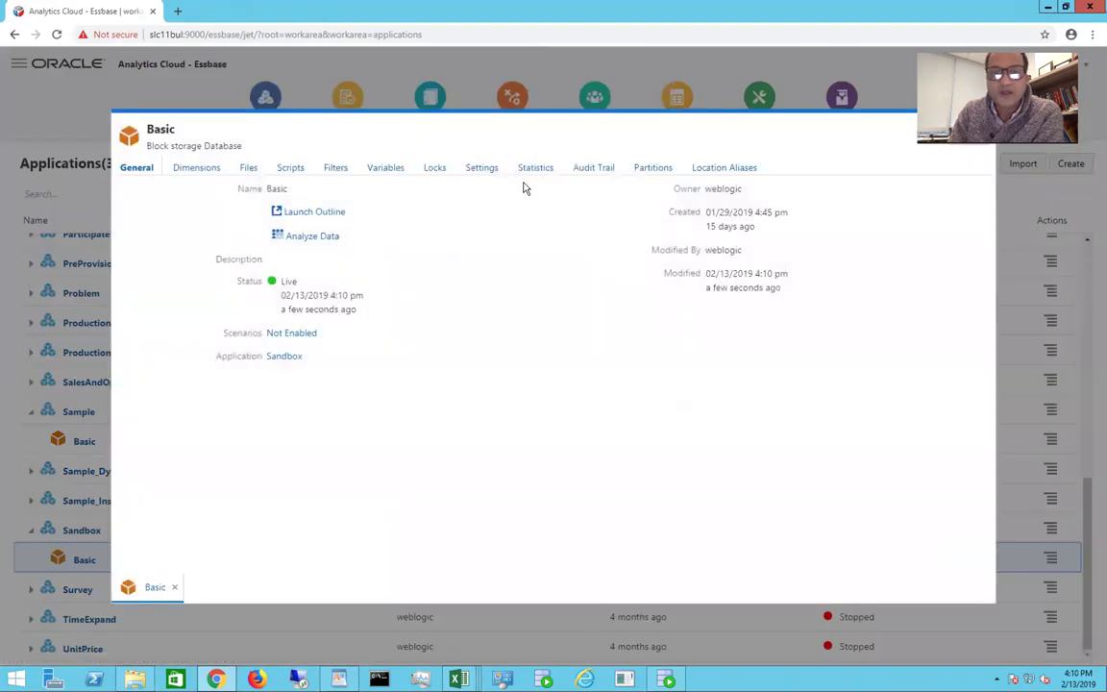
{"action": "left_click", "coordinate": [537, 171]}
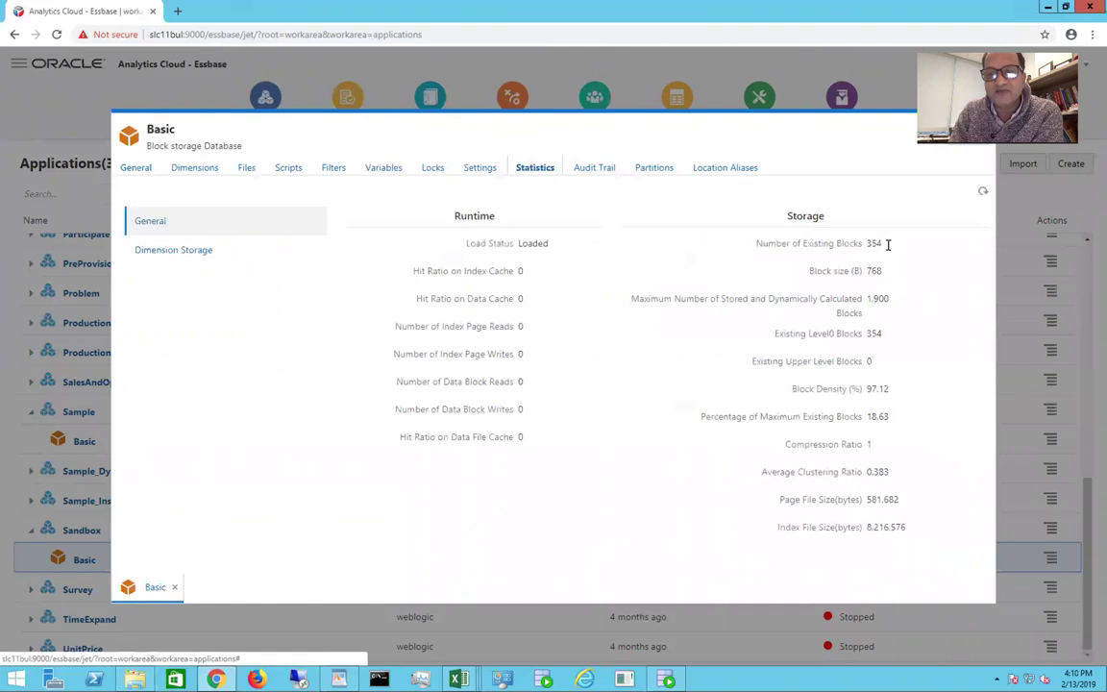
{"action": "left_click", "coordinate": [137, 169]}
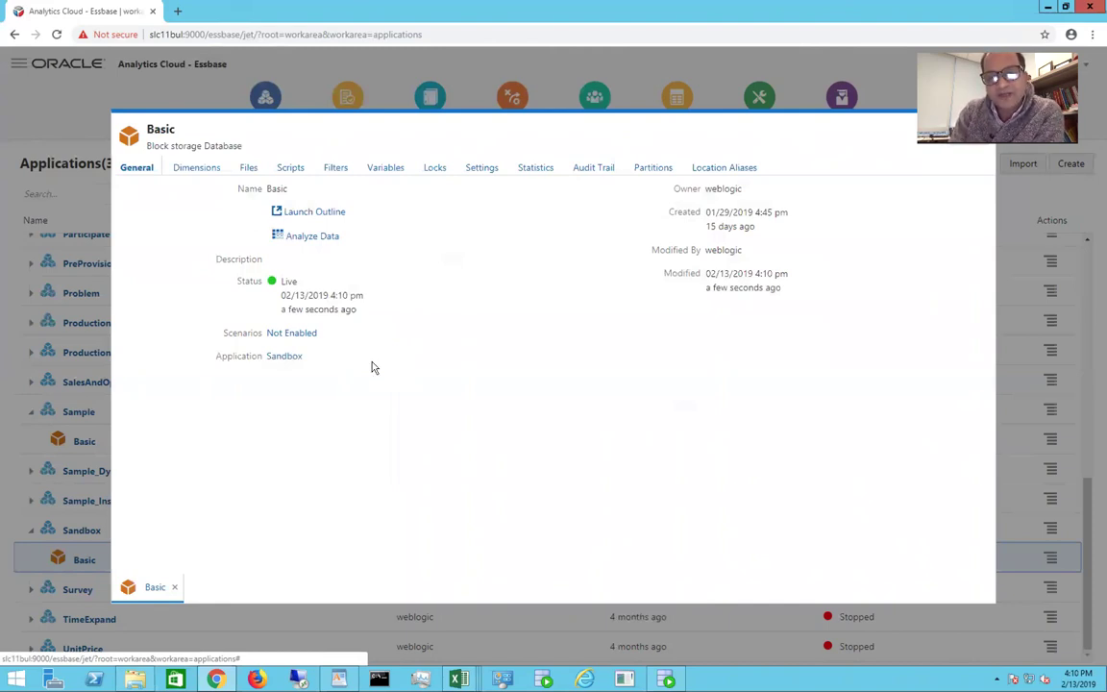
Step: Enable scenarios on Sandbox Basic with 100 scenarios, check its statistics, and close the inspector
{"action": "left_click", "coordinate": [288, 335]}
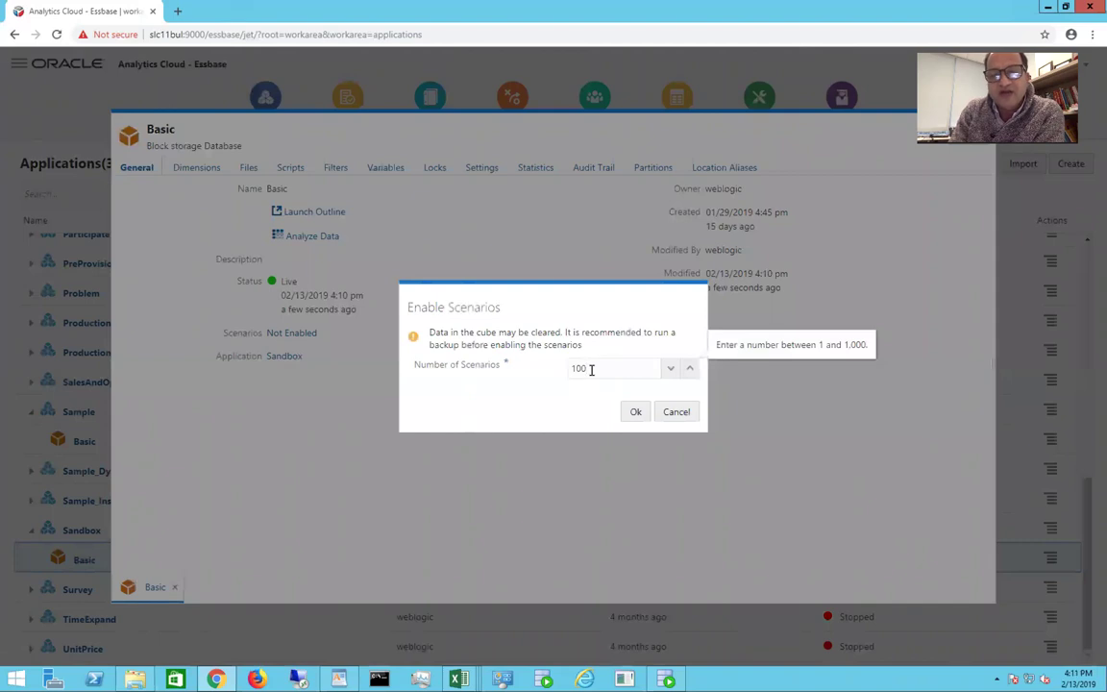
{"action": "left_click", "coordinate": [634, 414]}
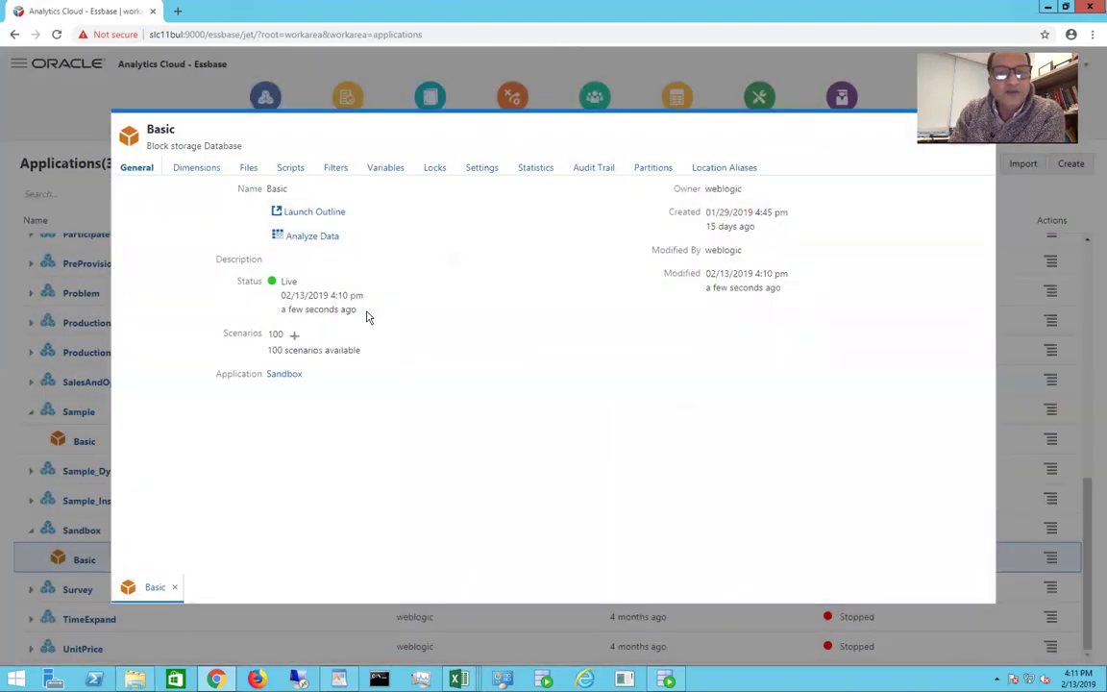
{"action": "left_click", "coordinate": [539, 170]}
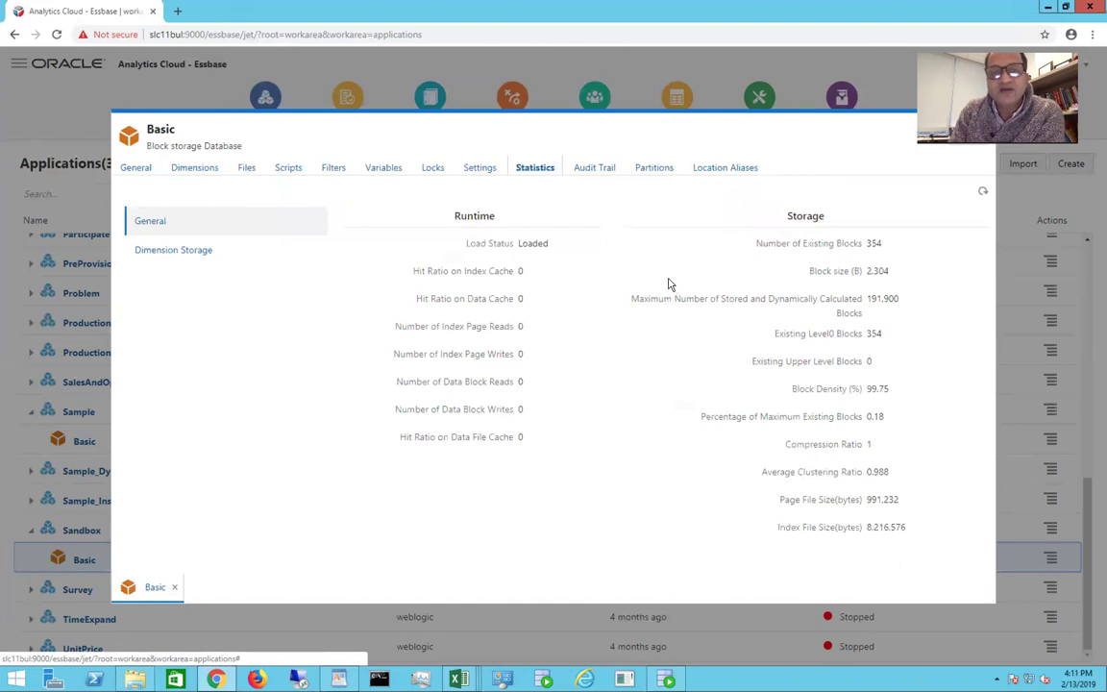
{"action": "left_click", "coordinate": [965, 133]}
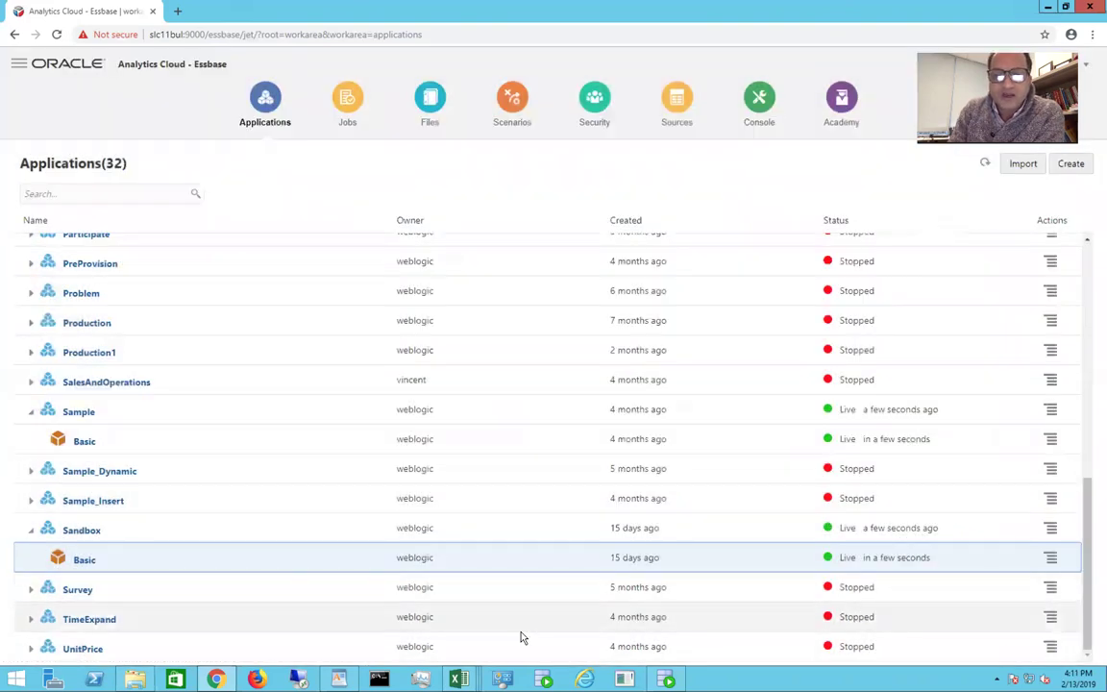
Step: Bring up the Sandbox_Basic.xlsx workbook on its Query.AllSandboxes sheet
{"action": "mouse_move", "coordinate": [458, 680]}
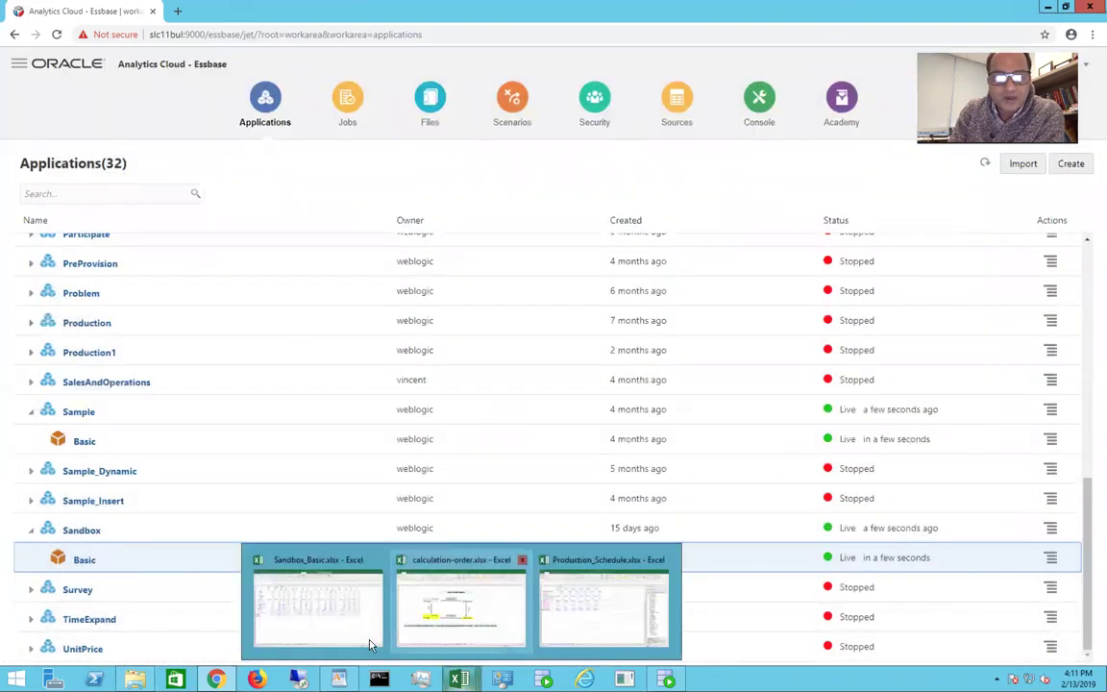
{"action": "left_click", "coordinate": [318, 561]}
{"action": "left_click", "coordinate": [384, 493]}
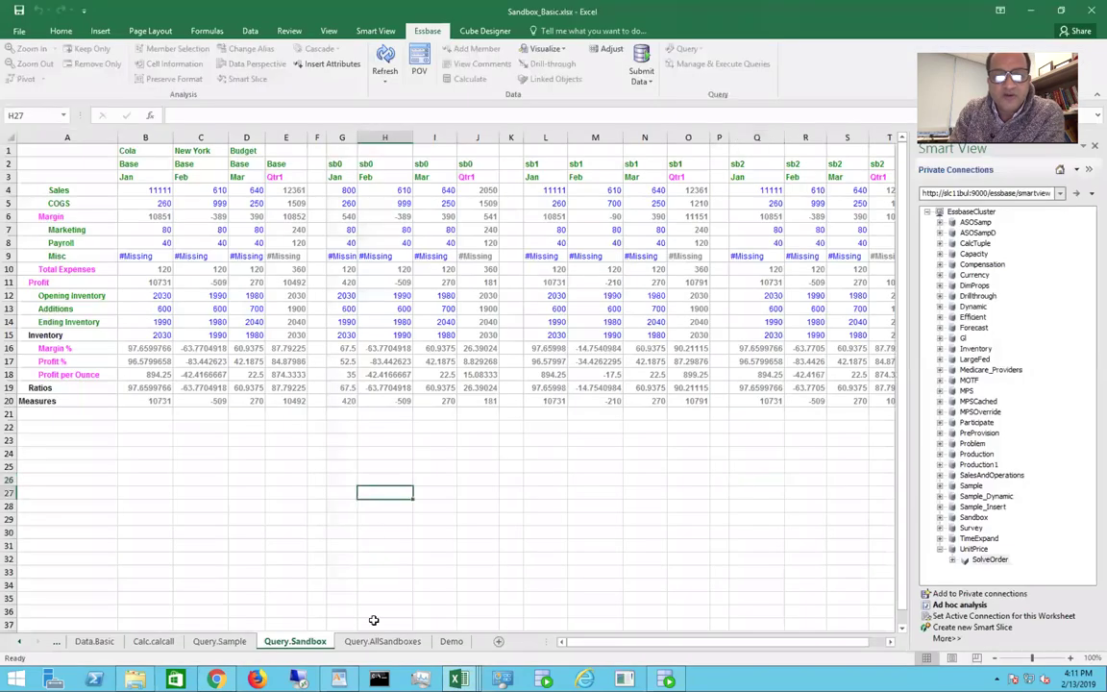
{"action": "left_click", "coordinate": [376, 642]}
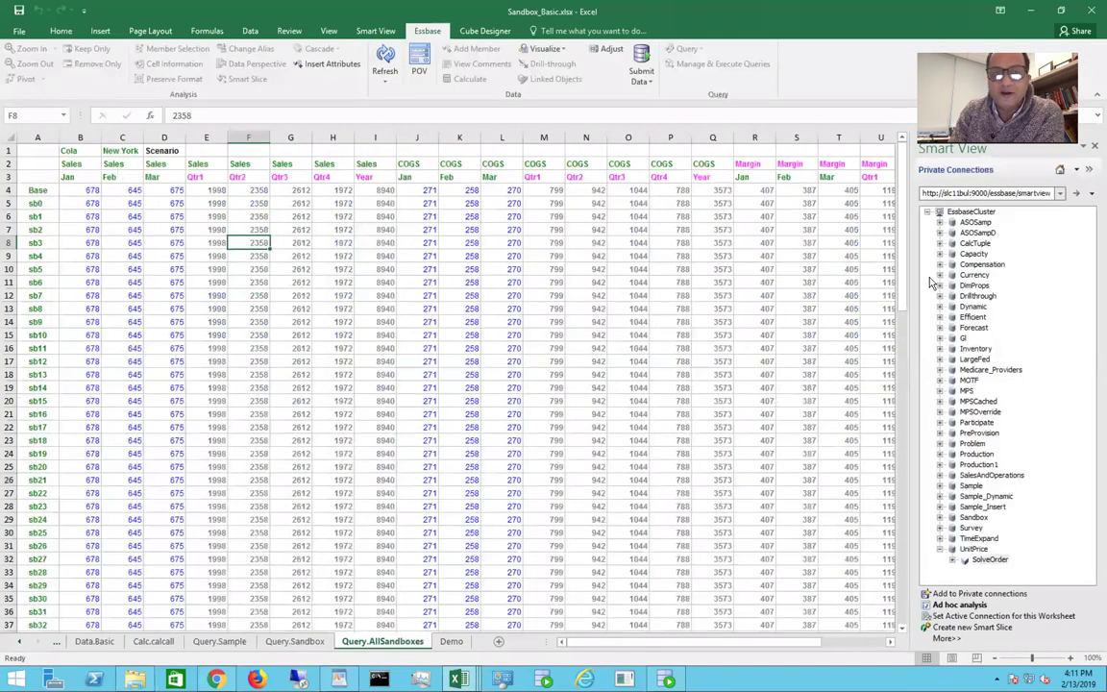
Step: Sign in to Smart View and connect to Sandbox > Basic for ad hoc analysis, reusing sheet contents and POV
{"action": "left_click", "coordinate": [940, 518]}
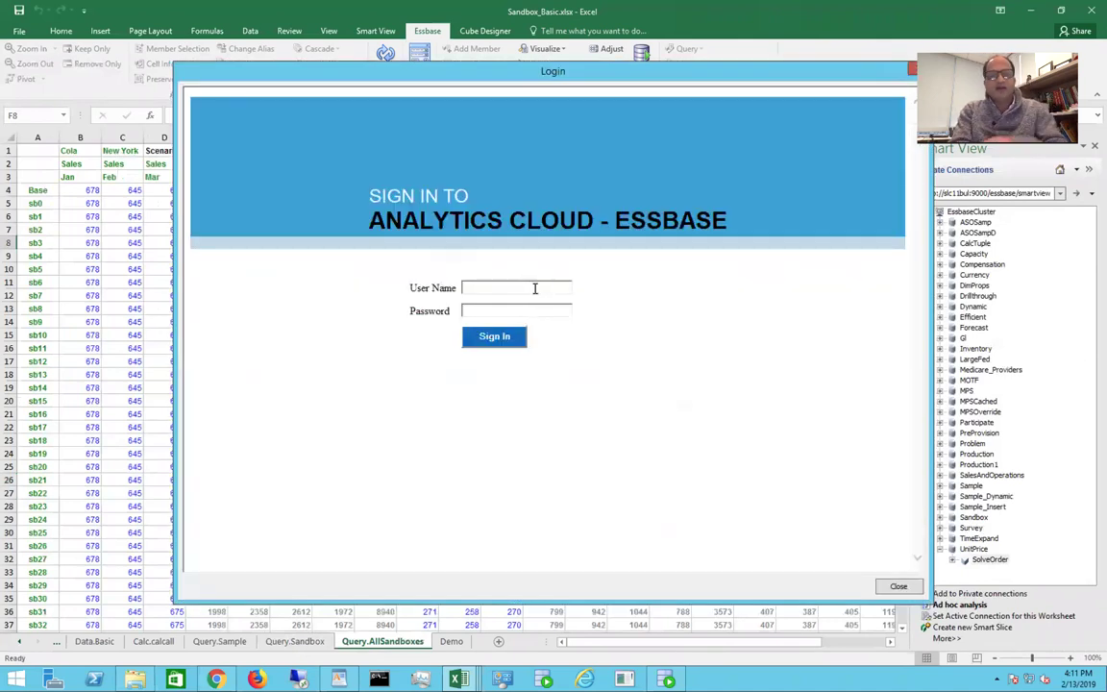
{"action": "type", "text": "weblogicwelcome1"}
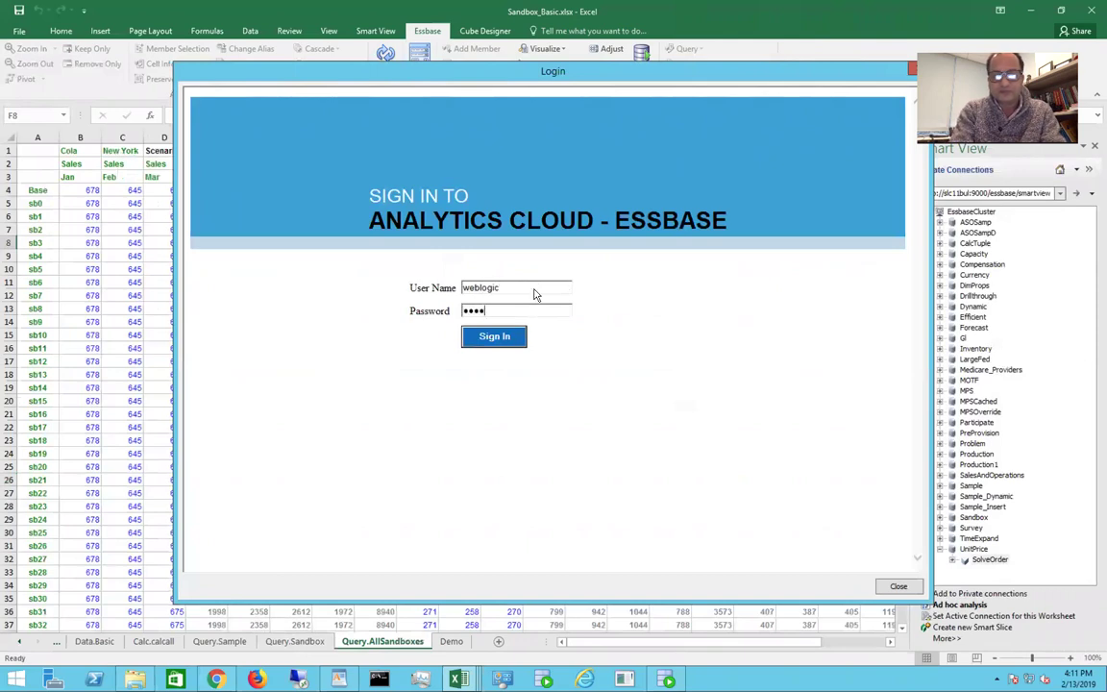
{"action": "key", "text": "Return"}
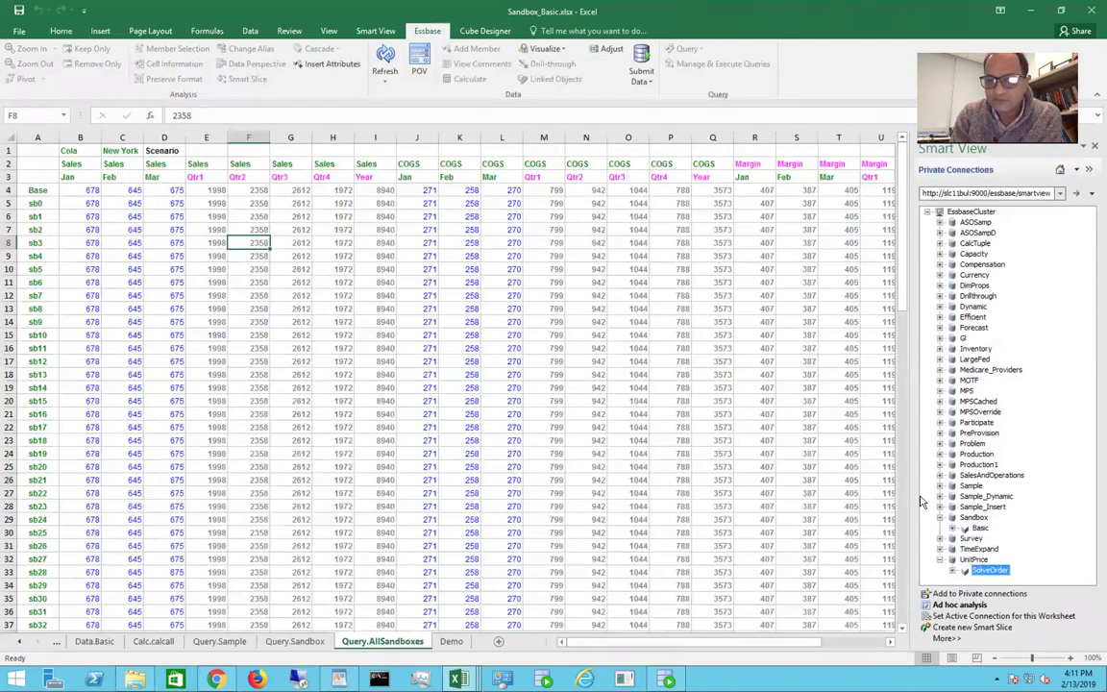
{"action": "left_click", "coordinate": [980, 529]}
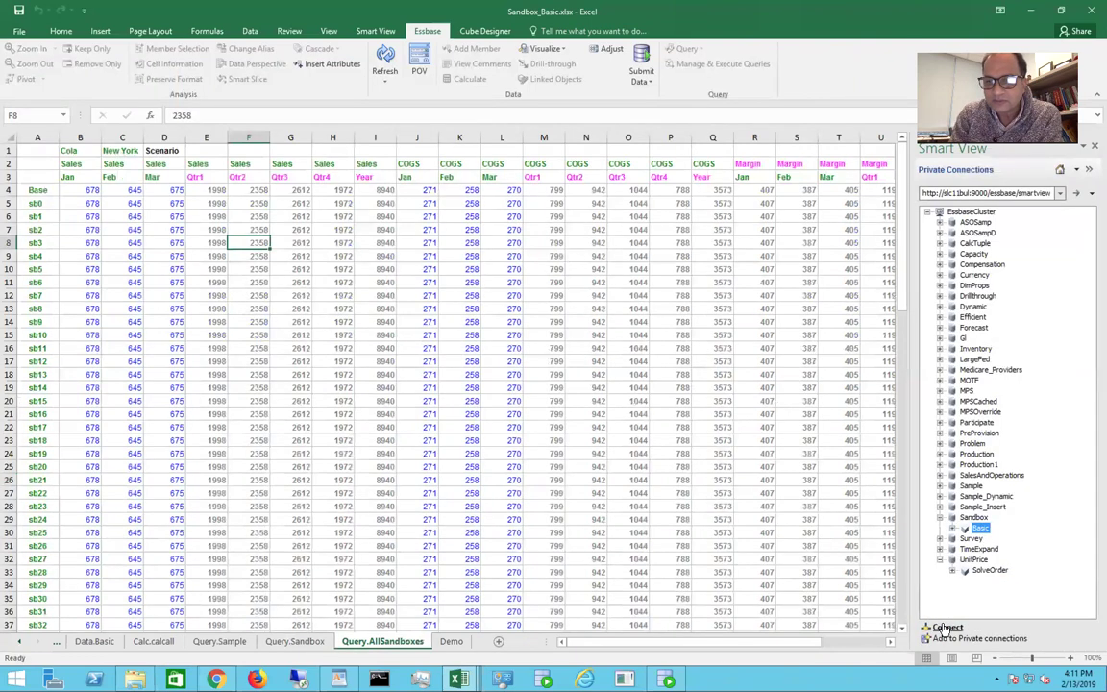
{"action": "left_click", "coordinate": [961, 604]}
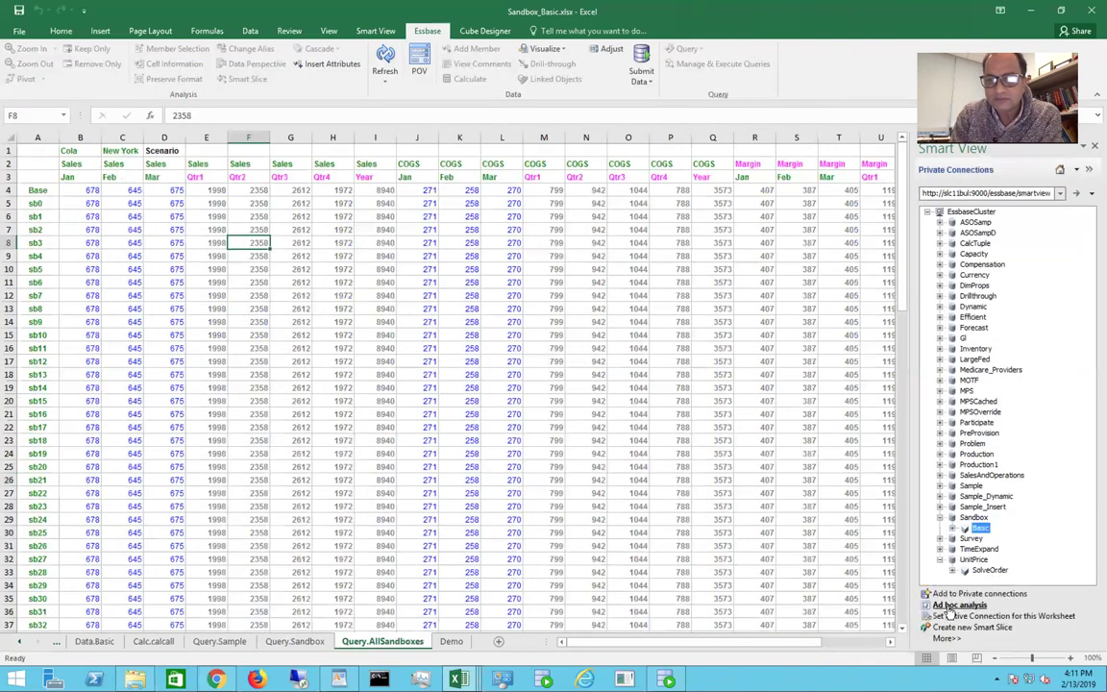
{"action": "left_click", "coordinate": [510, 371]}
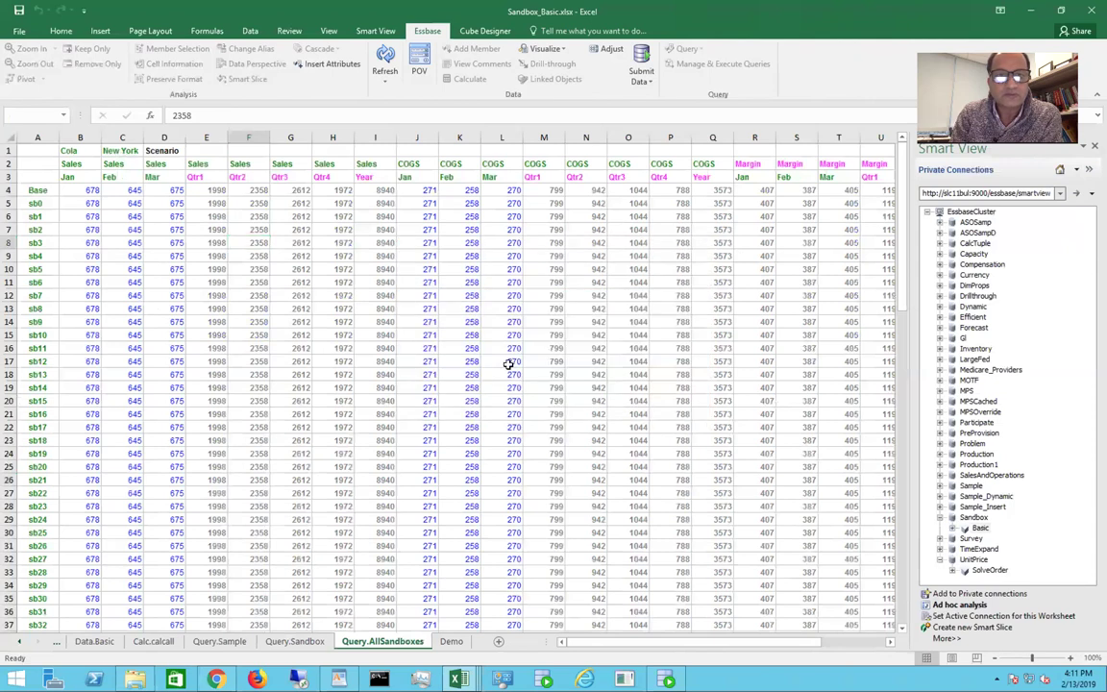
{"action": "left_click", "coordinate": [389, 280]}
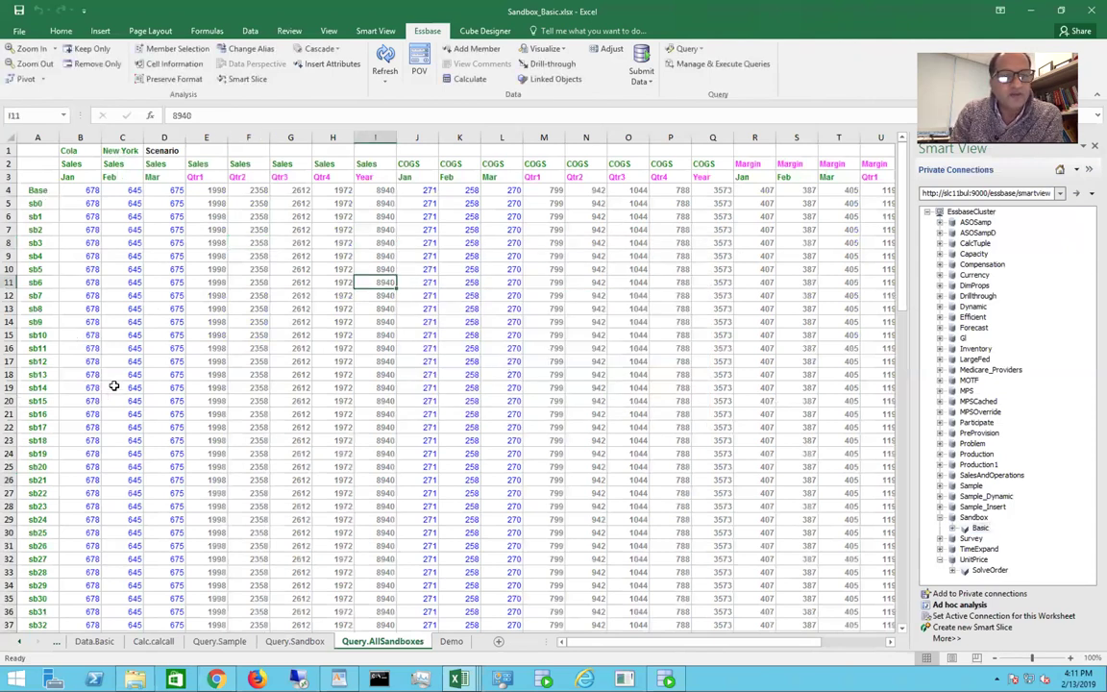
{"action": "left_click", "coordinate": [9, 189]}
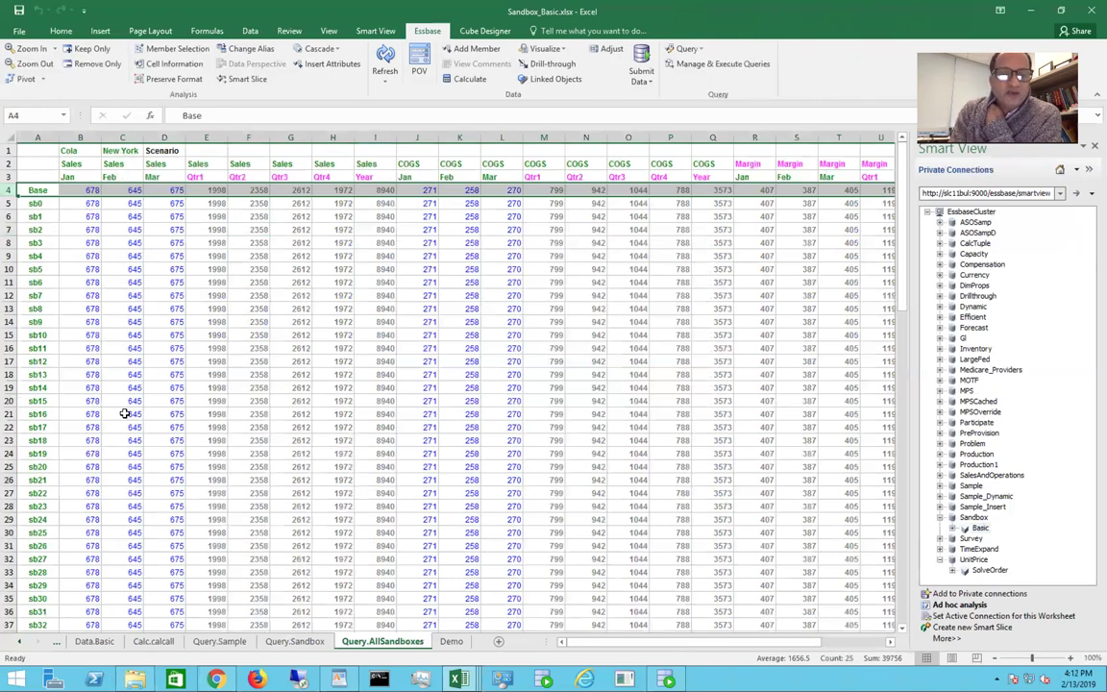
{"action": "scroll", "coordinate": [125, 413], "scroll_direction": "down", "scroll_amount": 15}
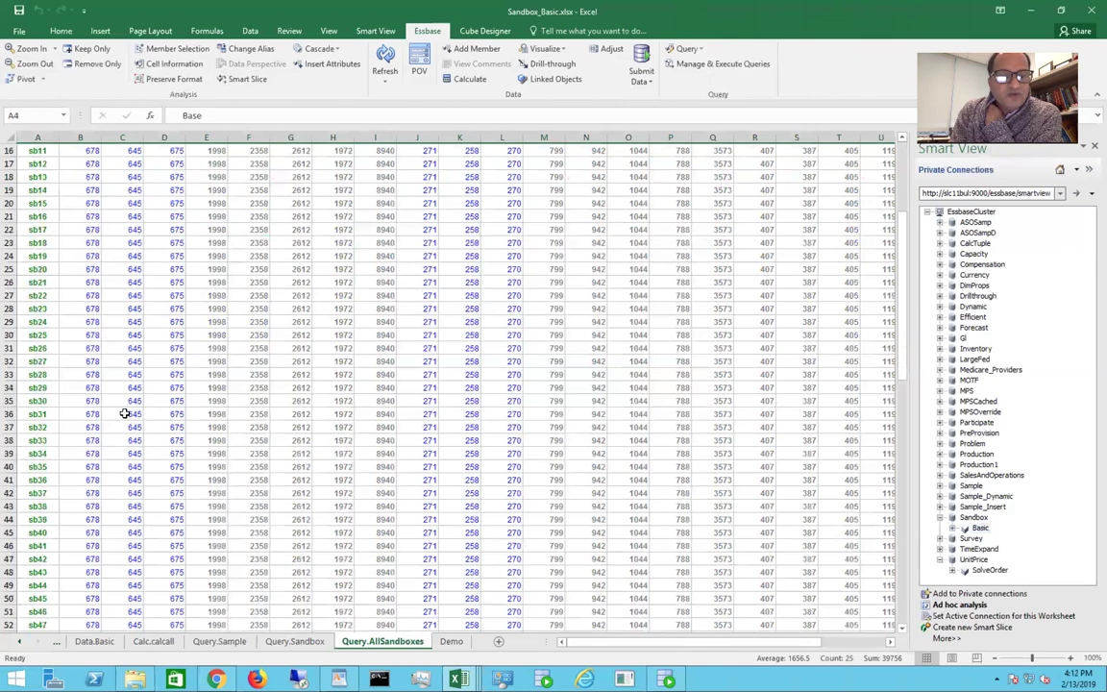
{"action": "scroll", "coordinate": [125, 414], "scroll_direction": "down", "scroll_amount": 10}
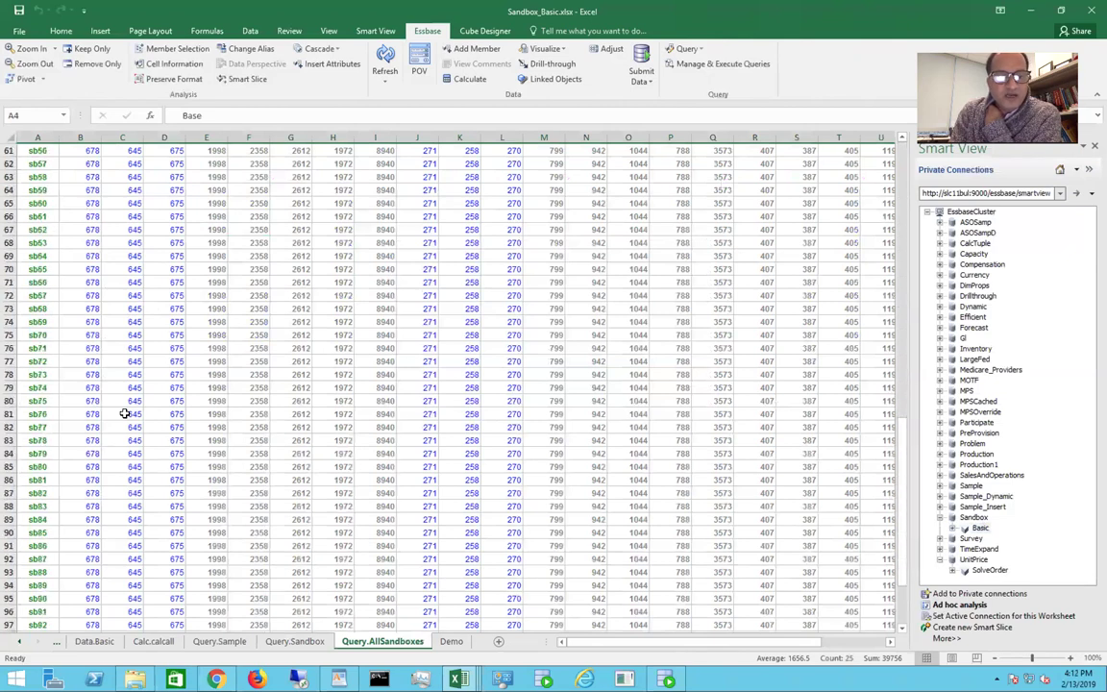
{"action": "scroll", "coordinate": [125, 413], "scroll_direction": "up", "scroll_amount": 20}
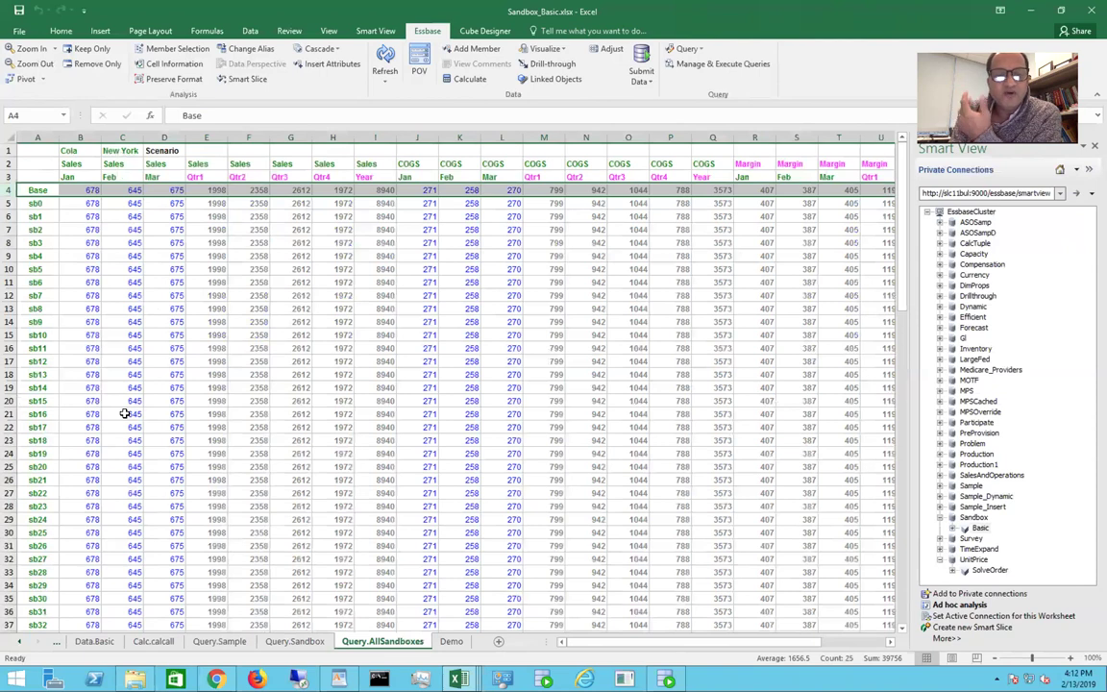
Step: Connect the Query.Sandbox sheet to Sandbox Basic as an ad hoc analysis, reusing sheet contents and POV
{"action": "left_click", "coordinate": [287, 651]}
{"action": "left_click", "coordinate": [328, 494]}
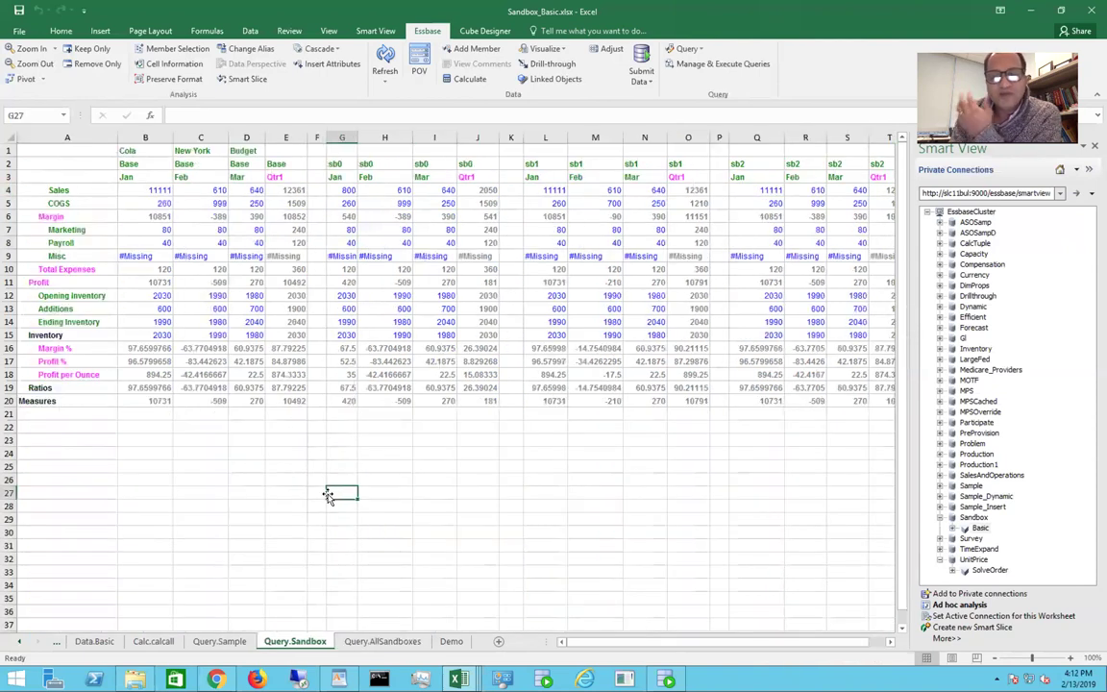
{"action": "left_click", "coordinate": [981, 529]}
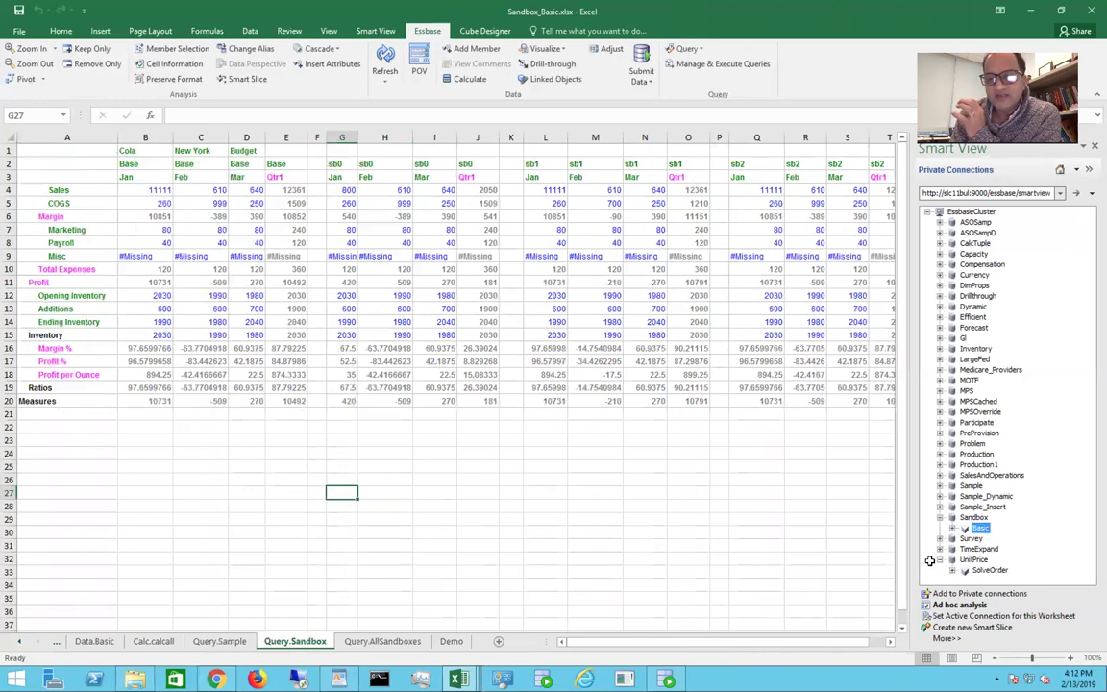
{"action": "left_click", "coordinate": [961, 605]}
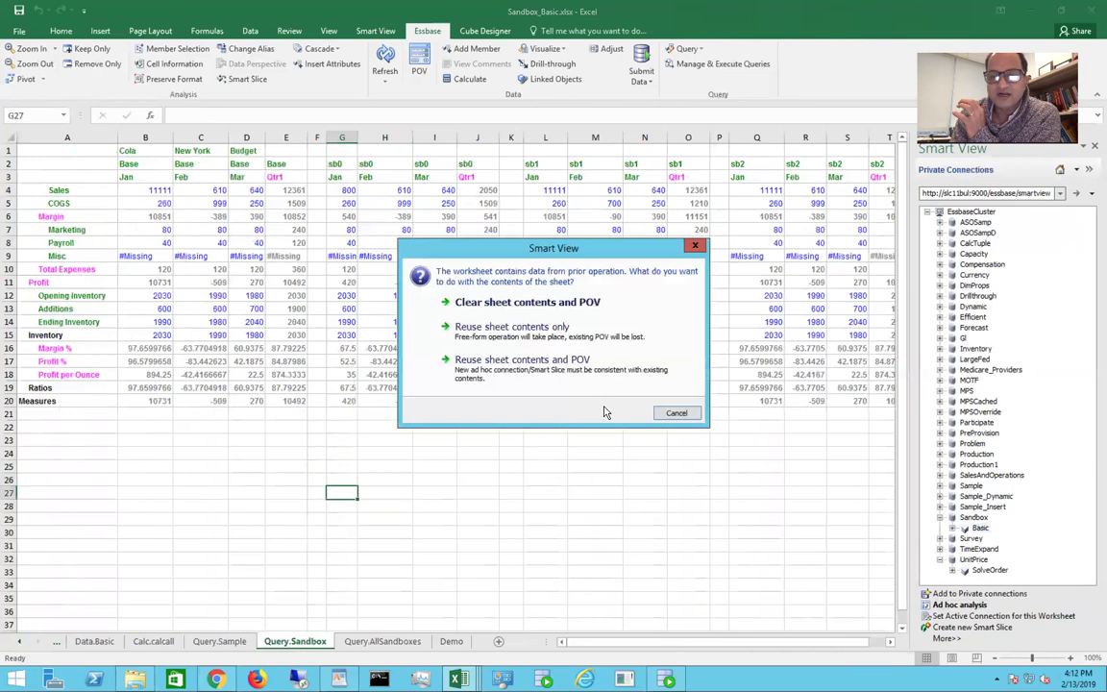
{"action": "left_click", "coordinate": [542, 360]}
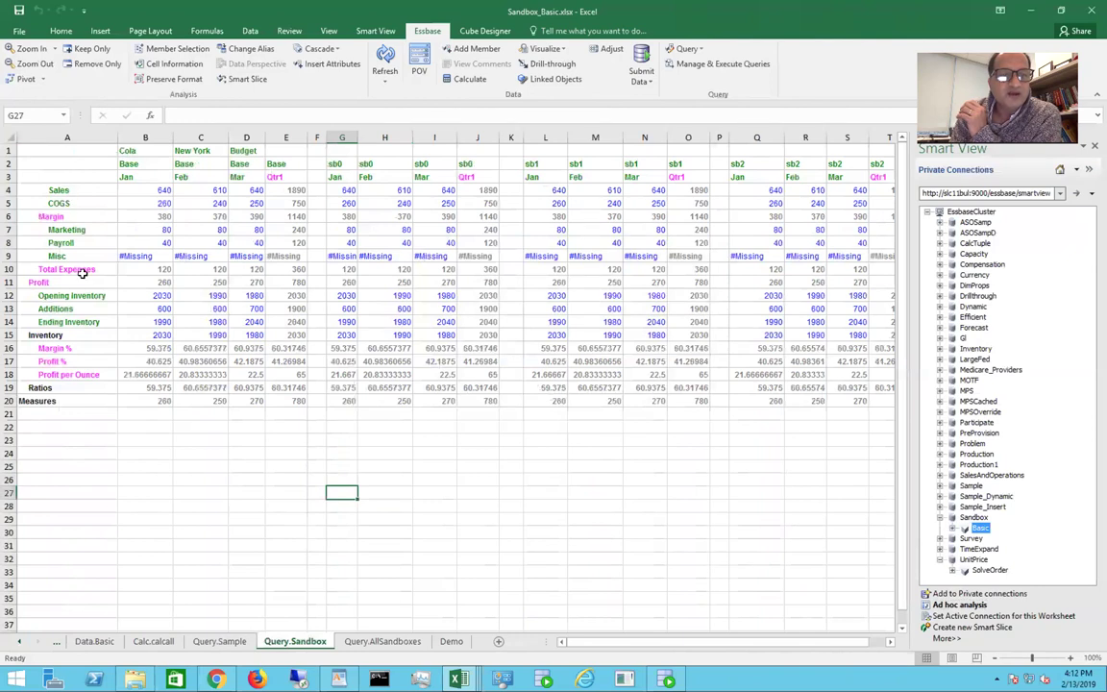
{"action": "left_click", "coordinate": [127, 151]}
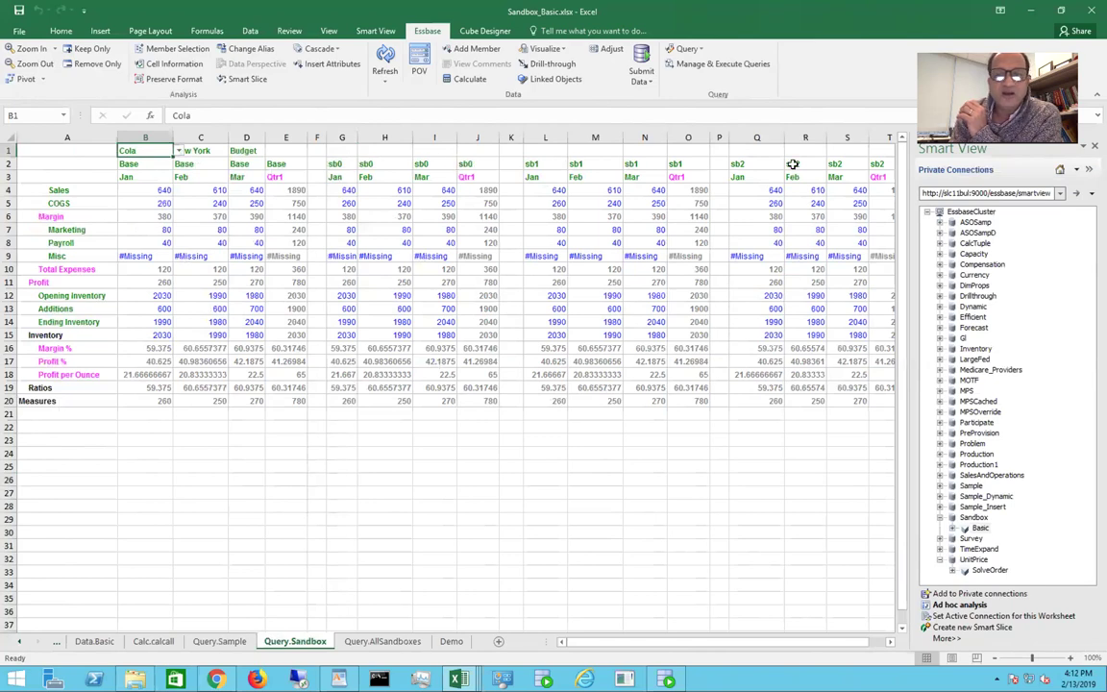
Step: Close the Smart View panel and go back to the Essbase web console
{"action": "left_click", "coordinate": [1095, 150]}
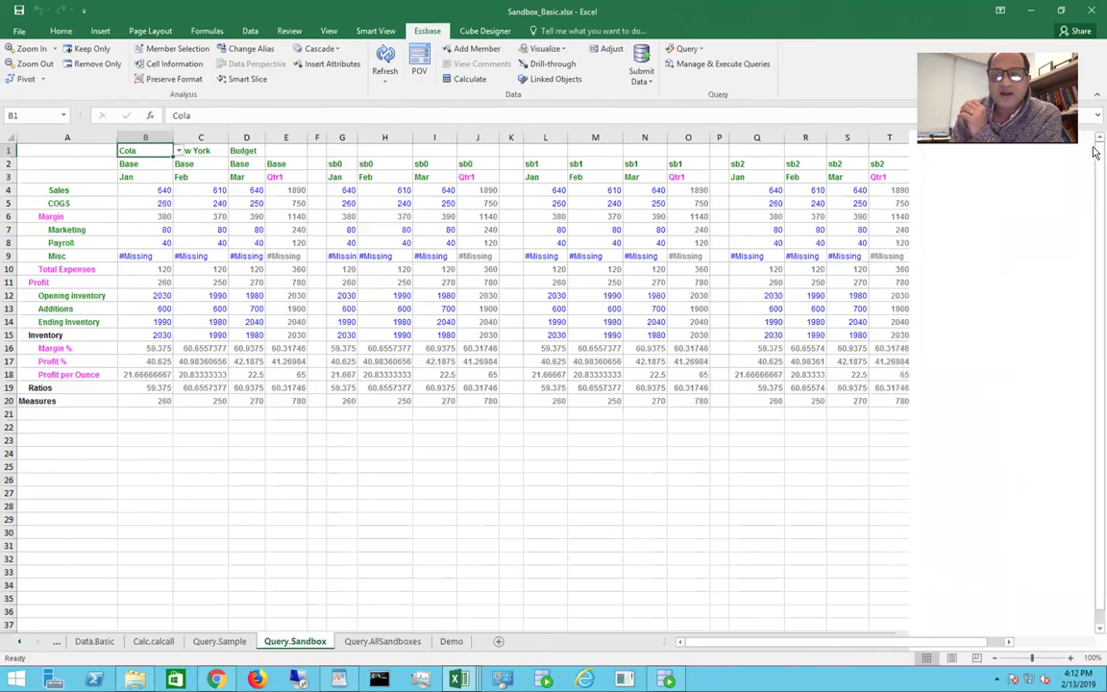
{"action": "left_click", "coordinate": [643, 478]}
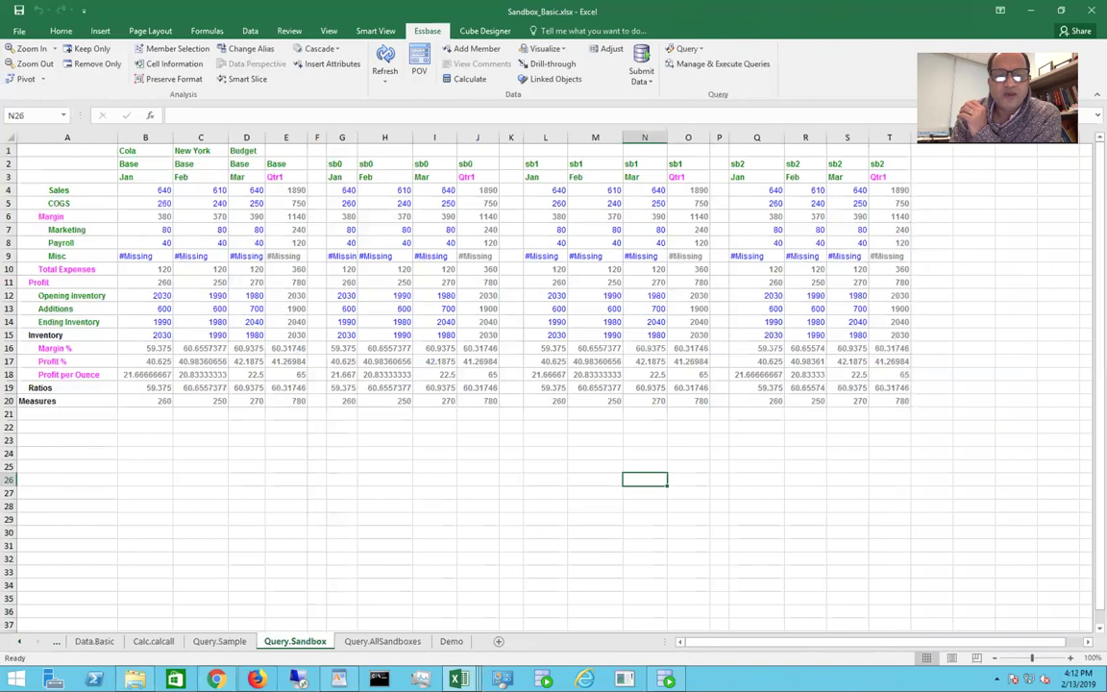
{"action": "left_click", "coordinate": [215, 680]}
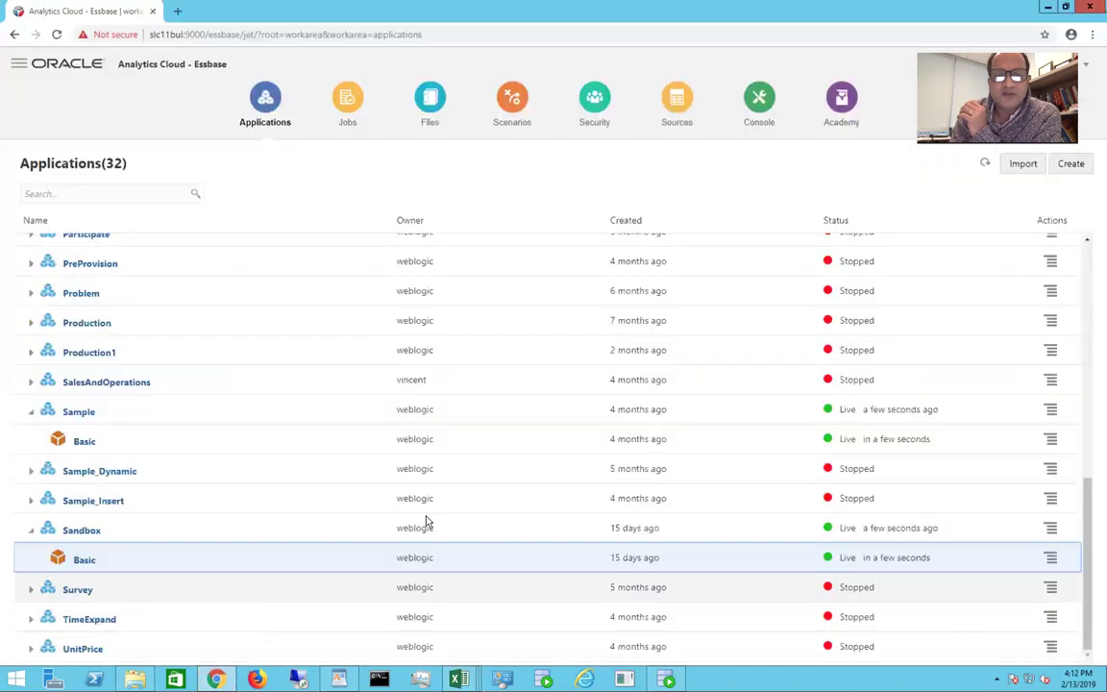
Step: Inspect Sandbox Basic's statistics (354 blocks, 99.75% density), then return to the Sandbox_Basic workbook
{"action": "left_click", "coordinate": [1052, 558]}
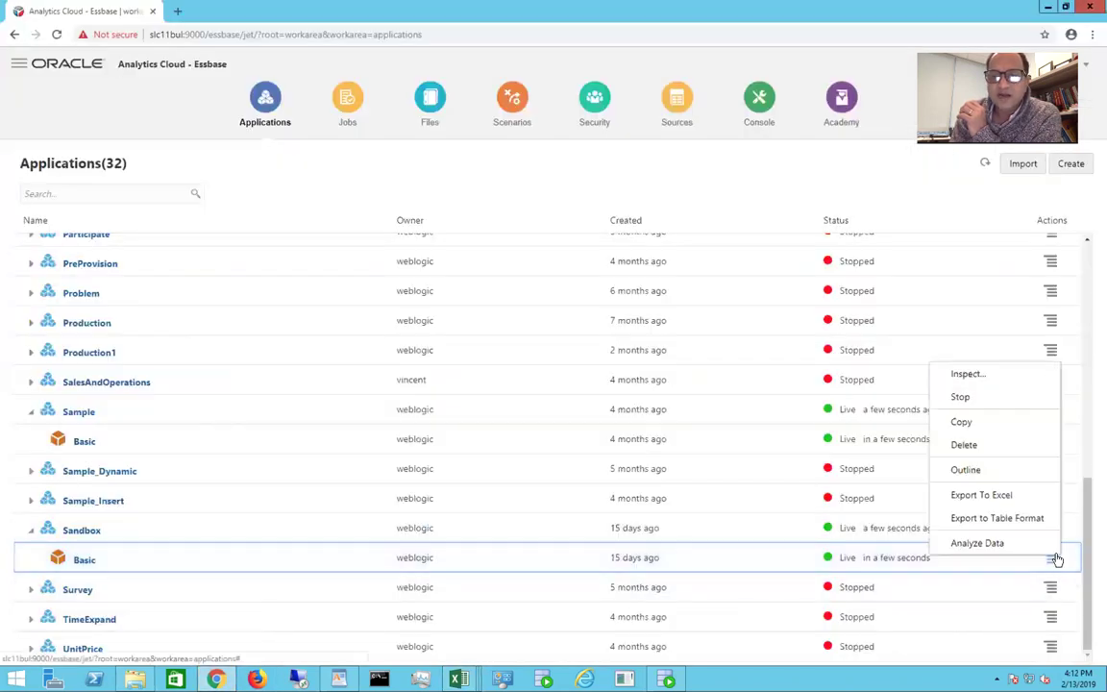
{"action": "left_click", "coordinate": [970, 376]}
{"action": "left_click", "coordinate": [537, 169]}
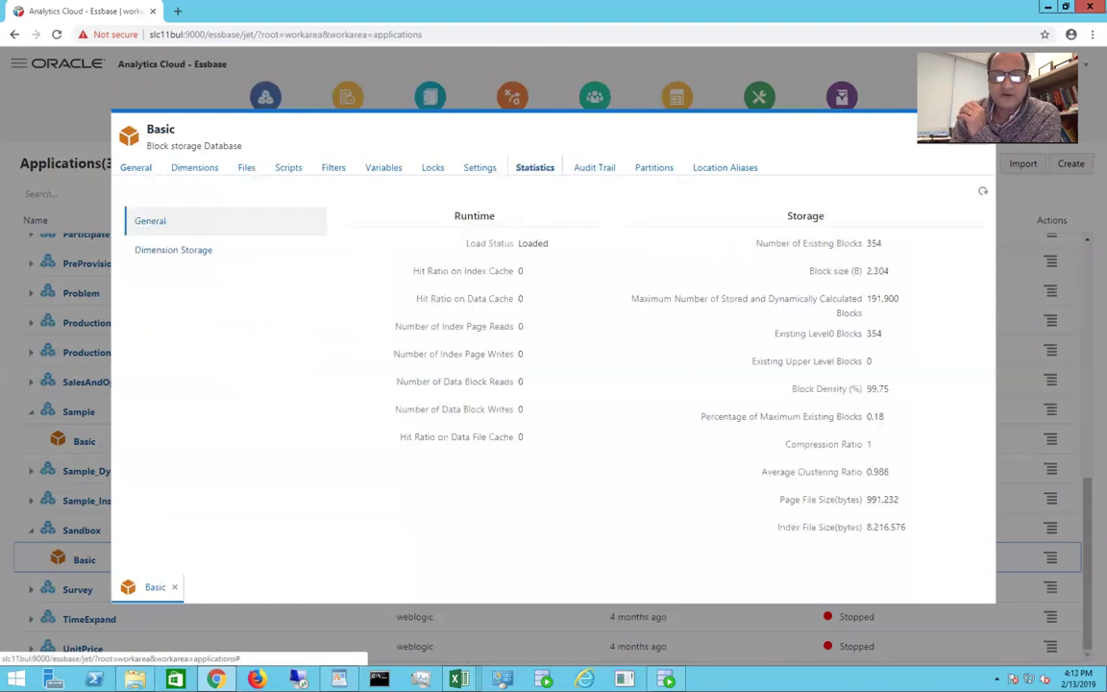
{"action": "mouse_move", "coordinate": [459, 680]}
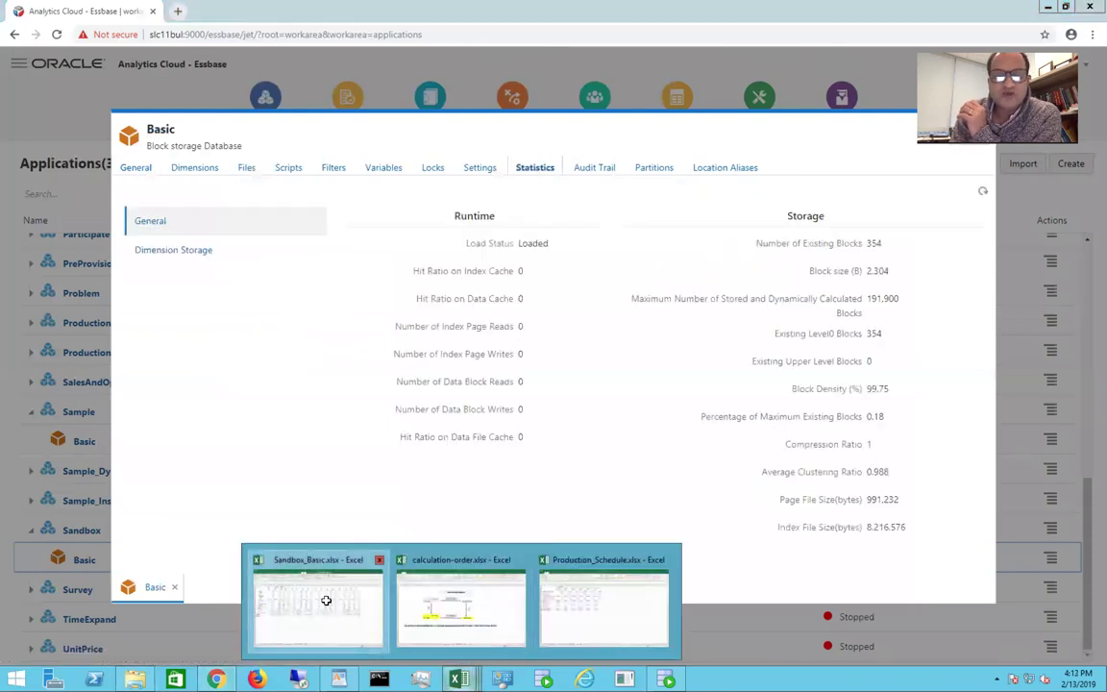
{"action": "left_click", "coordinate": [324, 610]}
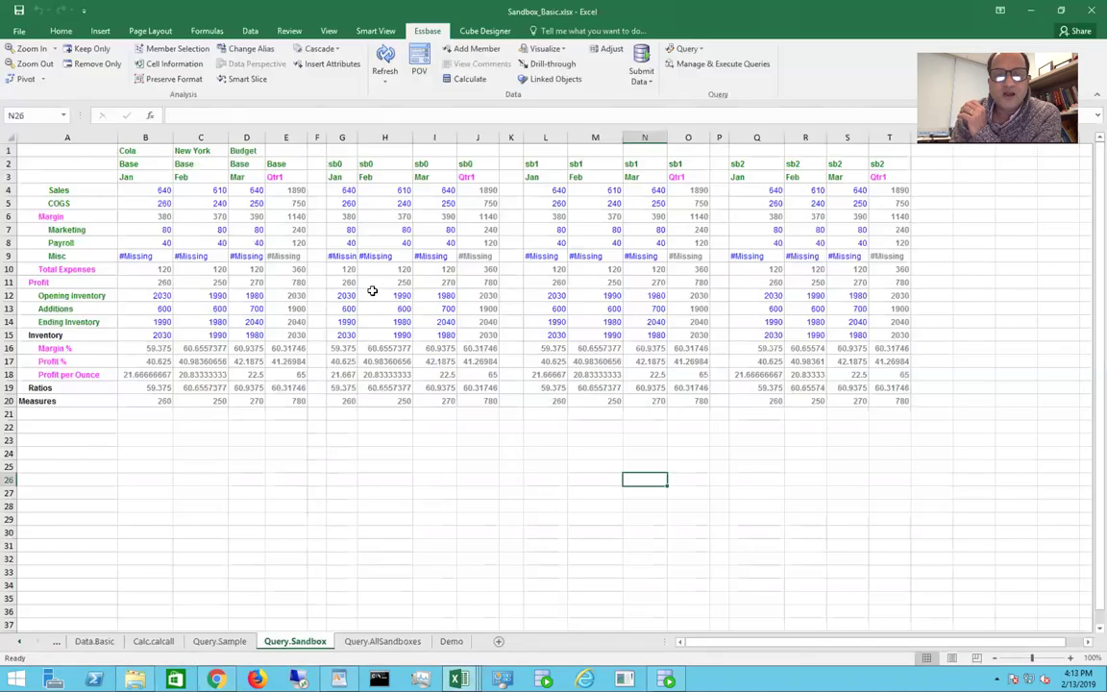
Step: Enter 777 as sb0 January Sales in G4, submit it, and check Qtr1 Sales is 2027
{"action": "left_click", "coordinate": [345, 189]}
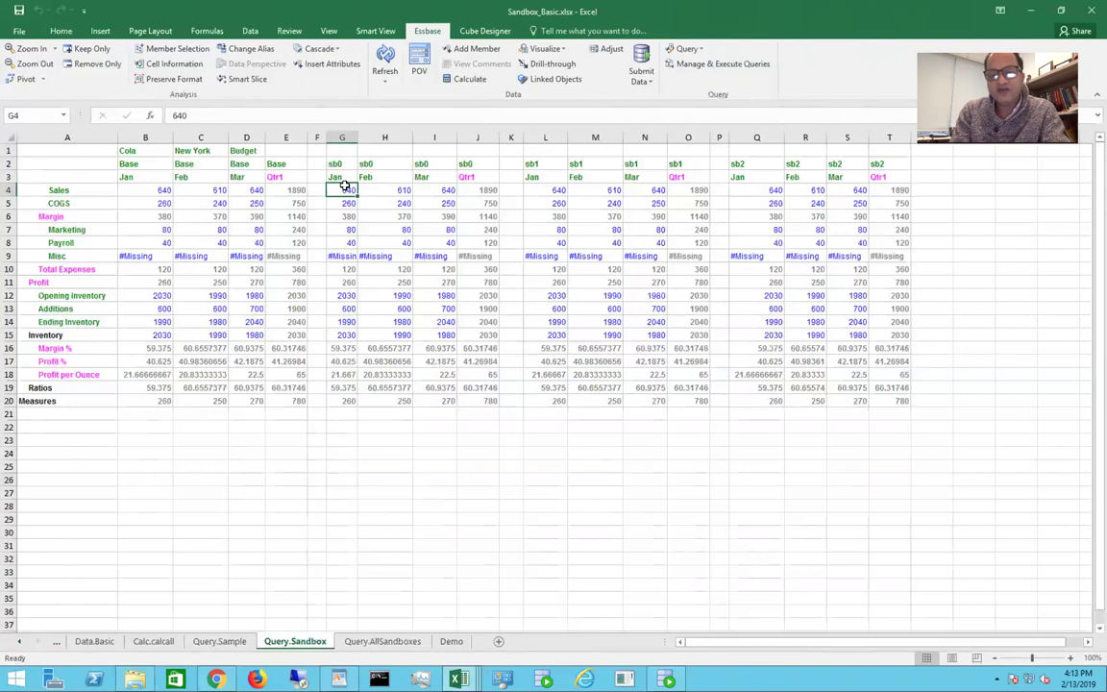
{"action": "type", "text": "777"}
{"action": "left_click", "coordinate": [363, 506]}
{"action": "left_click", "coordinate": [640, 65]}
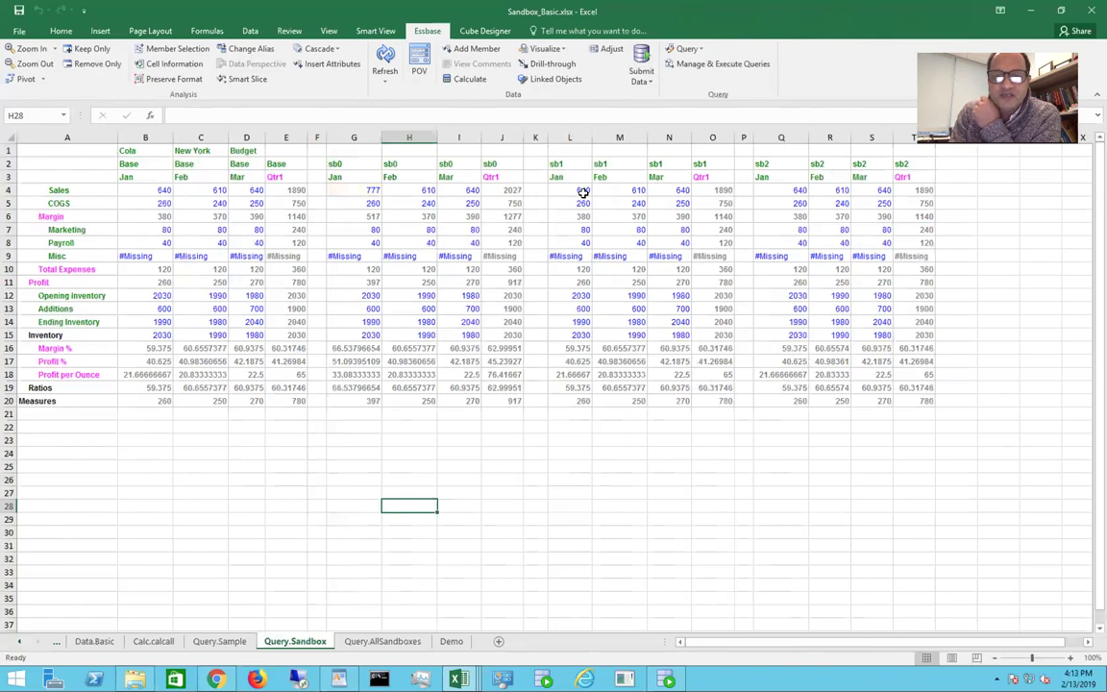
{"action": "left_click", "coordinate": [343, 349]}
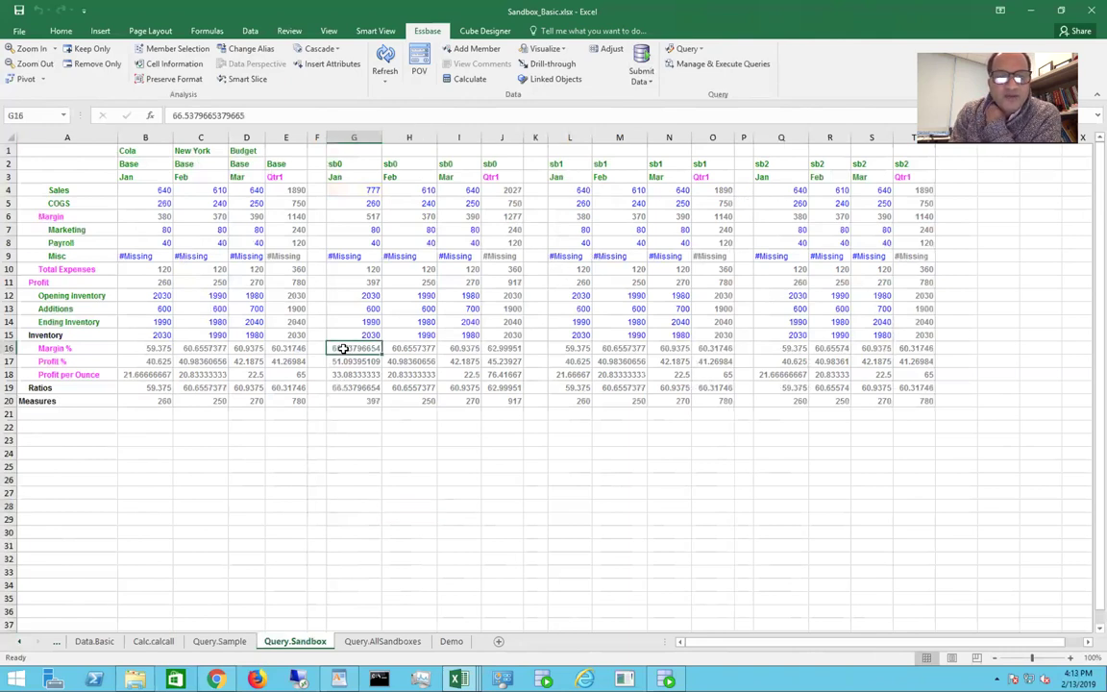
{"action": "left_click", "coordinate": [510, 190]}
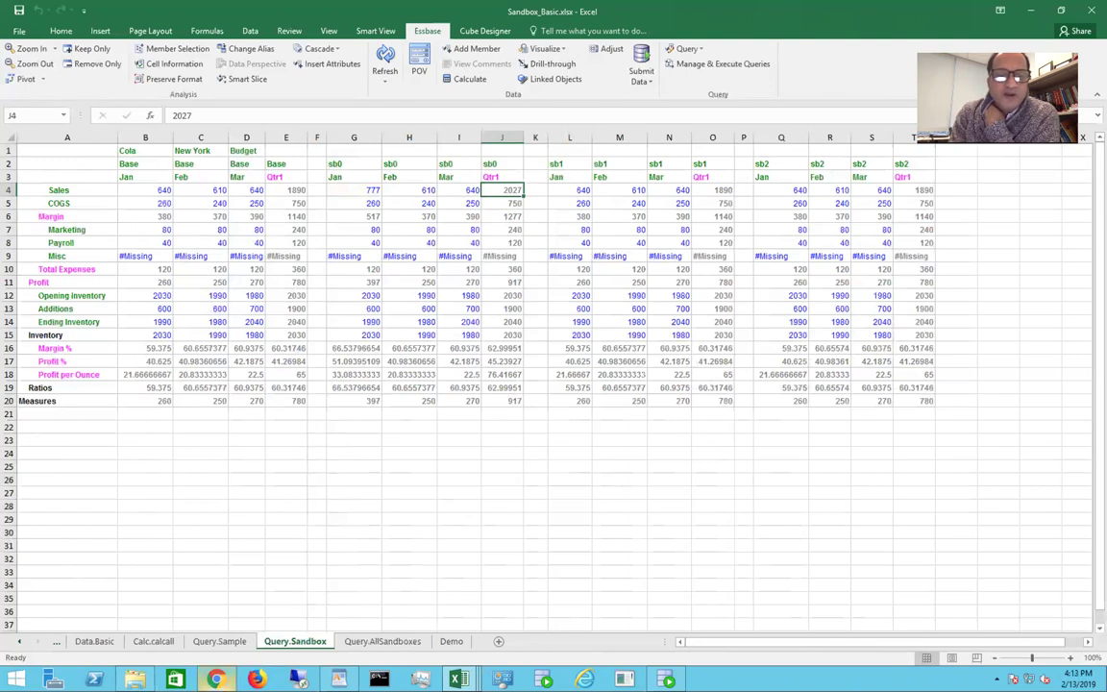
Step: Refresh the Sandbox Basic statistics to see 355 blocks, then return to the Sandbox_Basic workbook
{"action": "mouse_move", "coordinate": [215, 679]}
{"action": "left_click", "coordinate": [197, 533]}
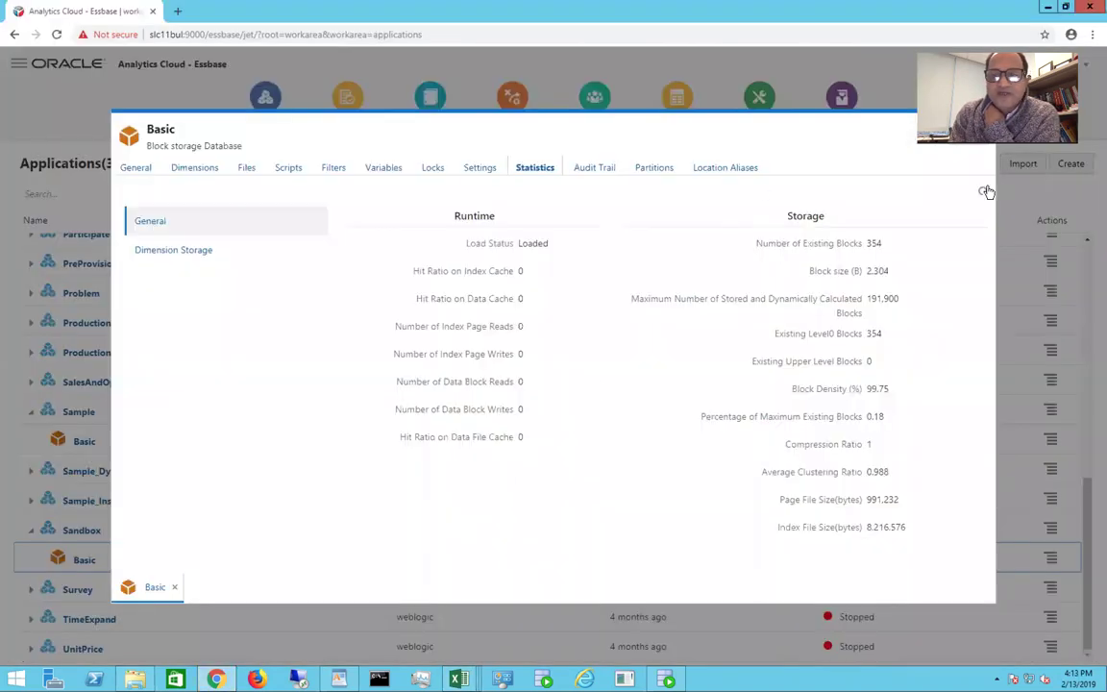
{"action": "left_click", "coordinate": [983, 193]}
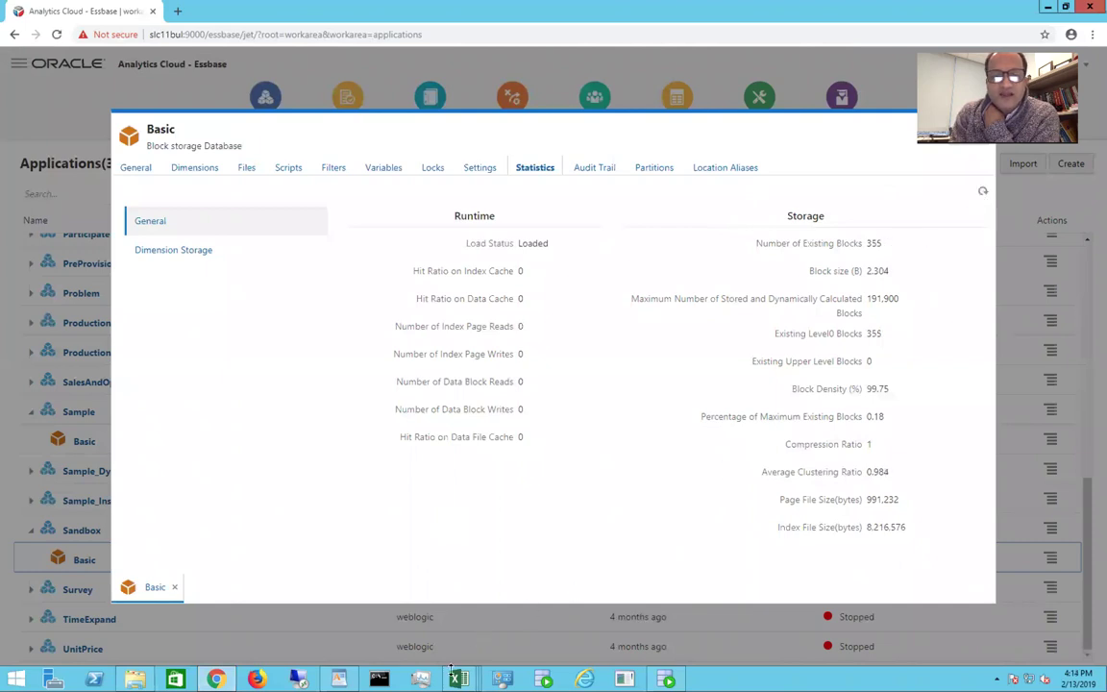
{"action": "mouse_move", "coordinate": [454, 678]}
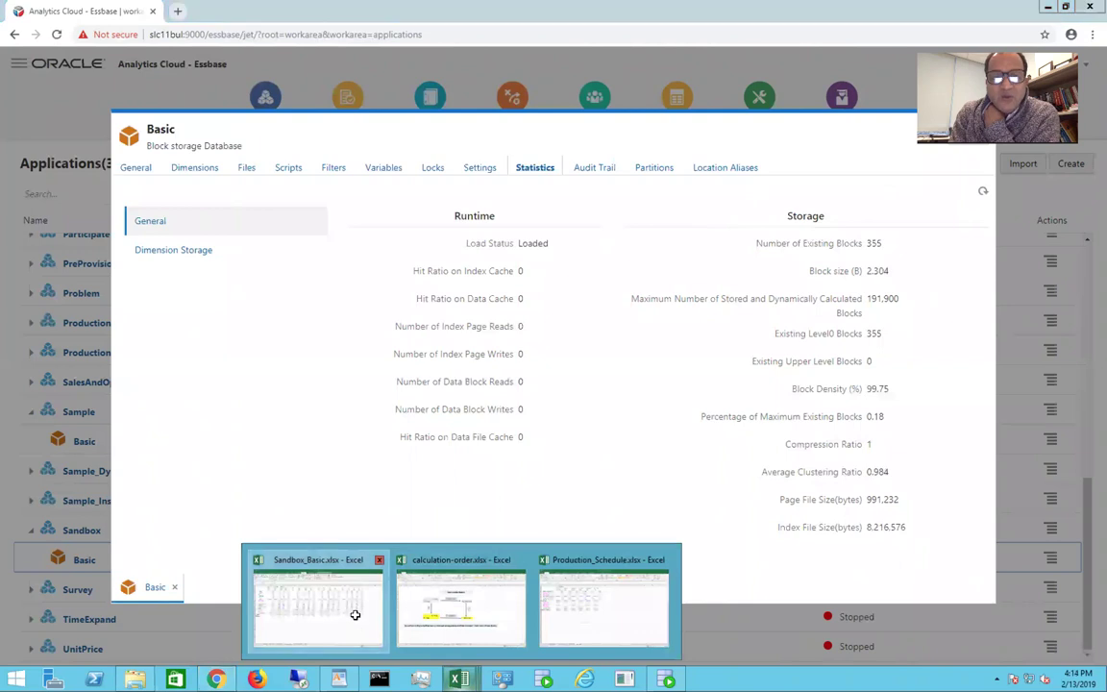
{"action": "left_click", "coordinate": [354, 613]}
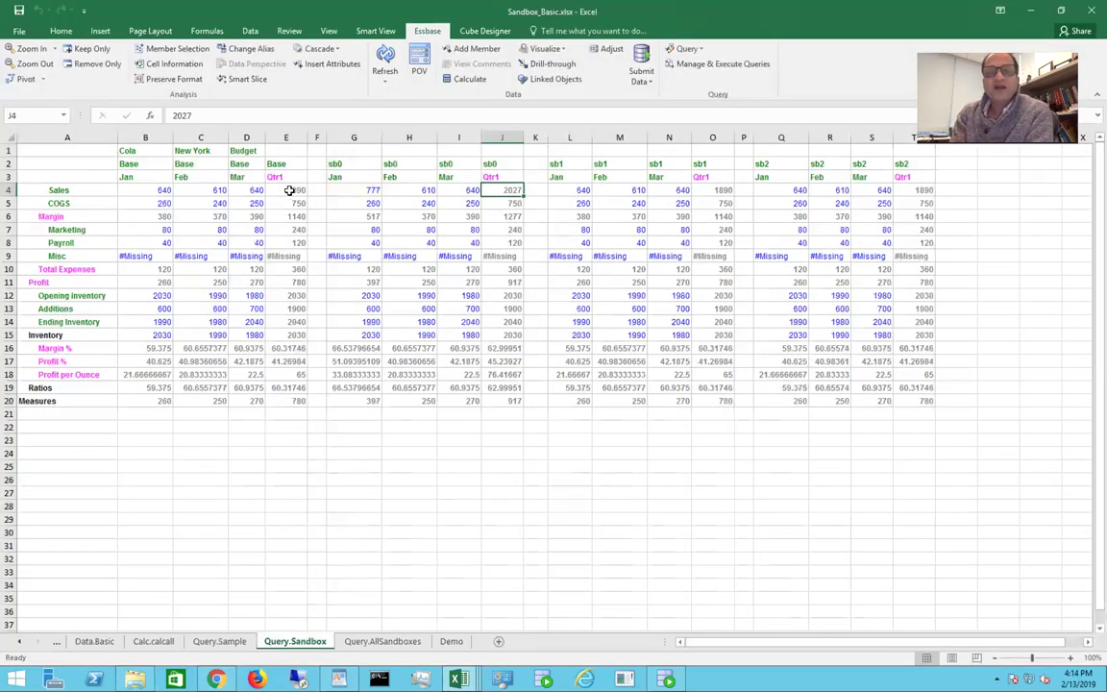
Step: Enter 999 as sb1 February COGS in M5, submit it, and switch to the Essbase console
{"action": "left_click", "coordinate": [631, 203]}
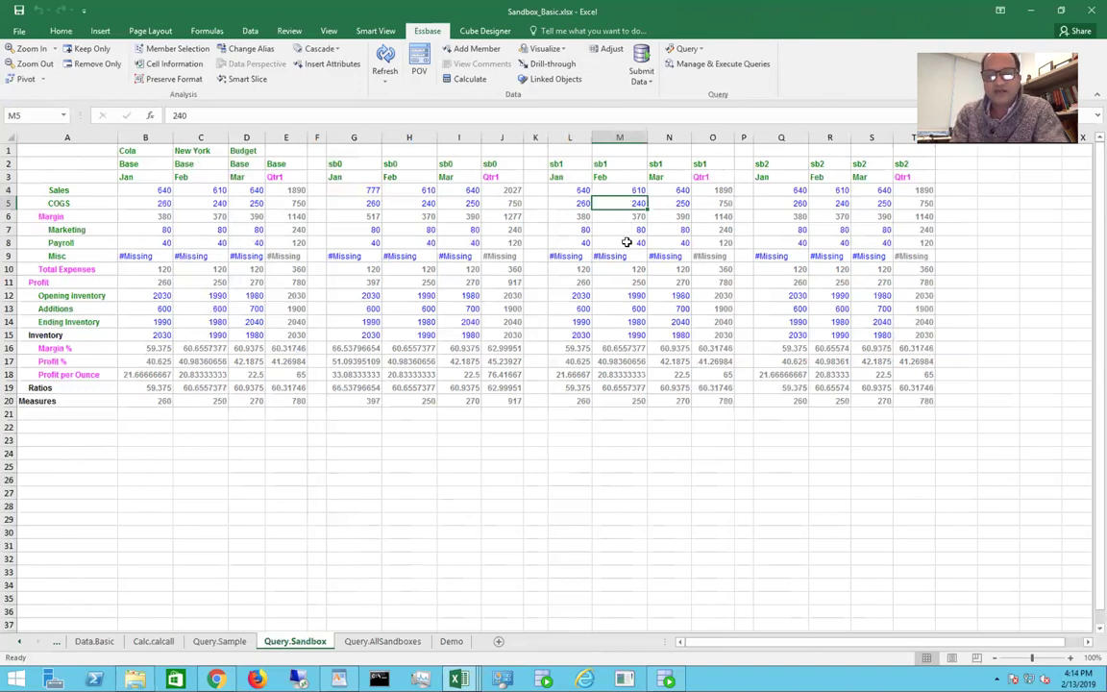
{"action": "type", "text": "999"}
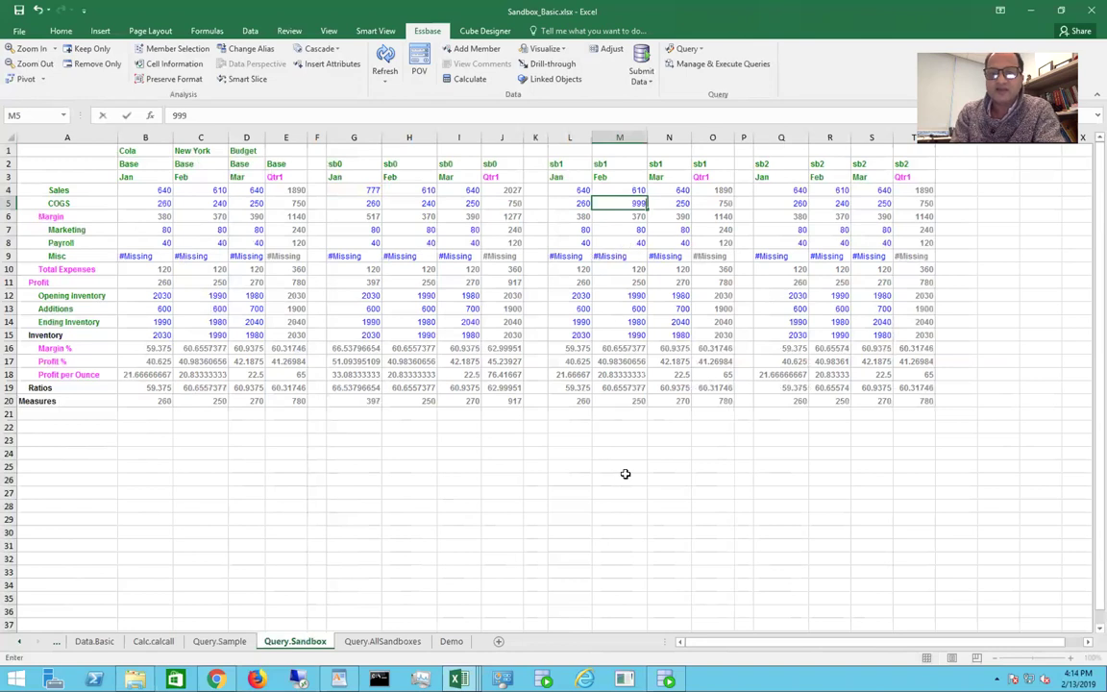
{"action": "left_click", "coordinate": [625, 477]}
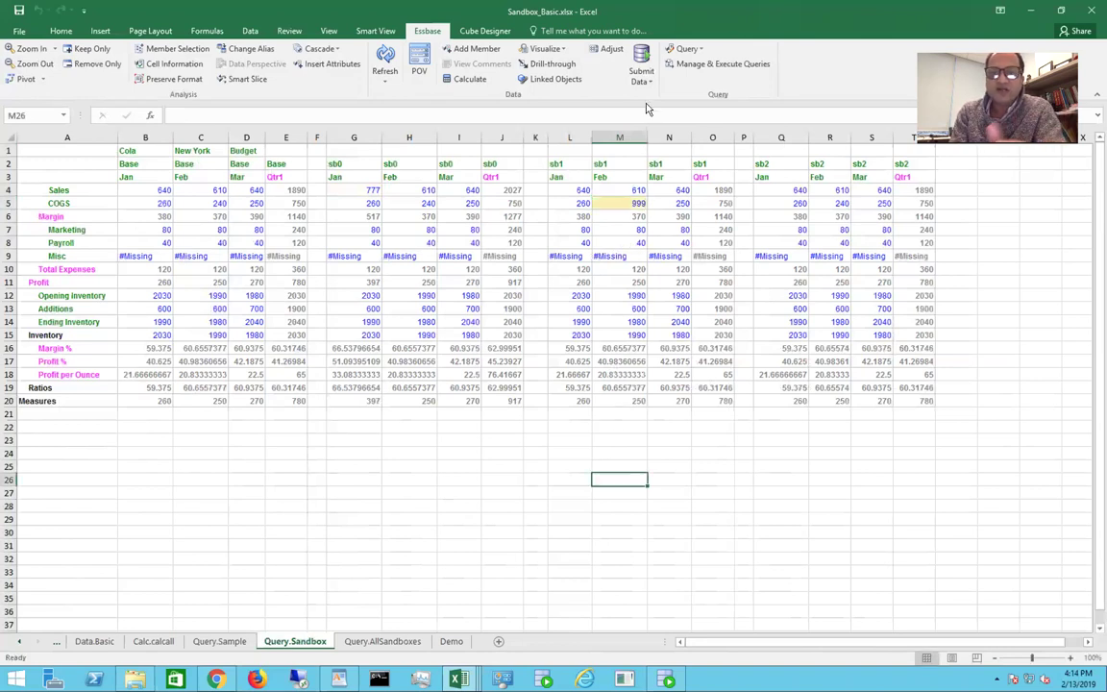
{"action": "left_click", "coordinate": [639, 62]}
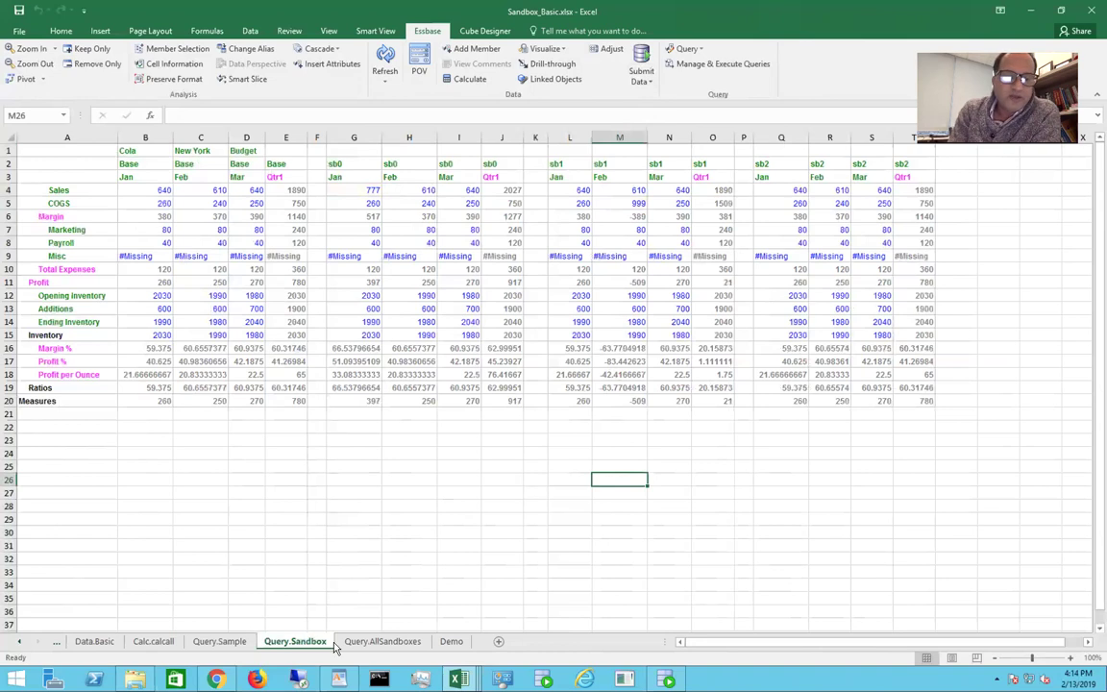
{"action": "left_click", "coordinate": [215, 680]}
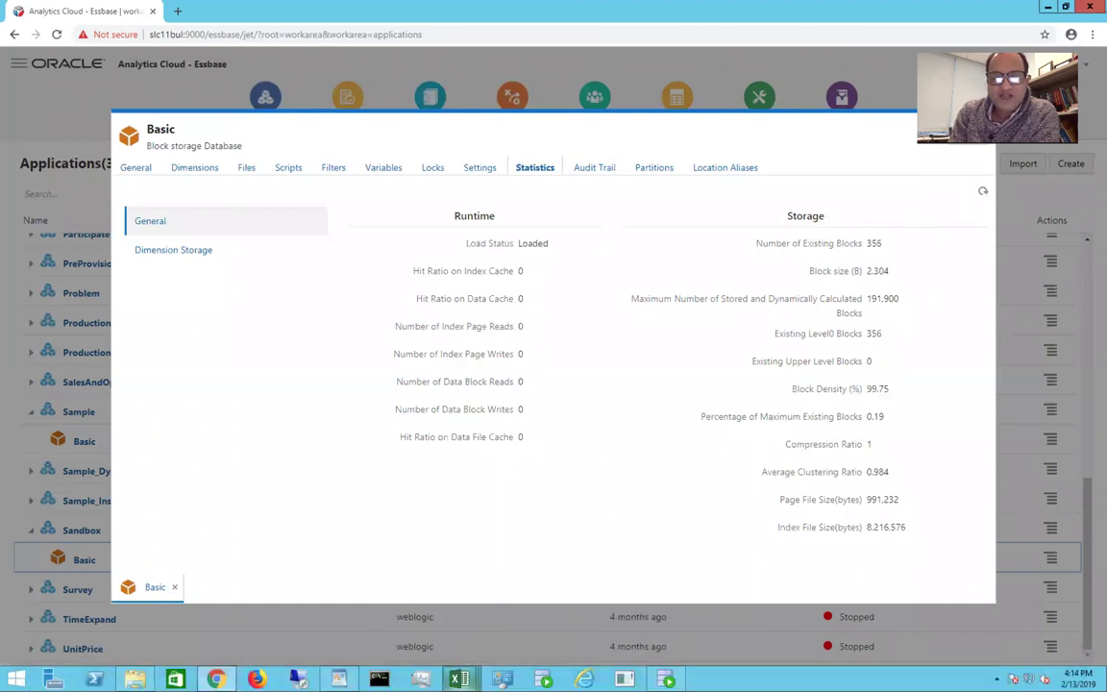
Step: Submit 888 as sb0 February Sales in H4, then refresh Essbase statistics, still 356 blocks
{"action": "mouse_move", "coordinate": [457, 679]}
{"action": "left_click", "coordinate": [285, 569]}
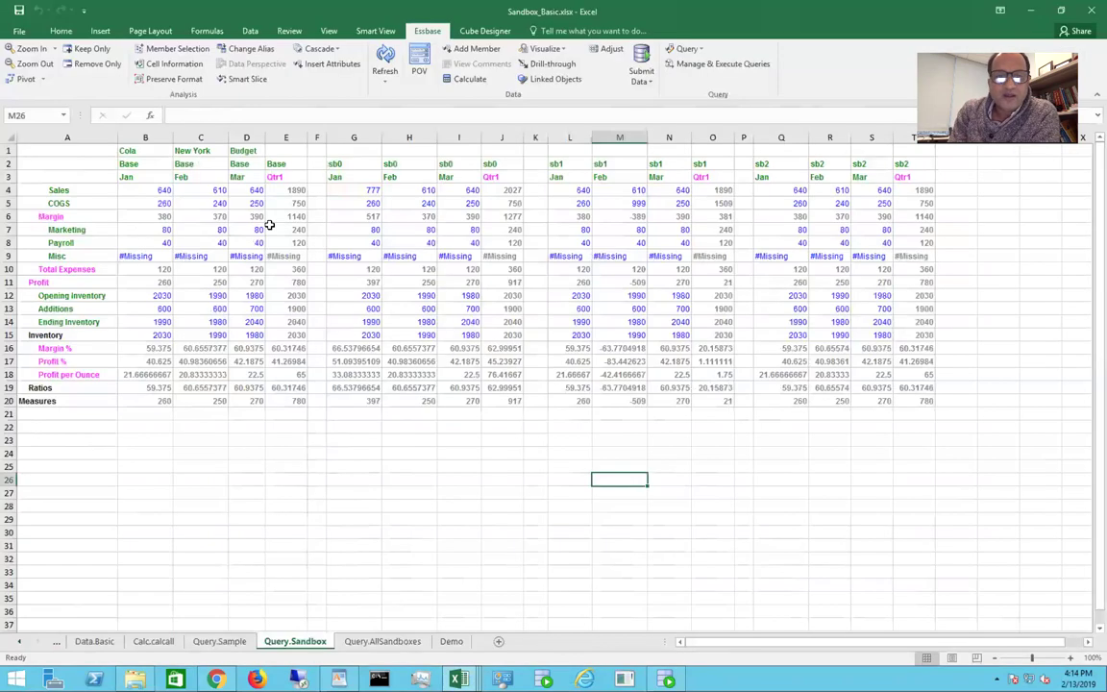
{"action": "left_click", "coordinate": [407, 190]}
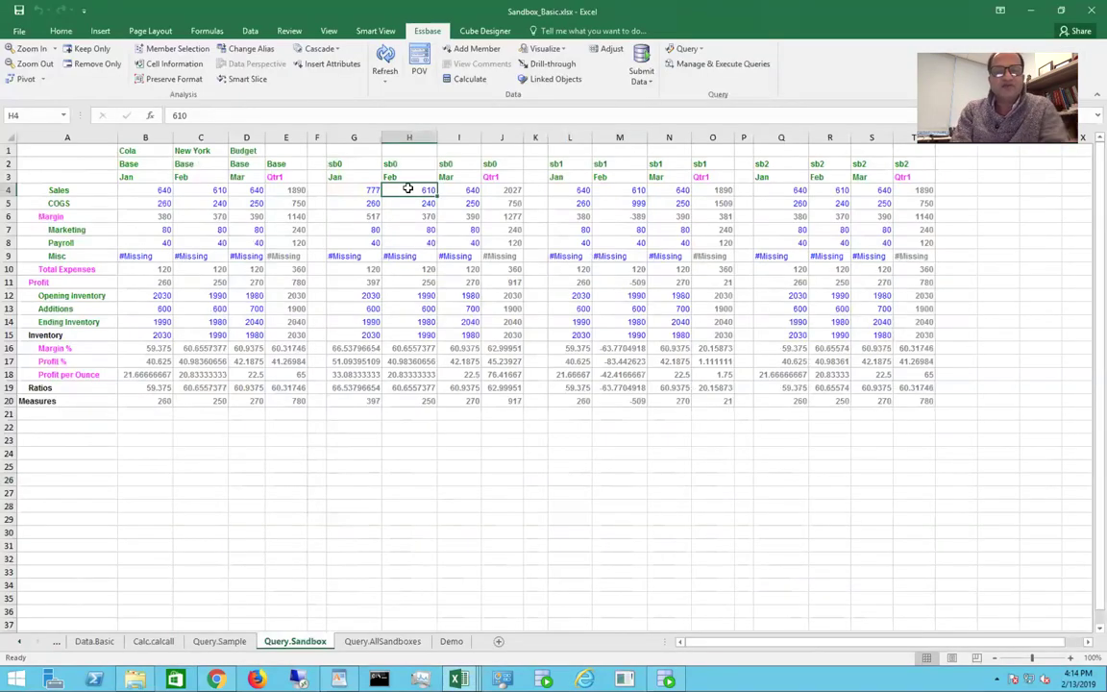
{"action": "type", "text": "888"}
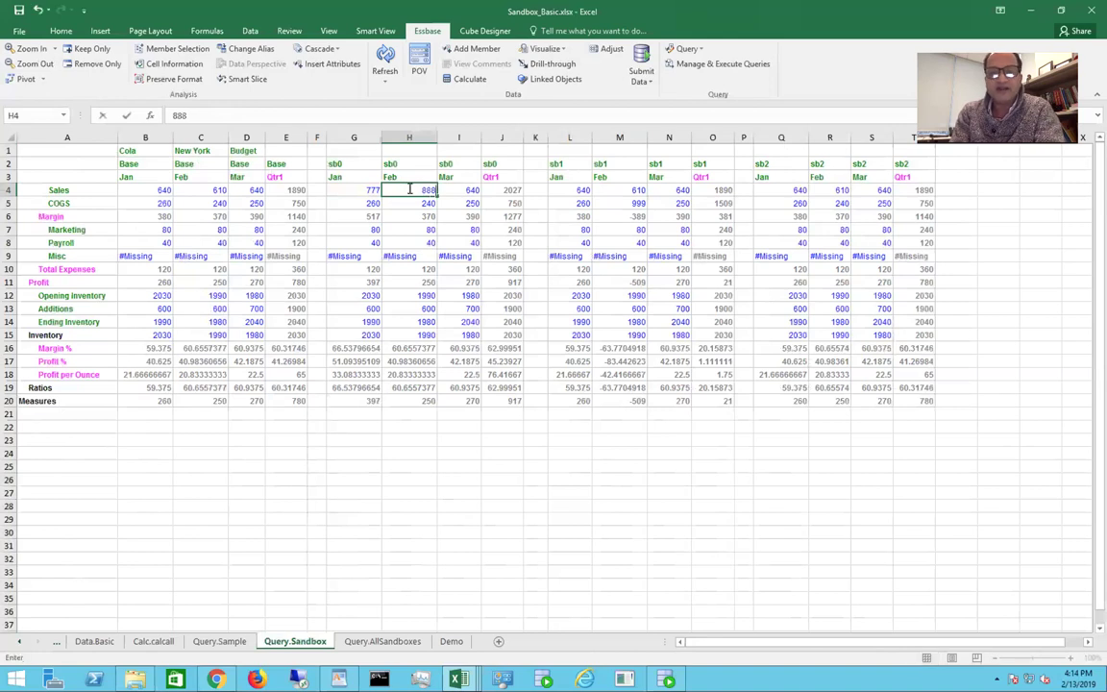
{"action": "left_click", "coordinate": [454, 451]}
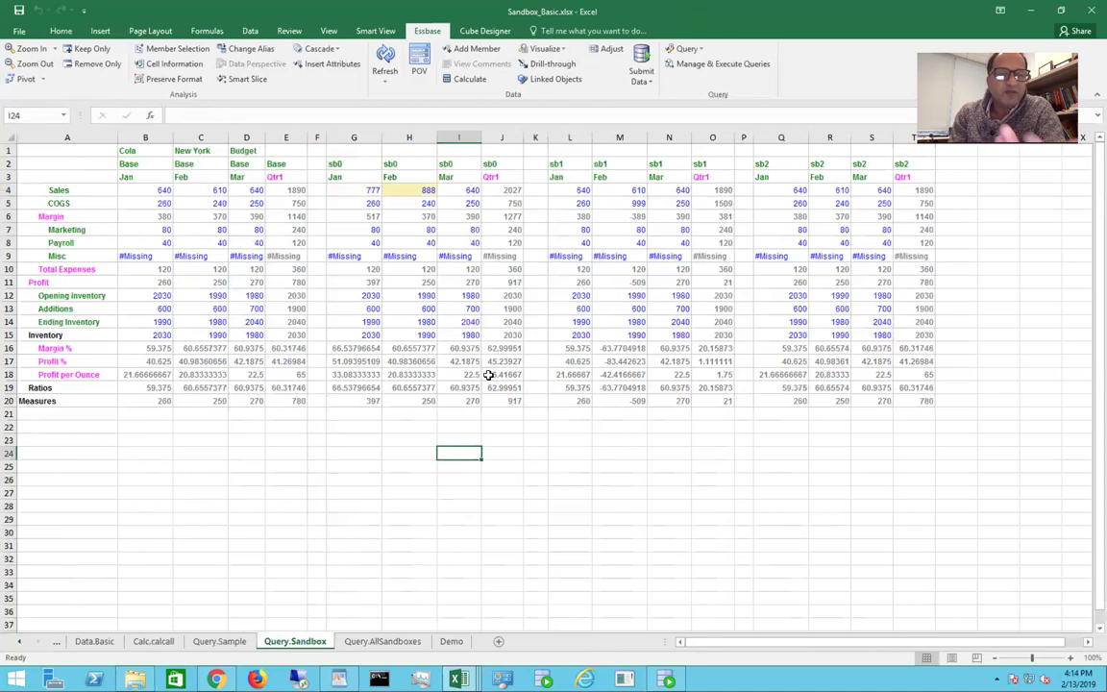
{"action": "left_click", "coordinate": [636, 72]}
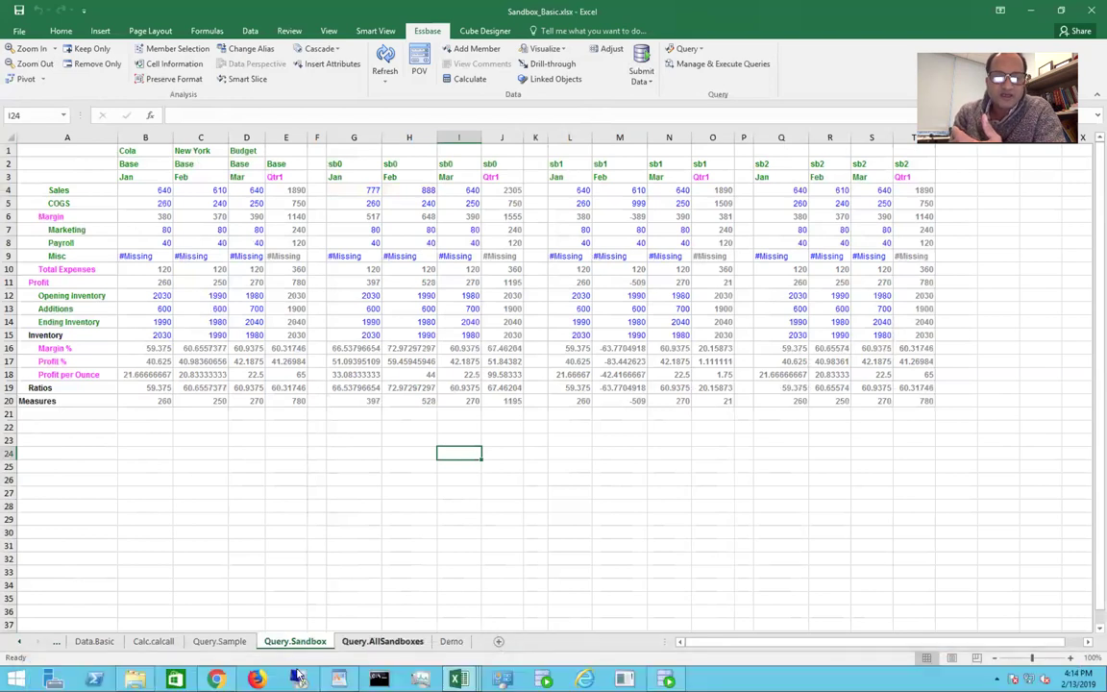
{"action": "left_click", "coordinate": [215, 680]}
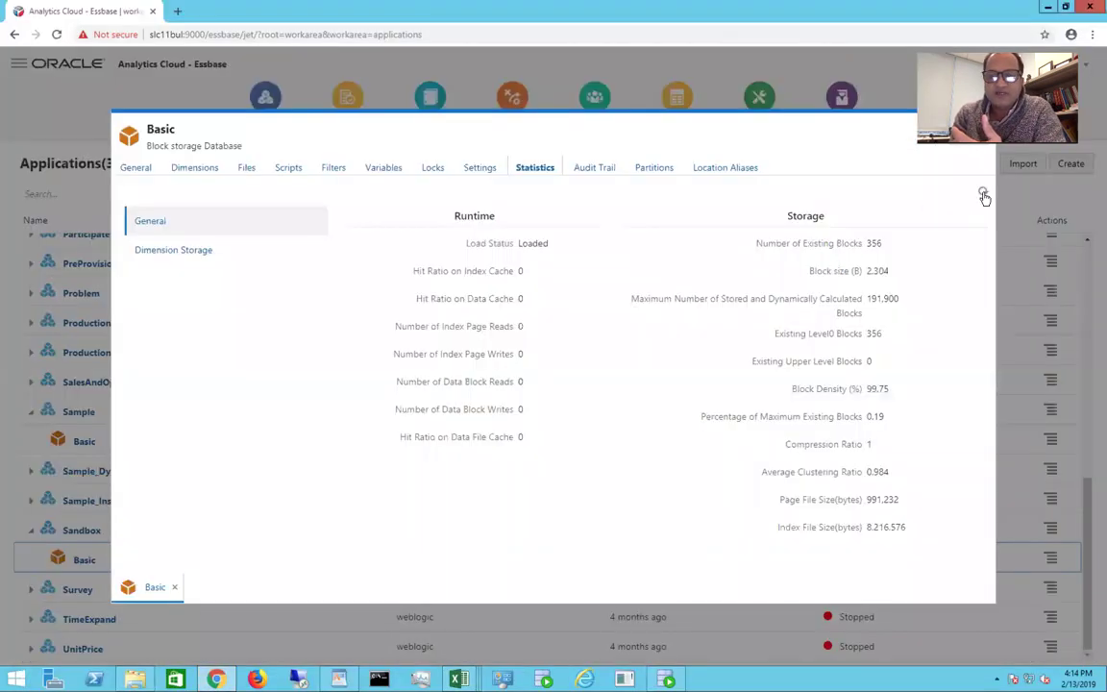
{"action": "left_click", "coordinate": [983, 193]}
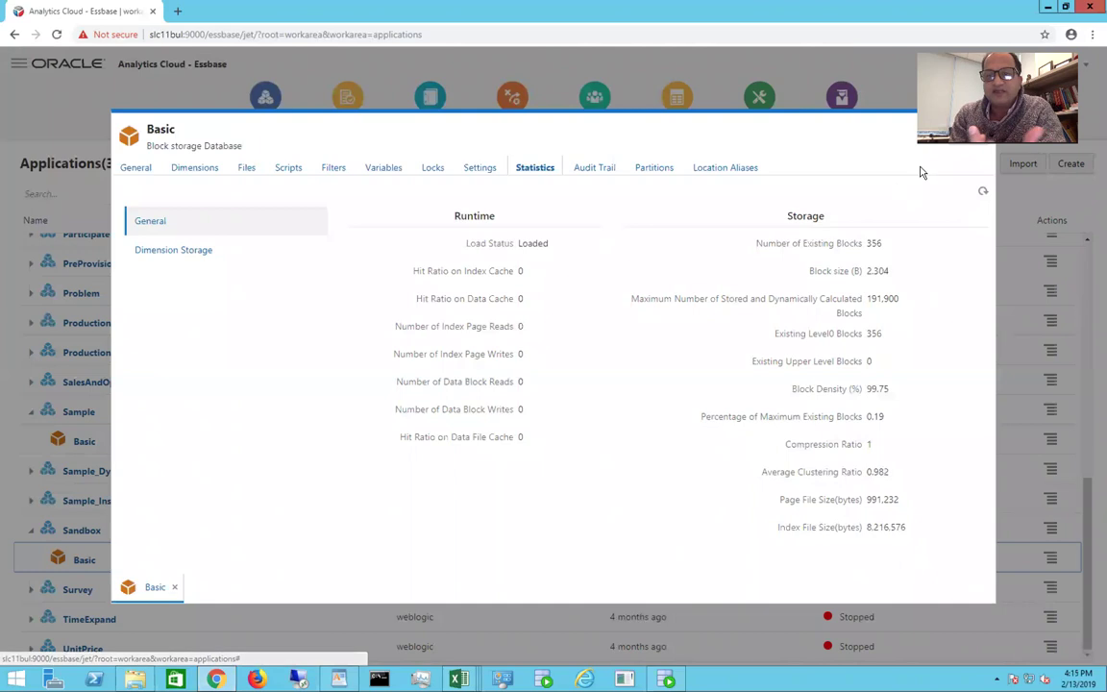
Step: Set base January Sales in B4 to 1111 and submit it
{"action": "mouse_move", "coordinate": [458, 680]}
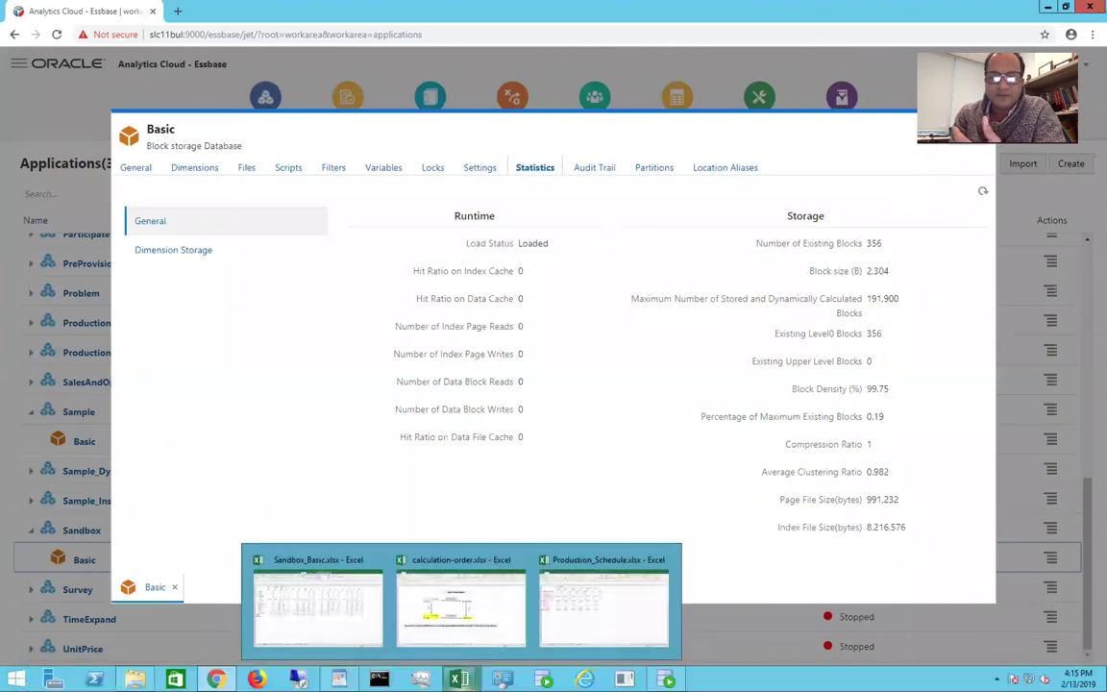
{"action": "left_click", "coordinate": [354, 625]}
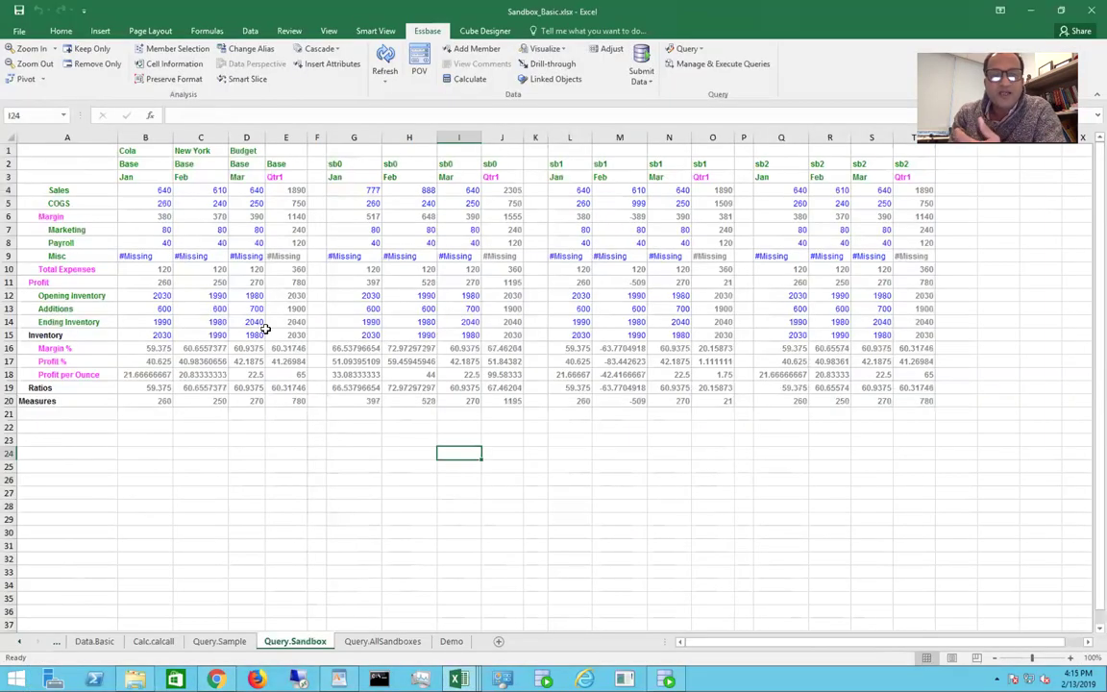
{"action": "left_click", "coordinate": [151, 193]}
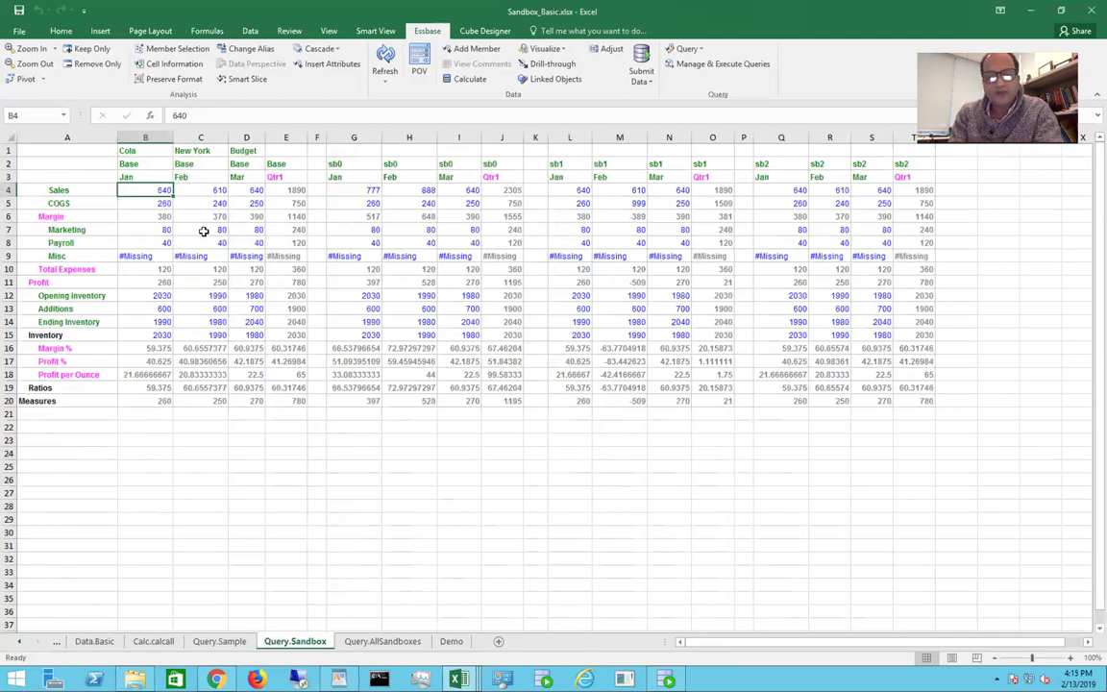
{"action": "type", "text": "1111"}
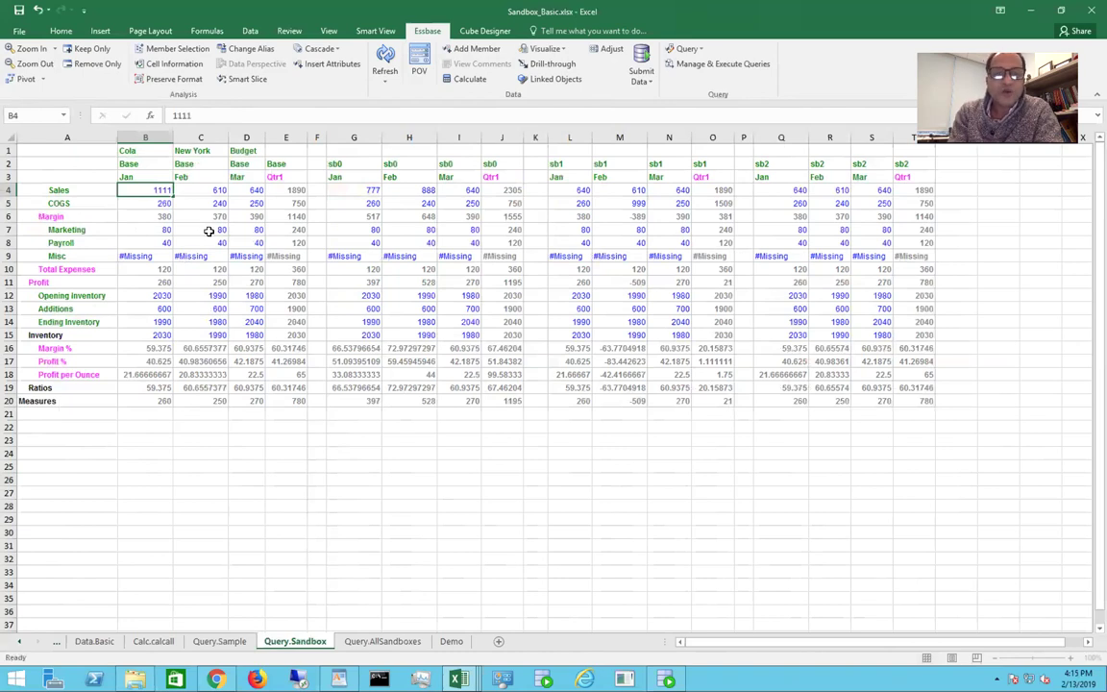
{"action": "left_click", "coordinate": [206, 231]}
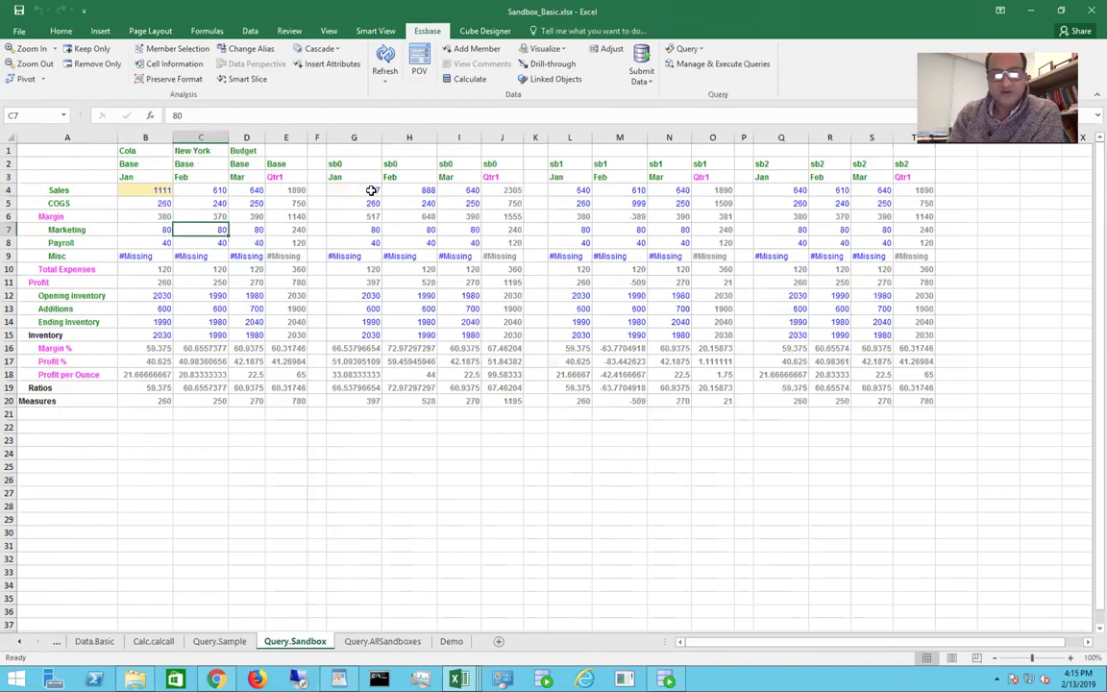
{"action": "left_click", "coordinate": [641, 67]}
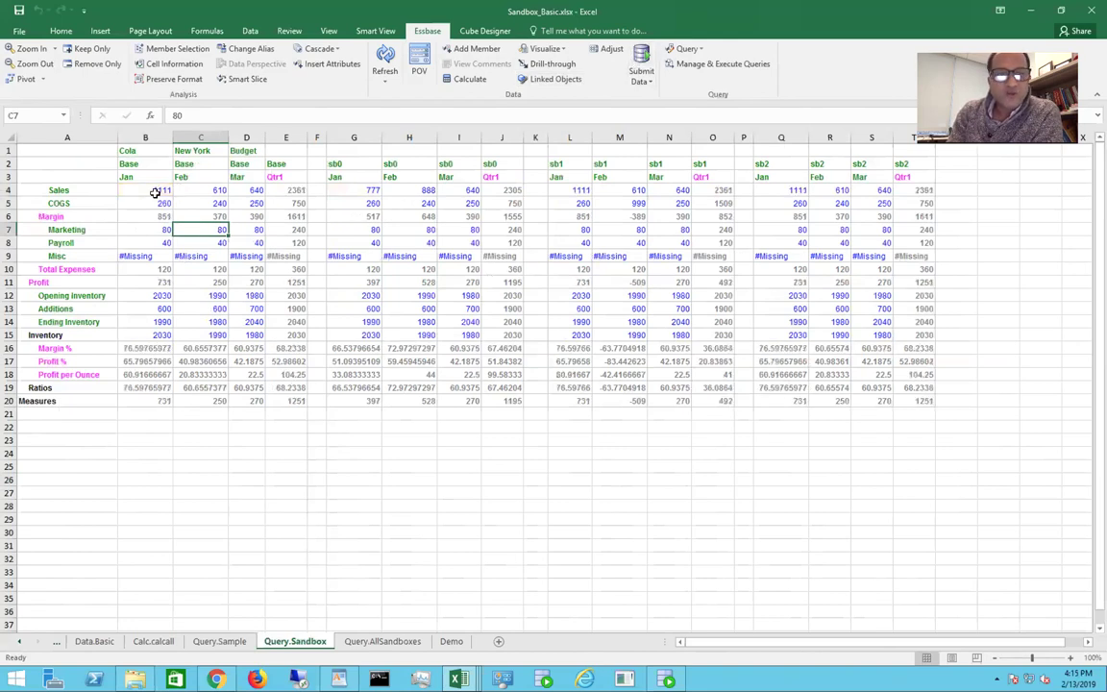
Step: Compare January Sales across Base, sb0, sb1 and sb2, then switch to the Essbase page
{"action": "left_click", "coordinate": [155, 193]}
{"action": "left_click", "coordinate": [567, 193]}
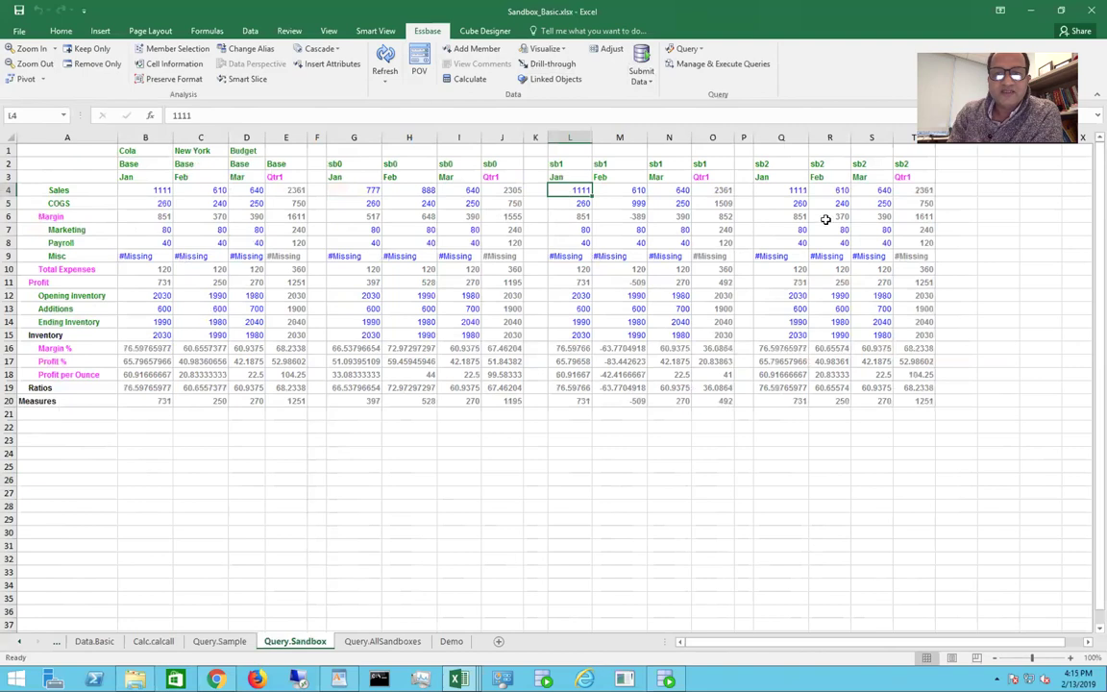
{"action": "left_click", "coordinate": [794, 190]}
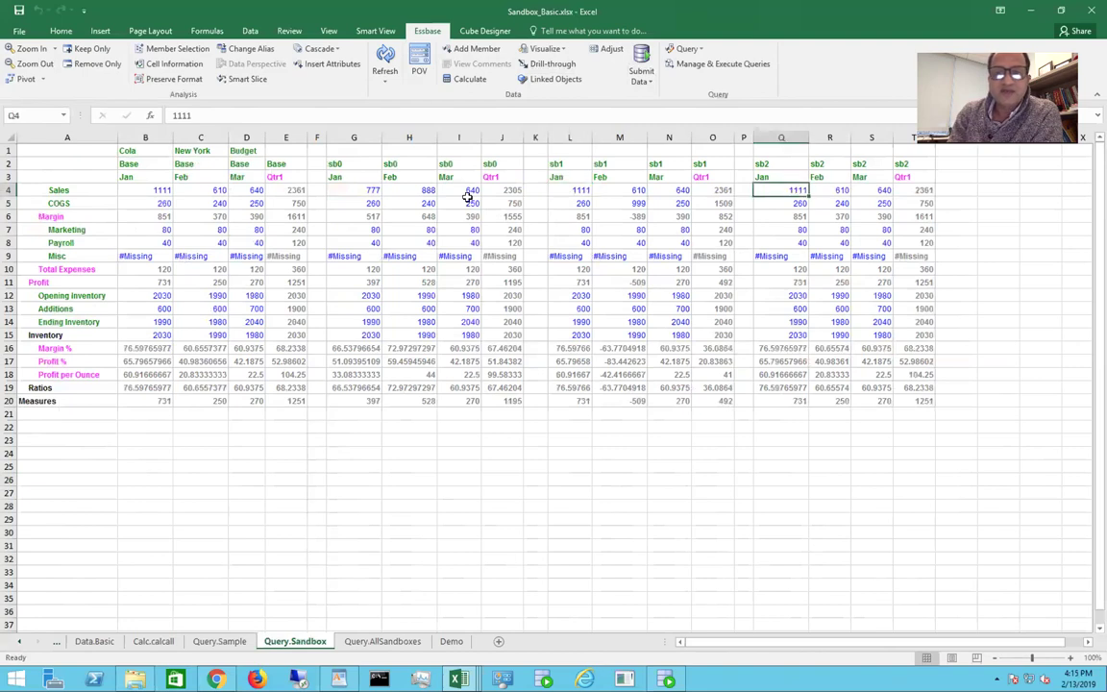
{"action": "left_click", "coordinate": [358, 192]}
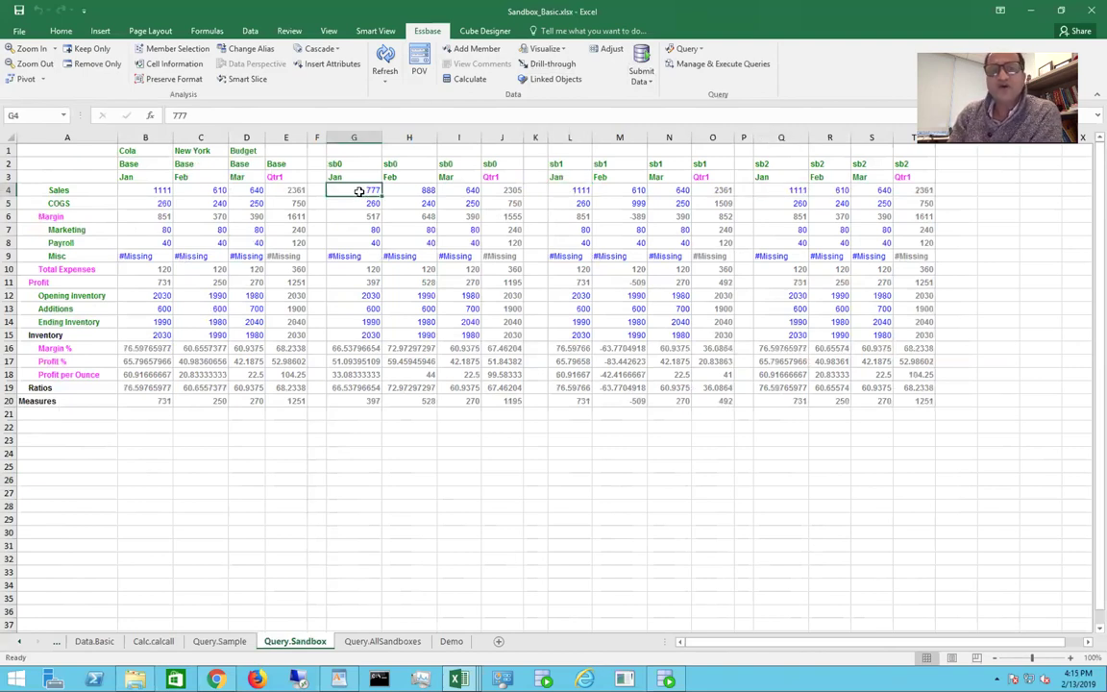
{"action": "left_click", "coordinate": [252, 191]}
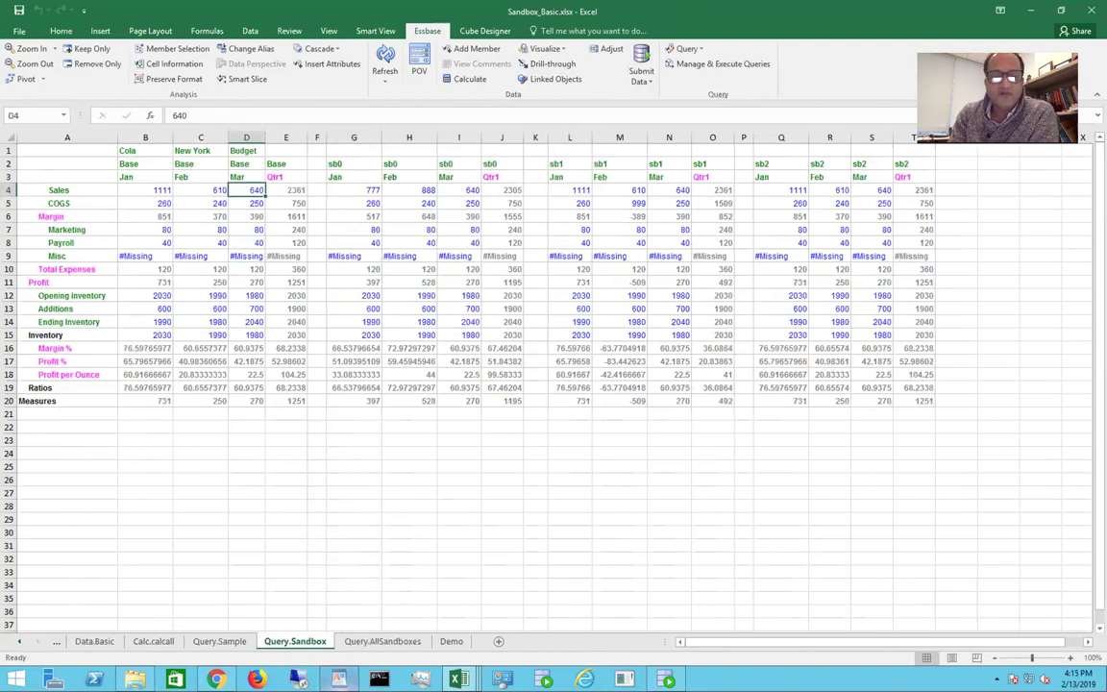
{"action": "key", "text": "alt+Tab"}
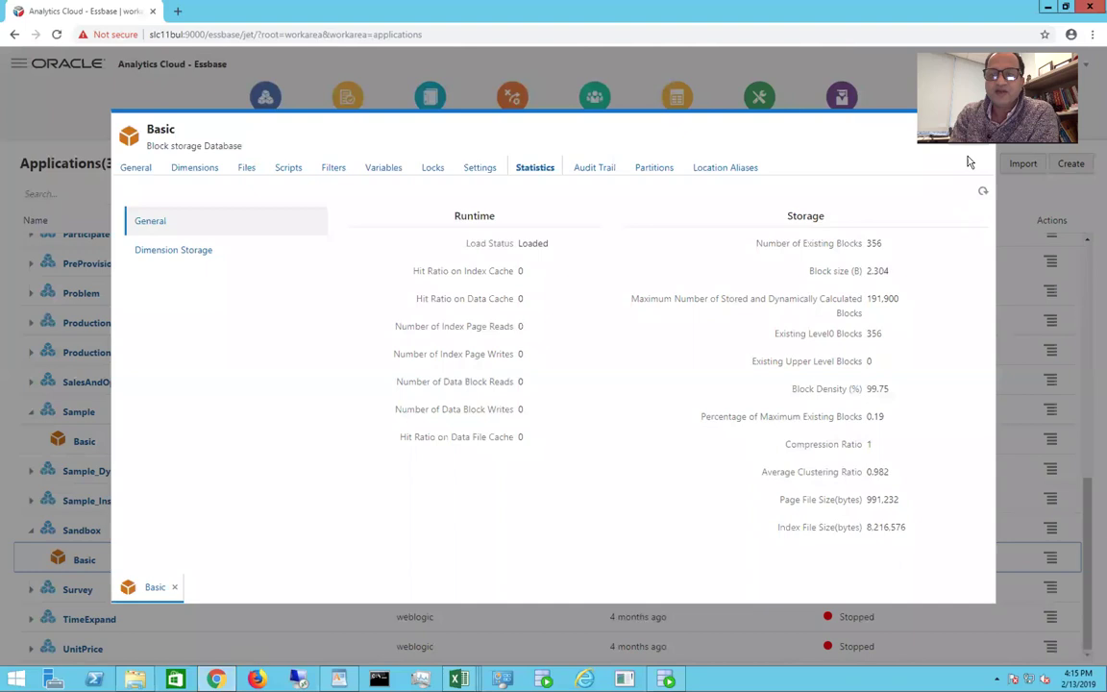
Step: Refresh the Basic database statistics and bring the Sandbox_Basic workbook back to front
{"action": "left_click", "coordinate": [985, 196]}
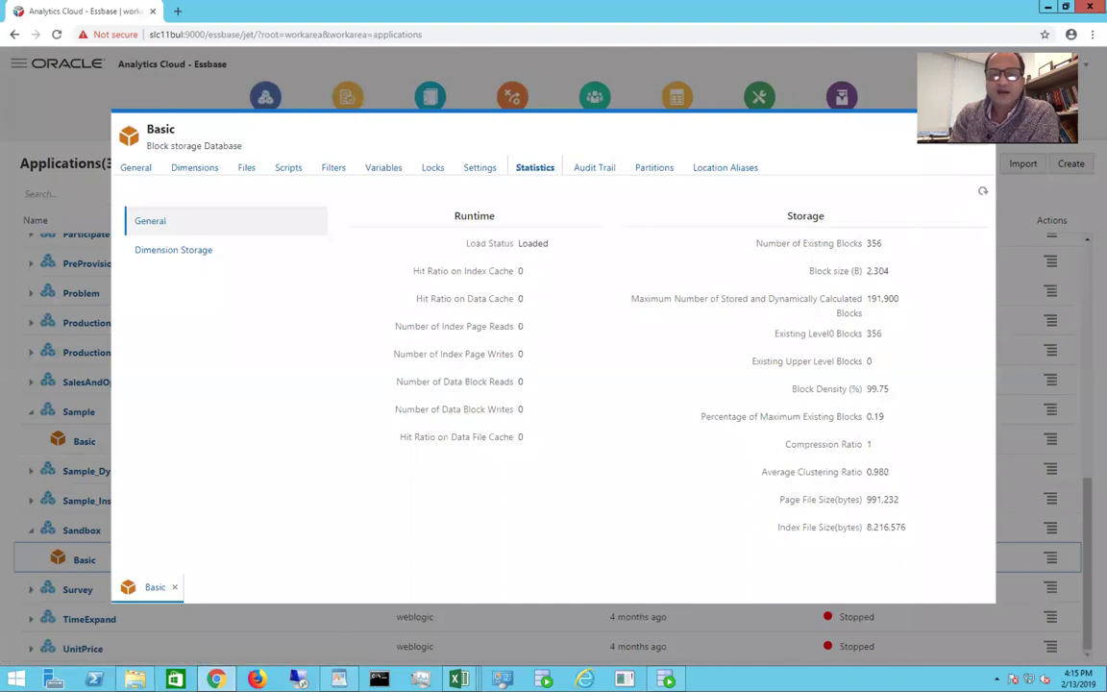
{"action": "mouse_move", "coordinate": [459, 679]}
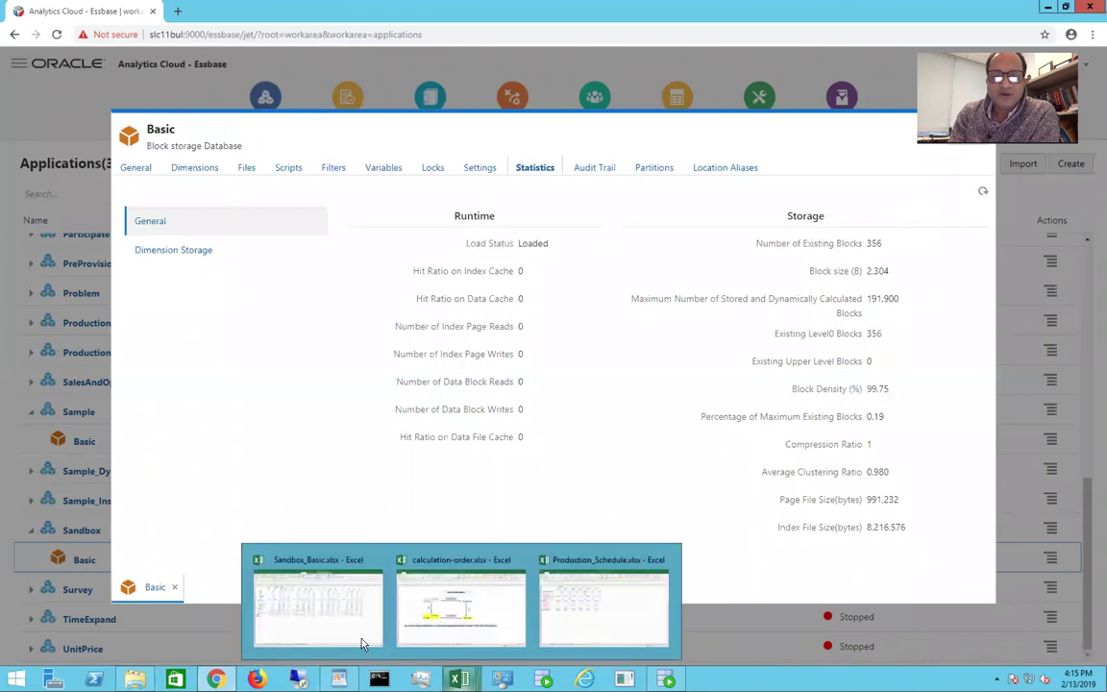
{"action": "left_click", "coordinate": [333, 619]}
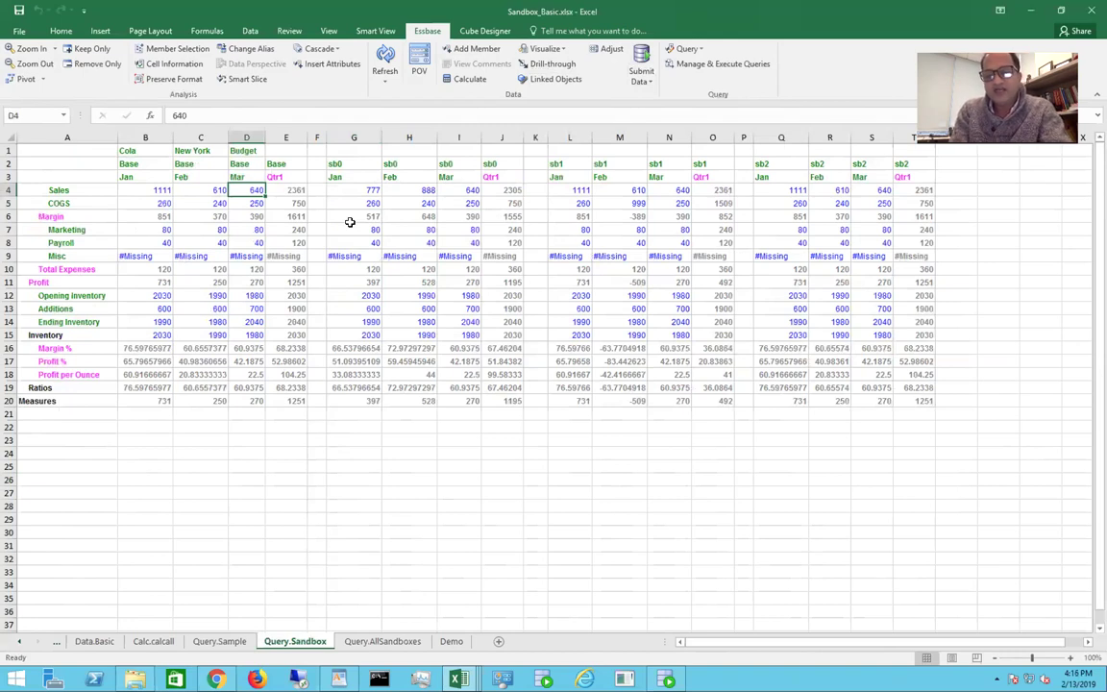
Step: Enter 2222 as base March Sales in D4 and submit it to the cube
{"action": "type", "text": "2222"}
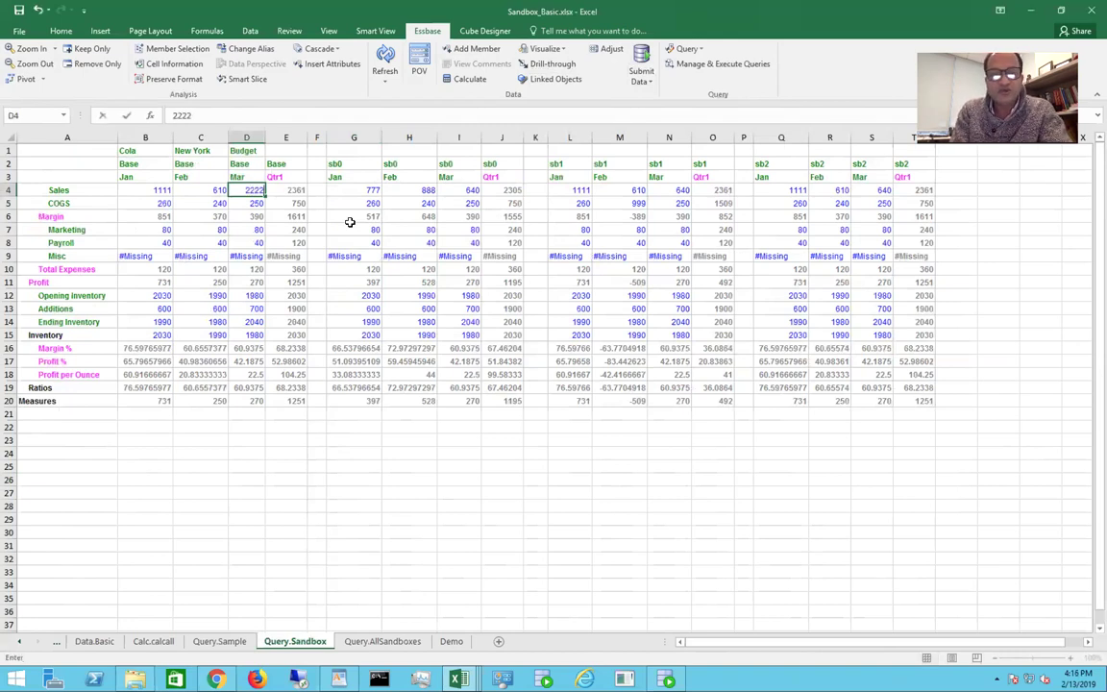
{"action": "left_click", "coordinate": [461, 451]}
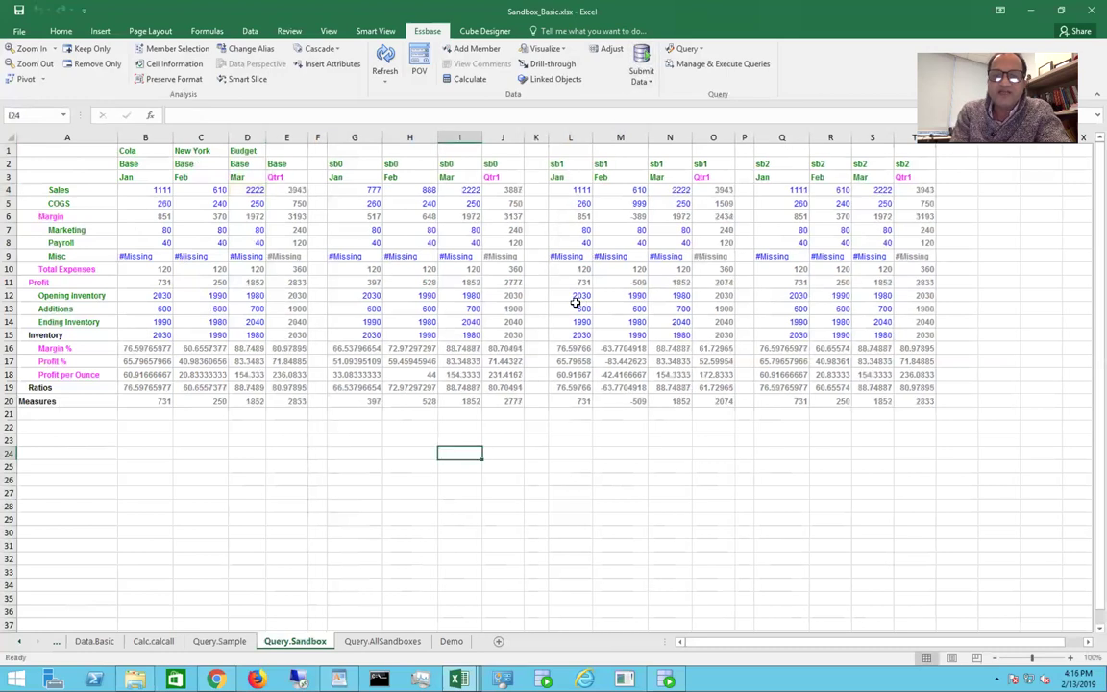
{"action": "left_click", "coordinate": [465, 190]}
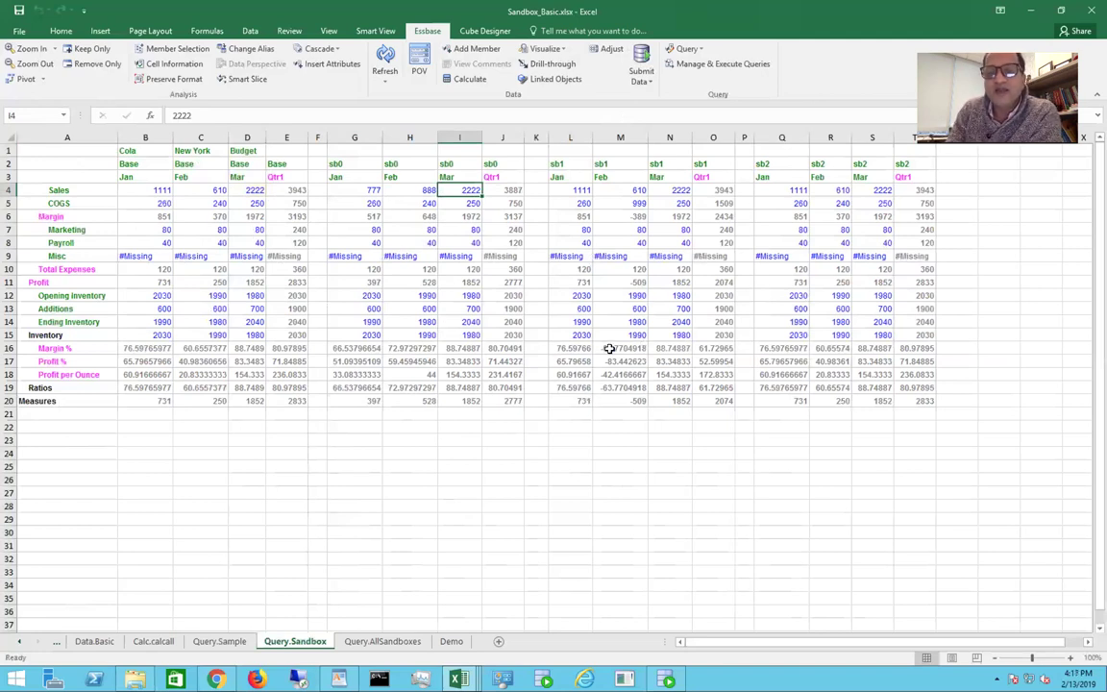
Step: View the Demo sheet's notes, then take the remote session out of full screen
{"action": "left_click", "coordinate": [453, 642]}
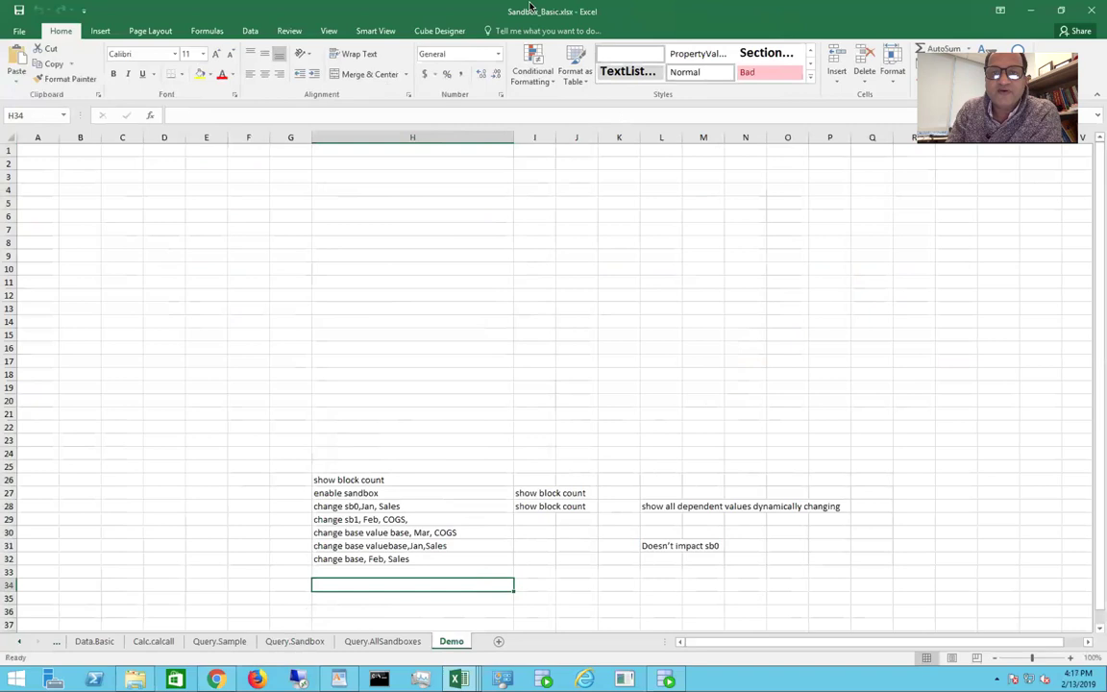
{"action": "mouse_move", "coordinate": [31, 21]}
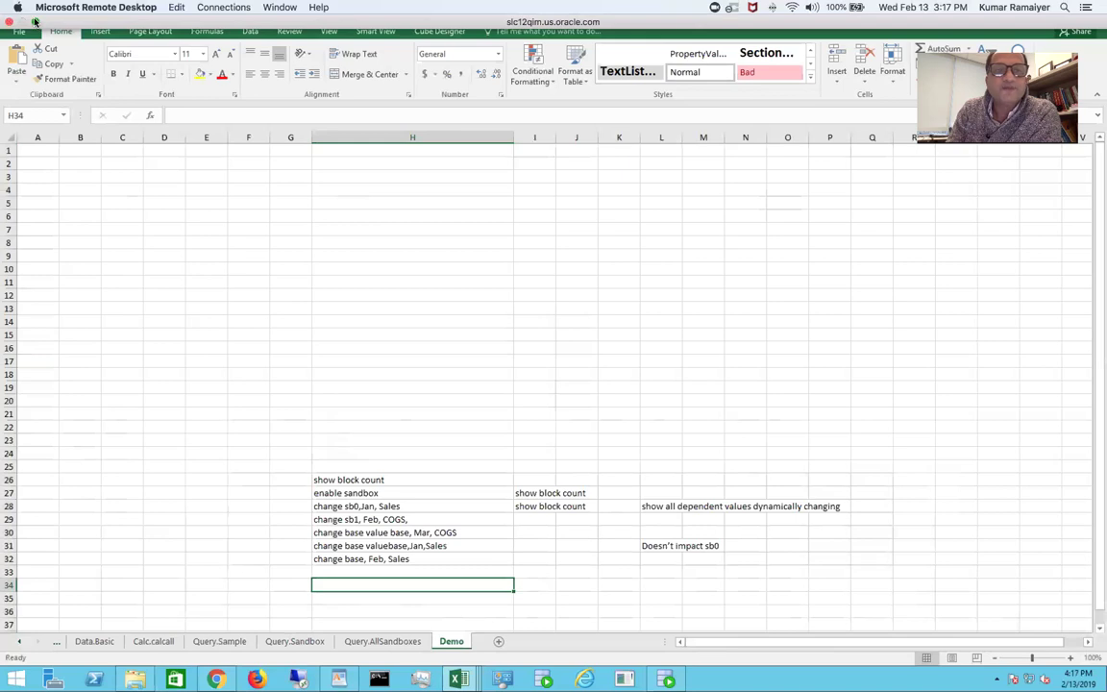
{"action": "left_click", "coordinate": [33, 21]}
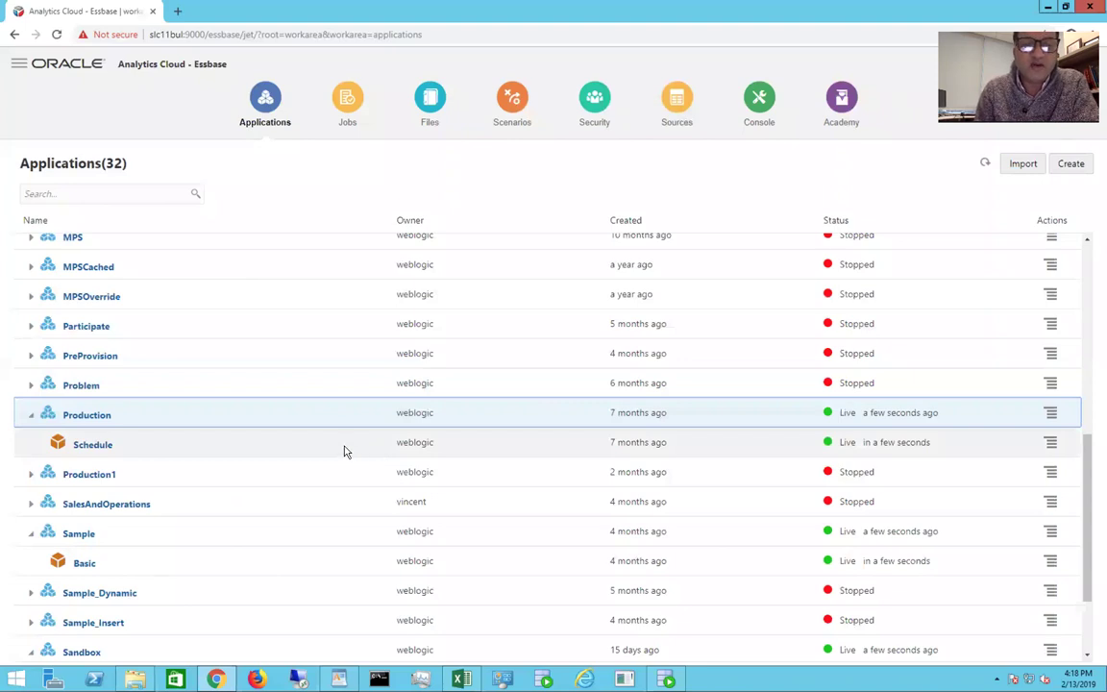
Step: Inspect the Production Schedule database's General details: Live, 100 scenarios enabled, 97 available
{"action": "left_click", "coordinate": [346, 449]}
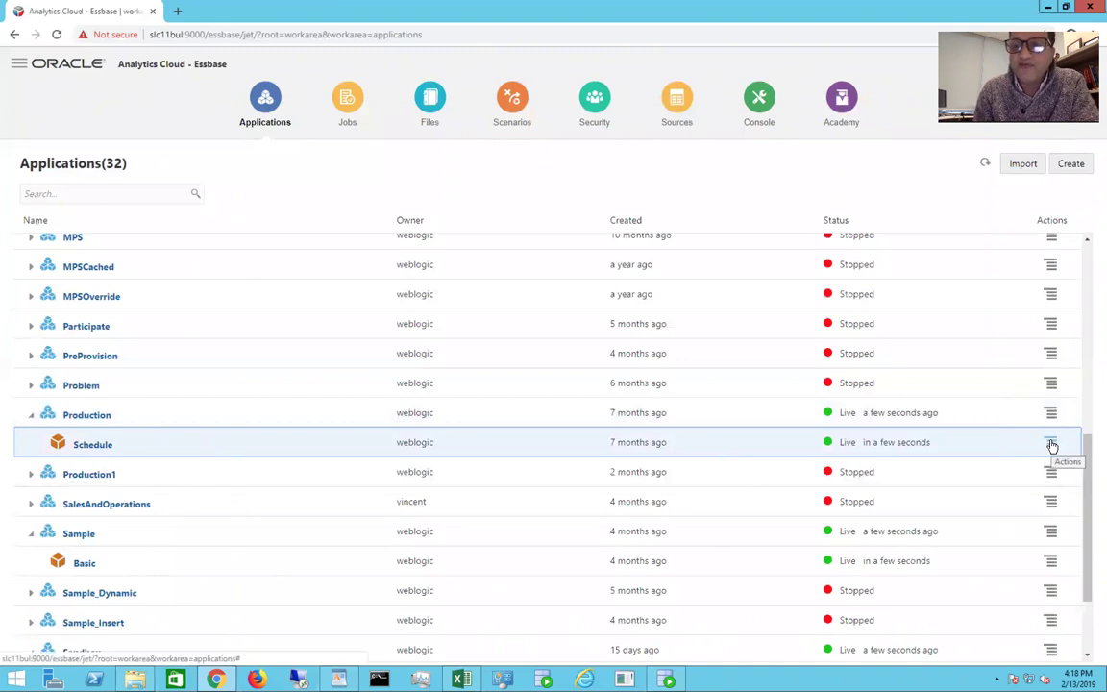
{"action": "left_click", "coordinate": [1052, 445]}
{"action": "left_click", "coordinate": [977, 466]}
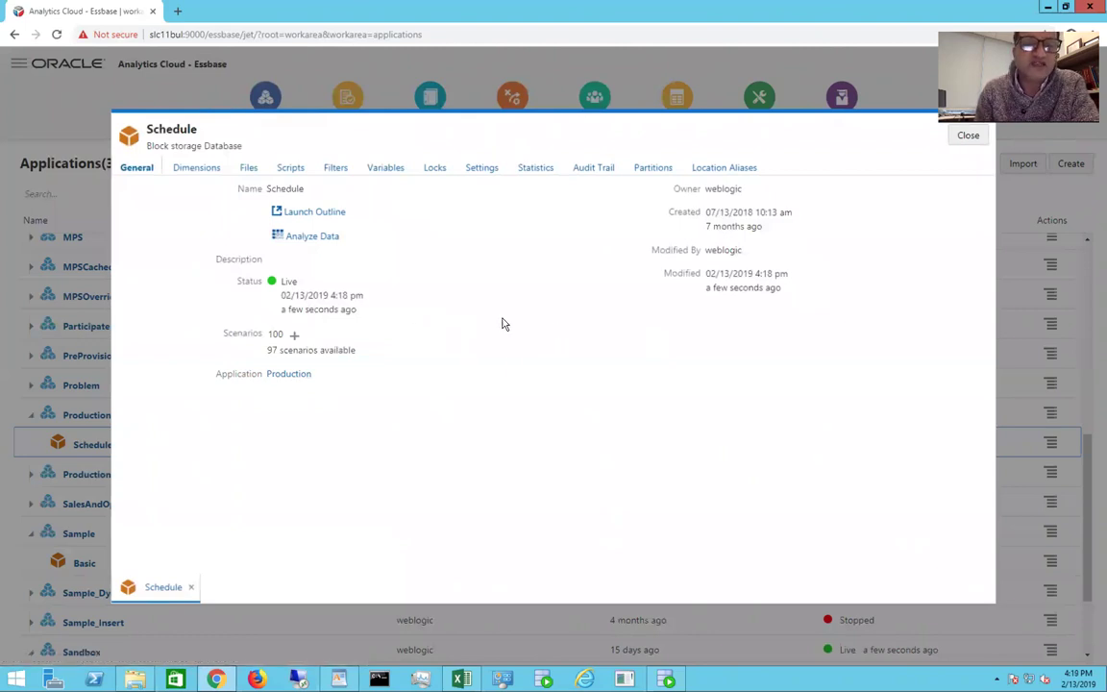
{"action": "left_click", "coordinate": [971, 136]}
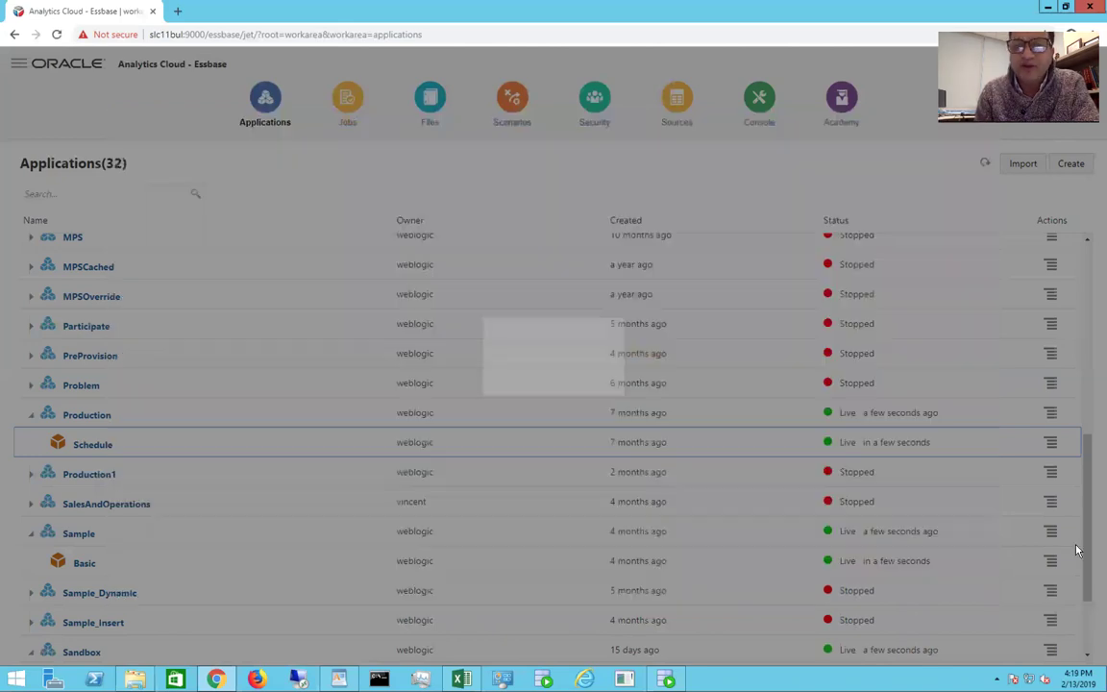
{"action": "left_click", "coordinate": [1049, 444]}
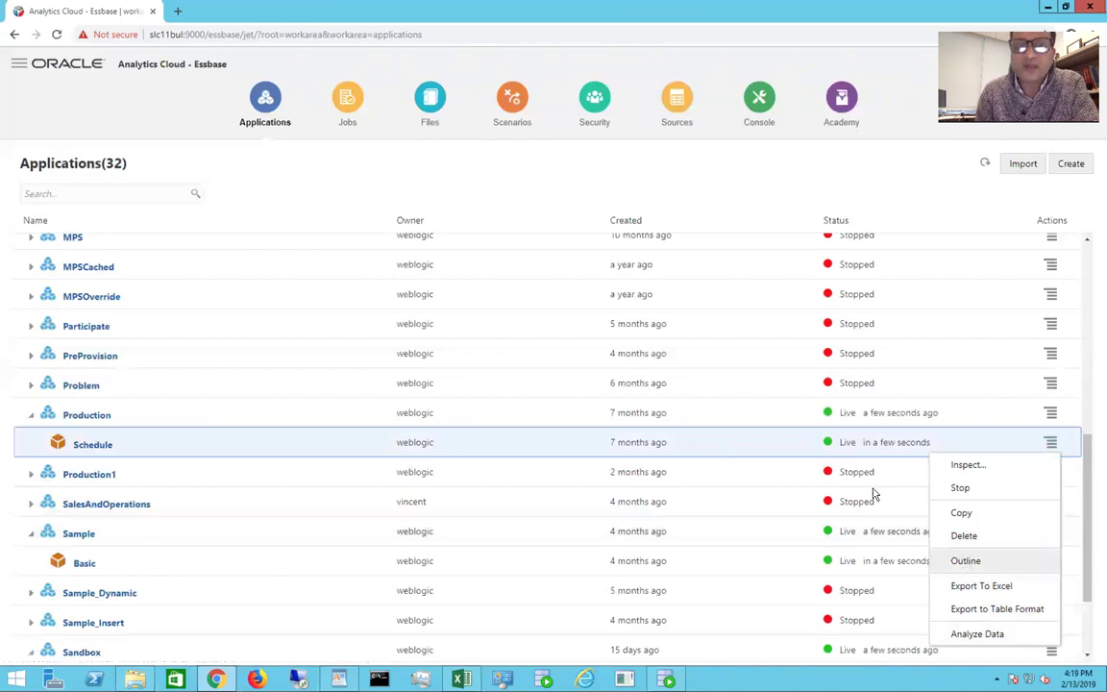
Step: Open the Schedule outline and browse the Product members under KSA and the MfgLocation locations
{"action": "left_click", "coordinate": [966, 562]}
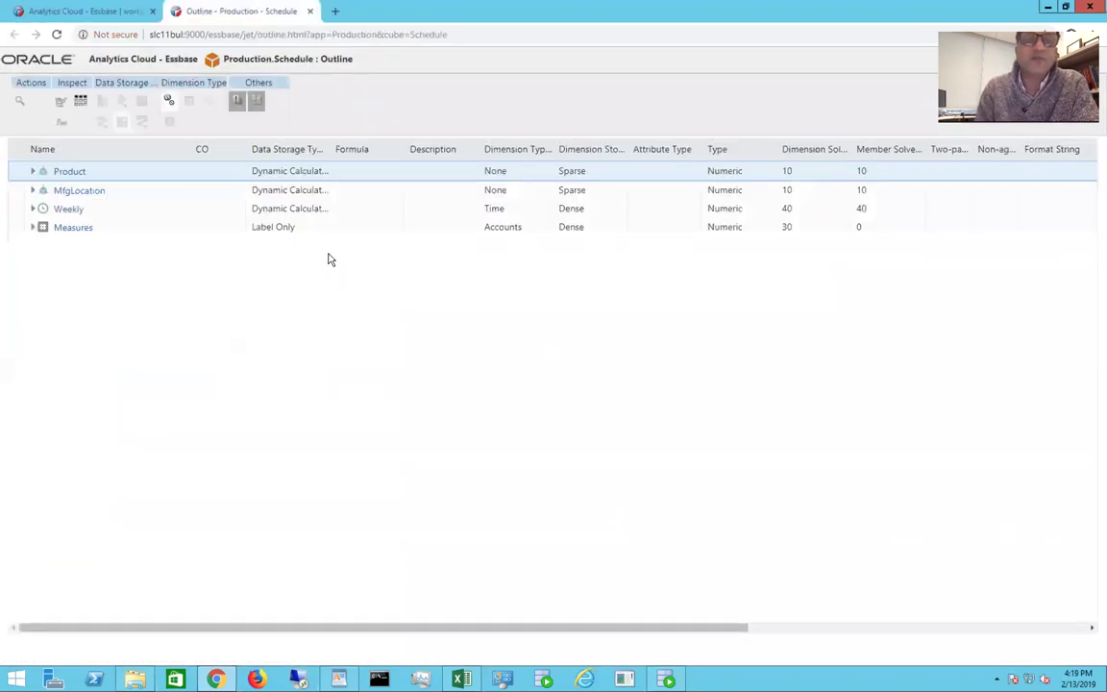
{"action": "left_click", "coordinate": [34, 171]}
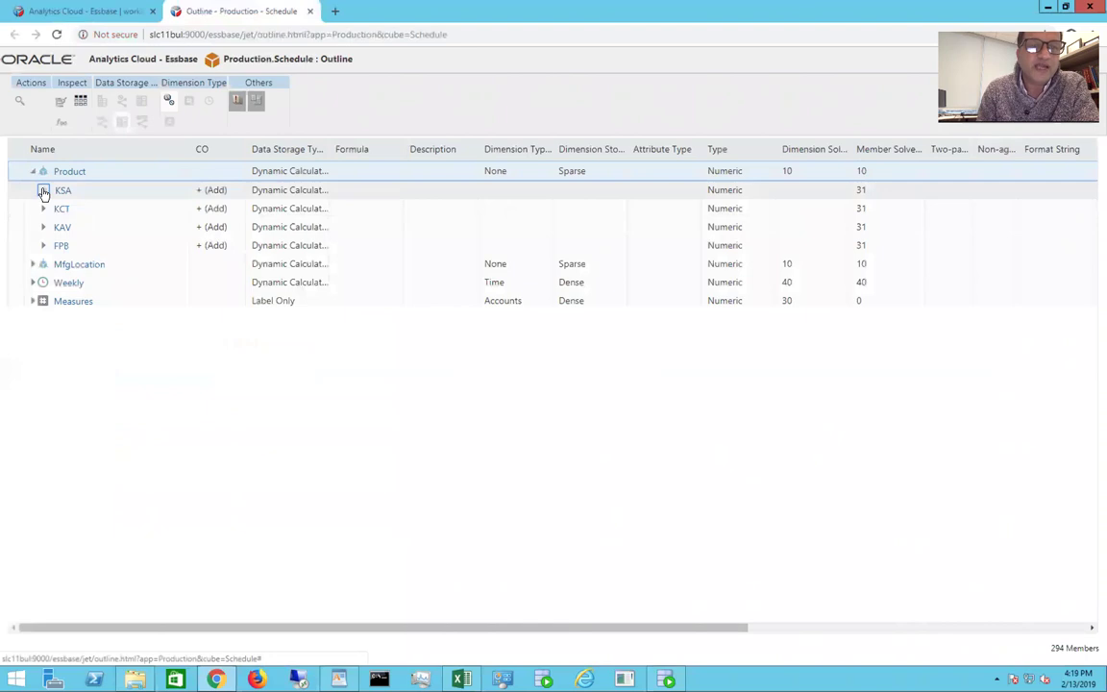
{"action": "left_click", "coordinate": [43, 192]}
{"action": "left_click", "coordinate": [43, 191]}
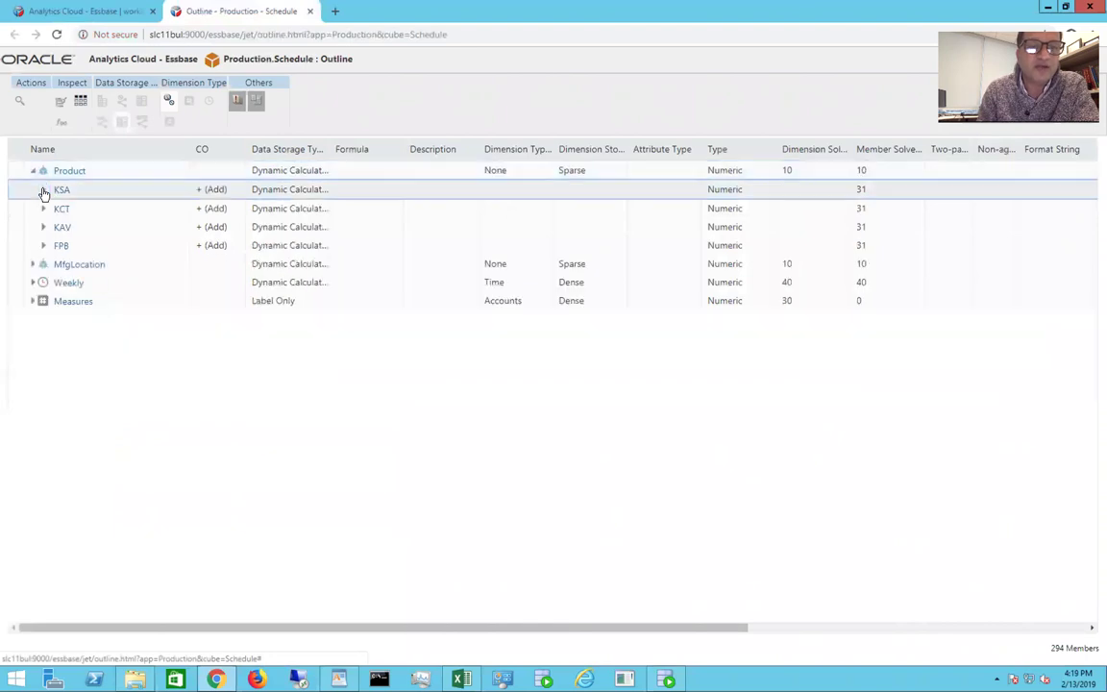
{"action": "left_click", "coordinate": [33, 264]}
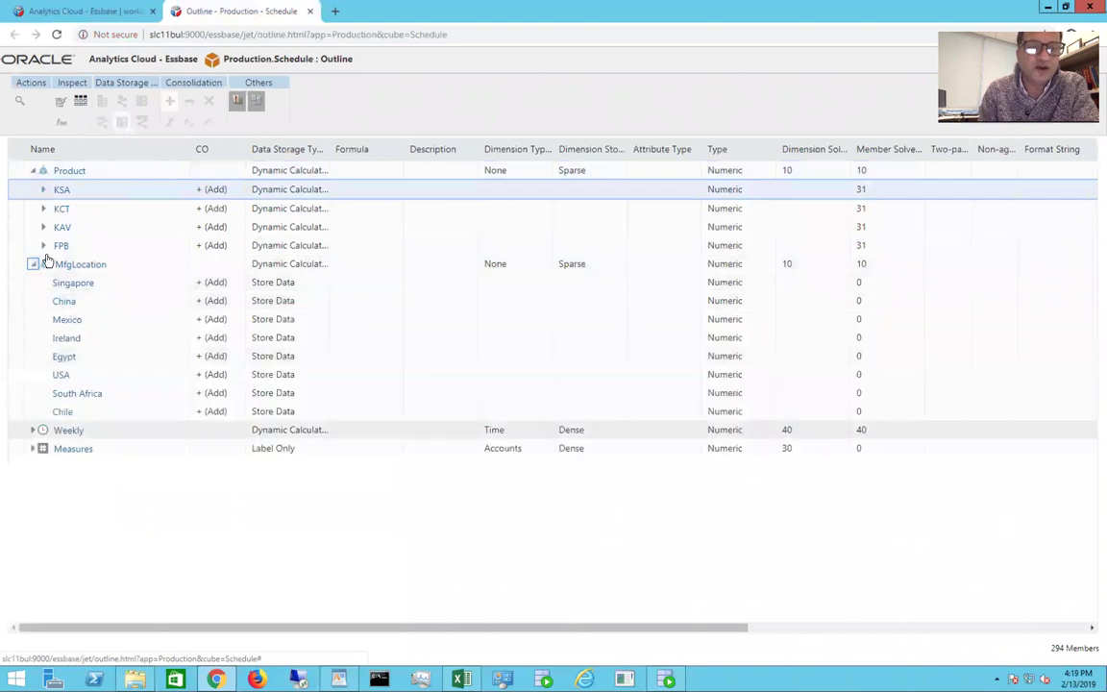
{"action": "left_click", "coordinate": [33, 264]}
Step: Drill the Weekly dimension down through FY-2018 into the FY-2018-Q1 months
{"action": "left_click", "coordinate": [33, 282]}
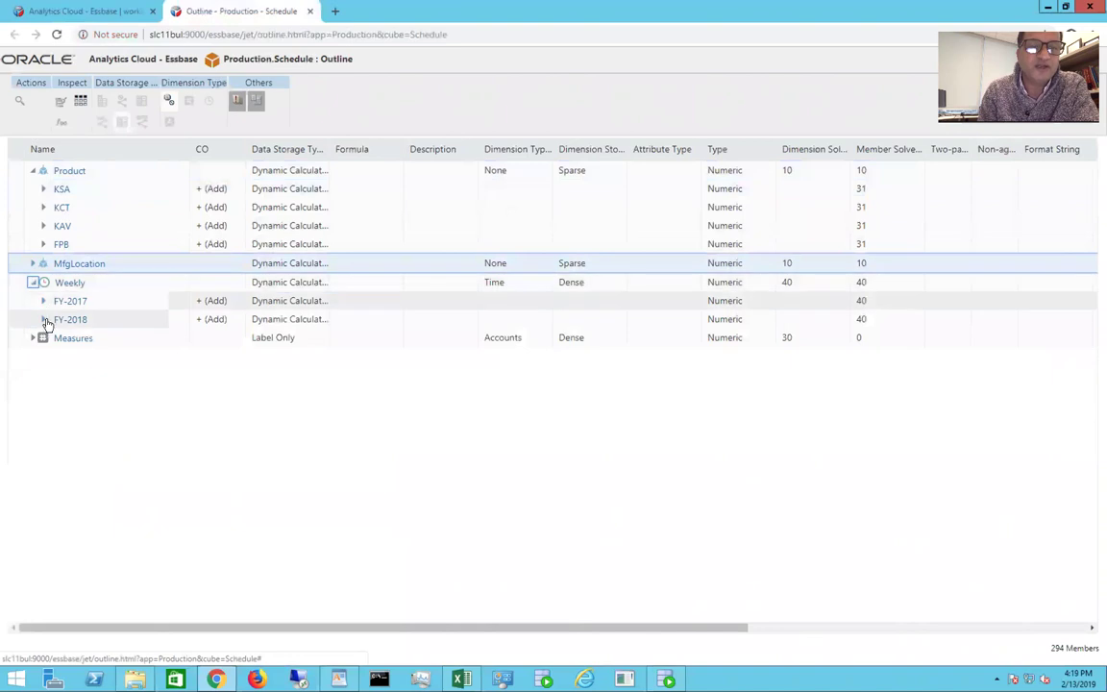
{"action": "left_click", "coordinate": [44, 323]}
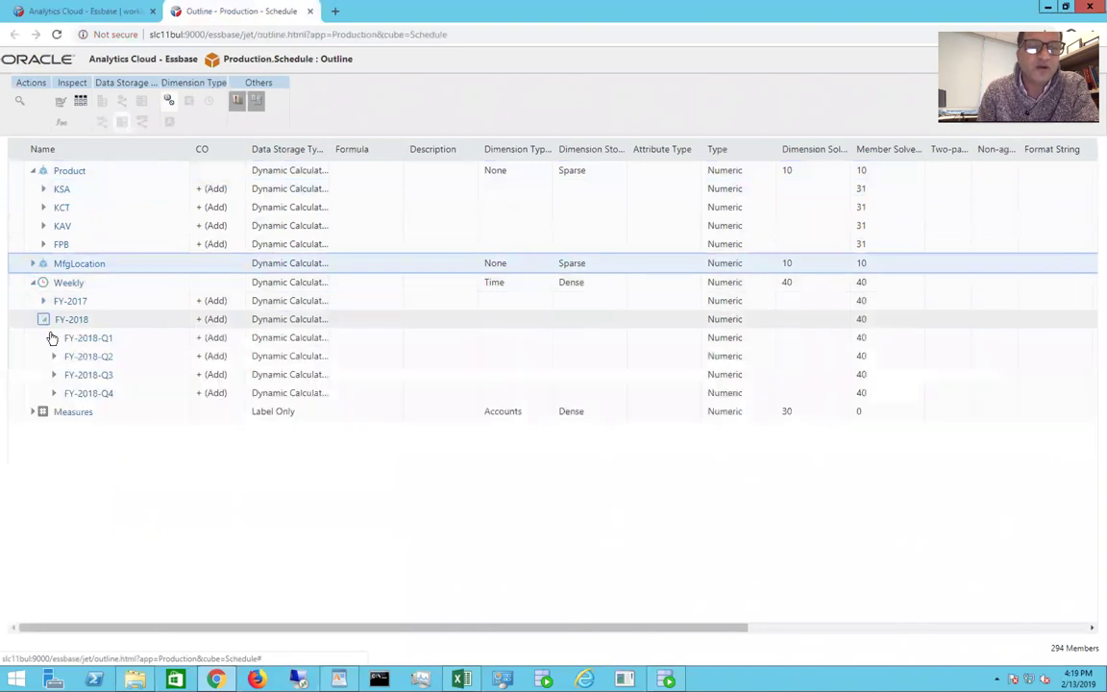
{"action": "left_click", "coordinate": [53, 338]}
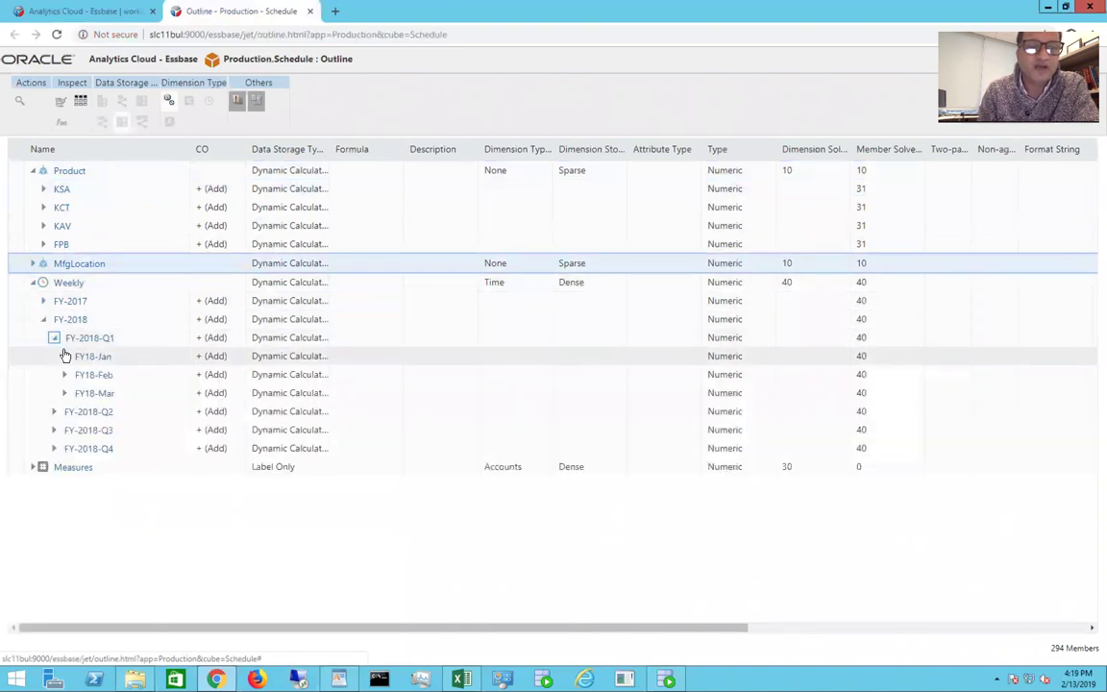
{"action": "left_click", "coordinate": [33, 284]}
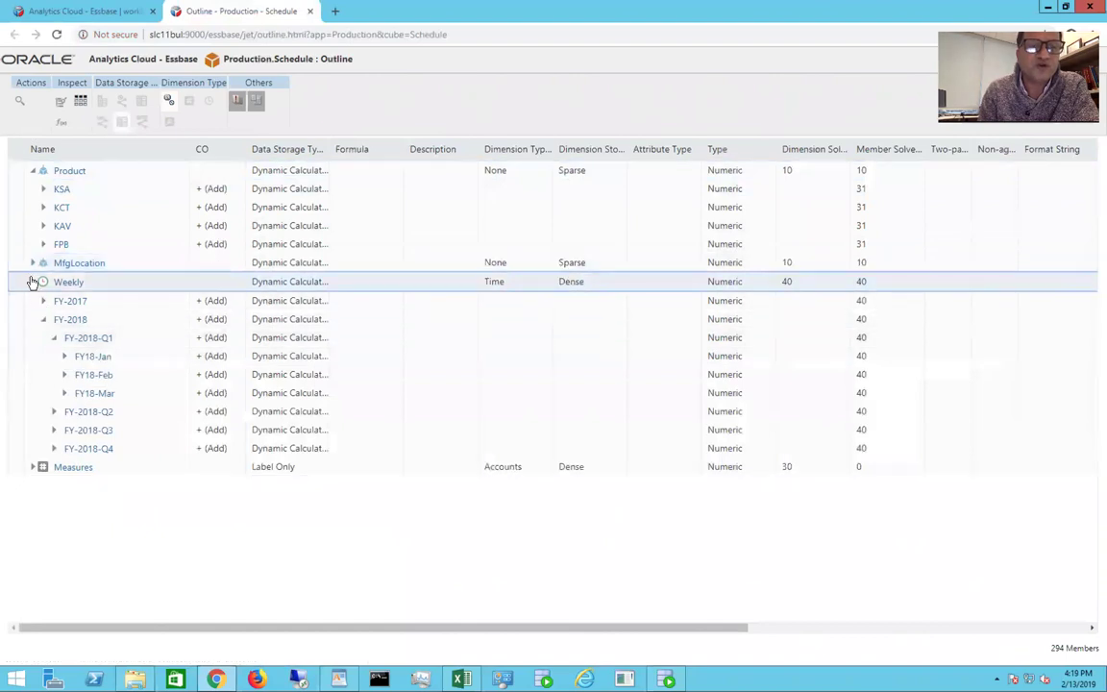
Step: Browse the Sourcing and Production measures under Measures, then close the outline
{"action": "left_click", "coordinate": [33, 301]}
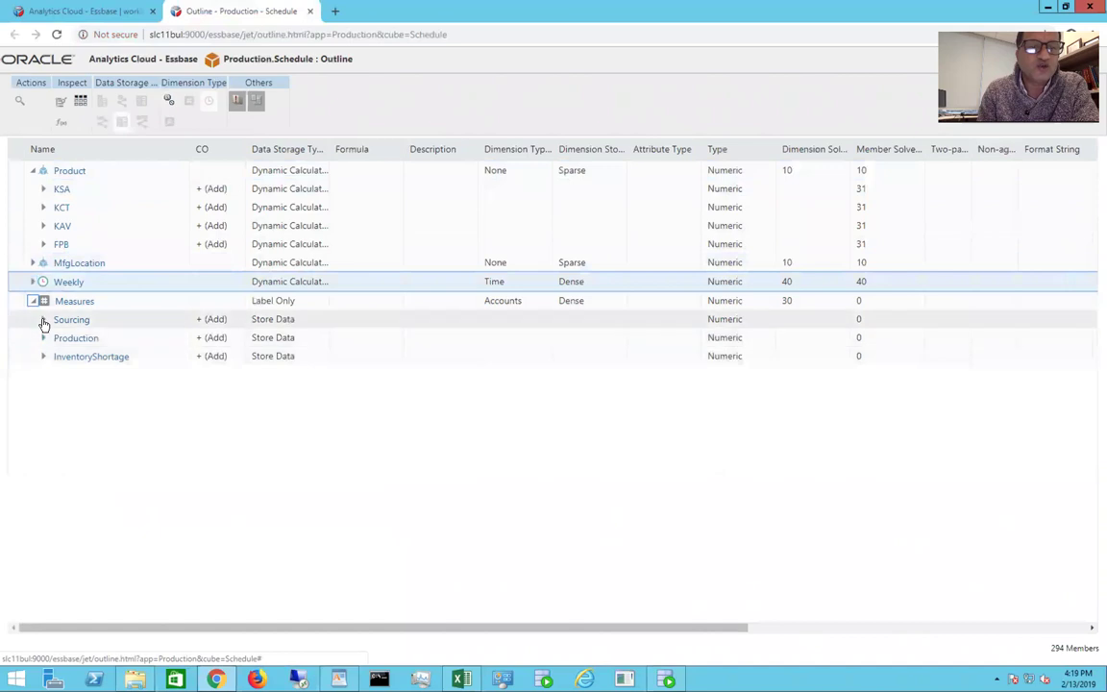
{"action": "left_click", "coordinate": [43, 321]}
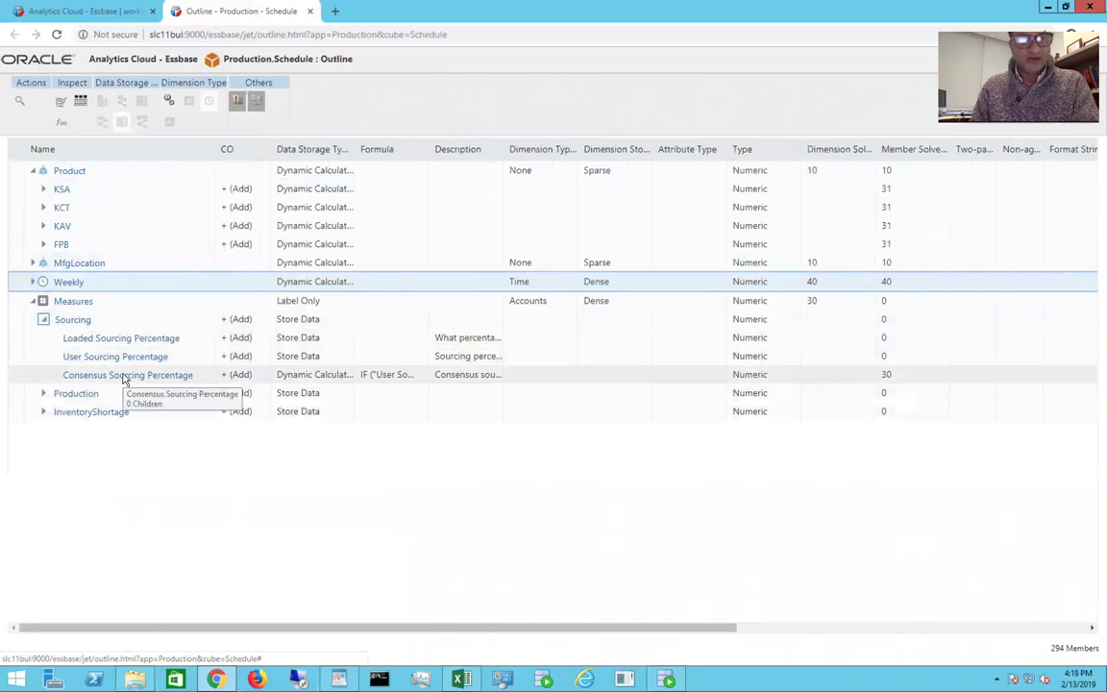
{"action": "left_click", "coordinate": [42, 395]}
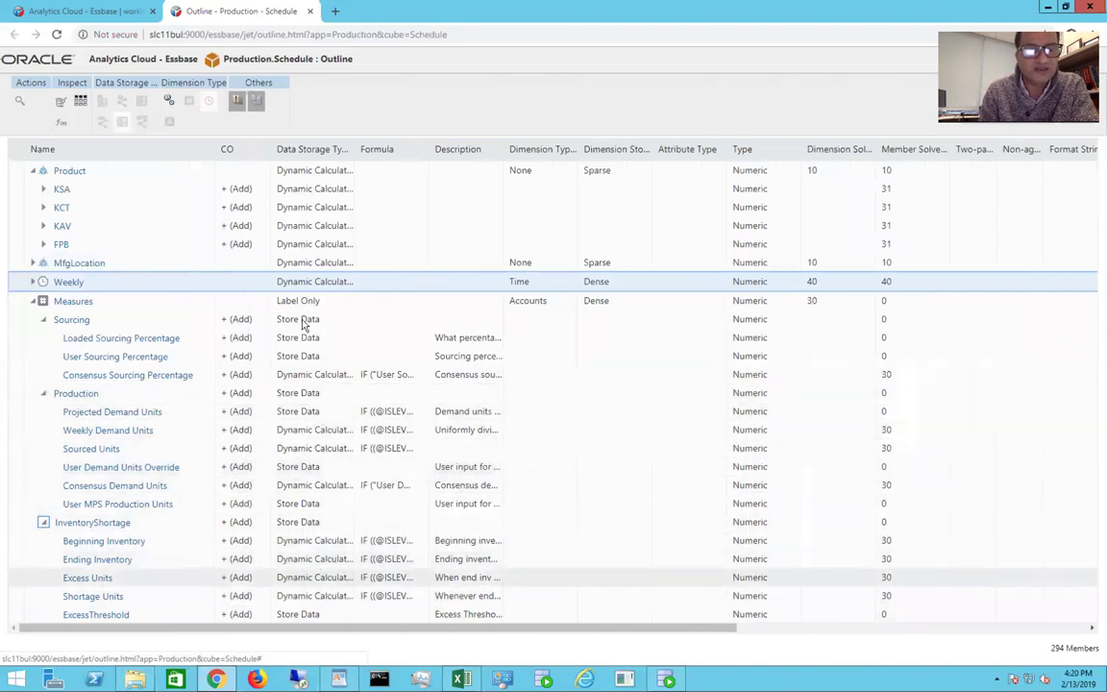
{"action": "left_click", "coordinate": [33, 305]}
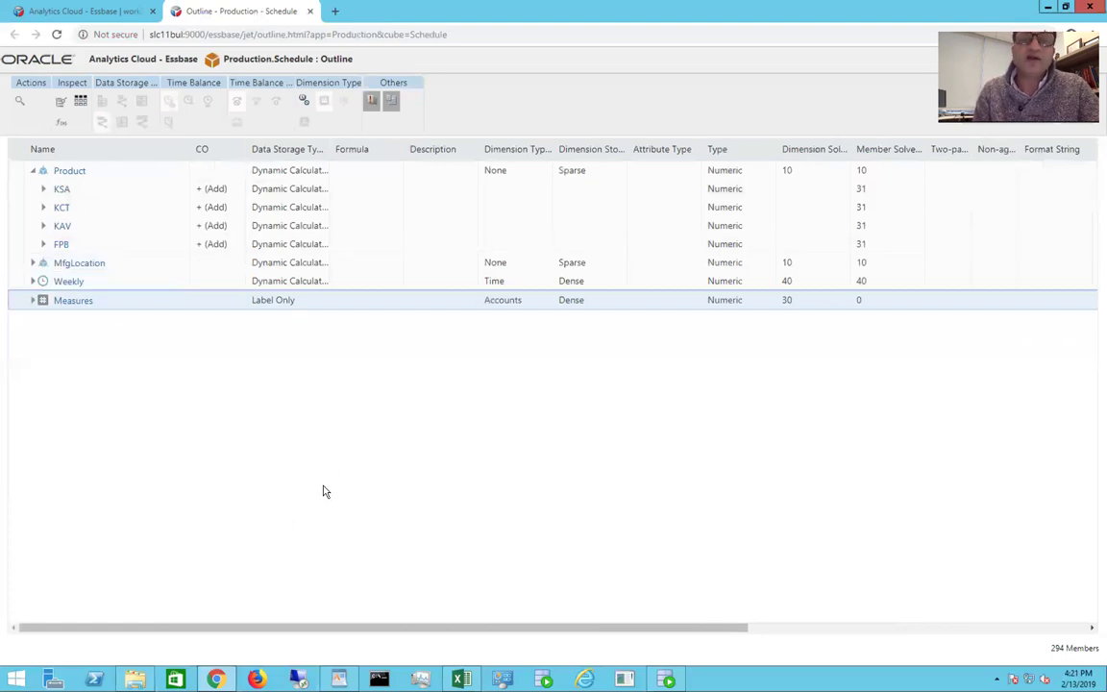
{"action": "left_click", "coordinate": [310, 12]}
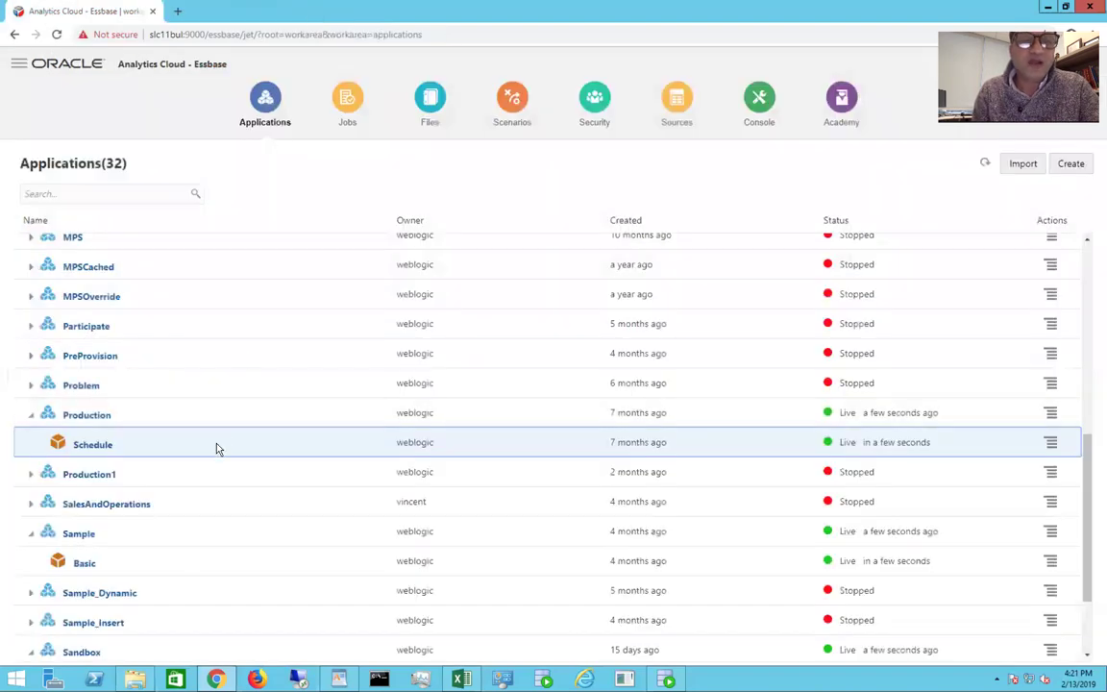
{"action": "left_click", "coordinate": [1052, 444]}
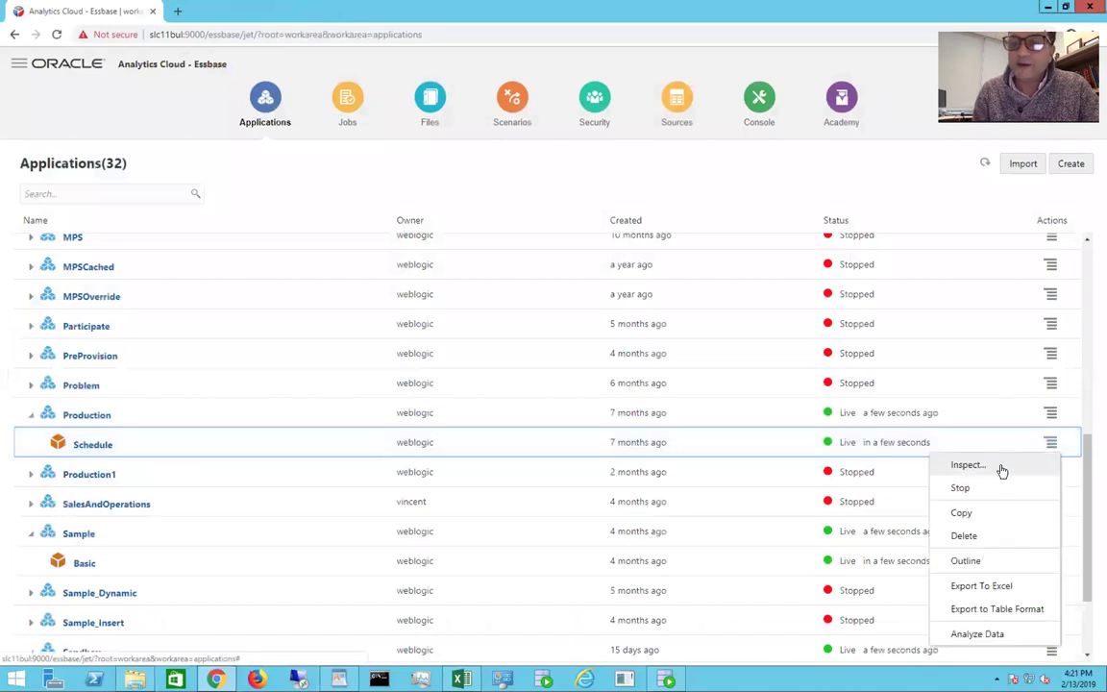
{"action": "left_click", "coordinate": [1001, 468]}
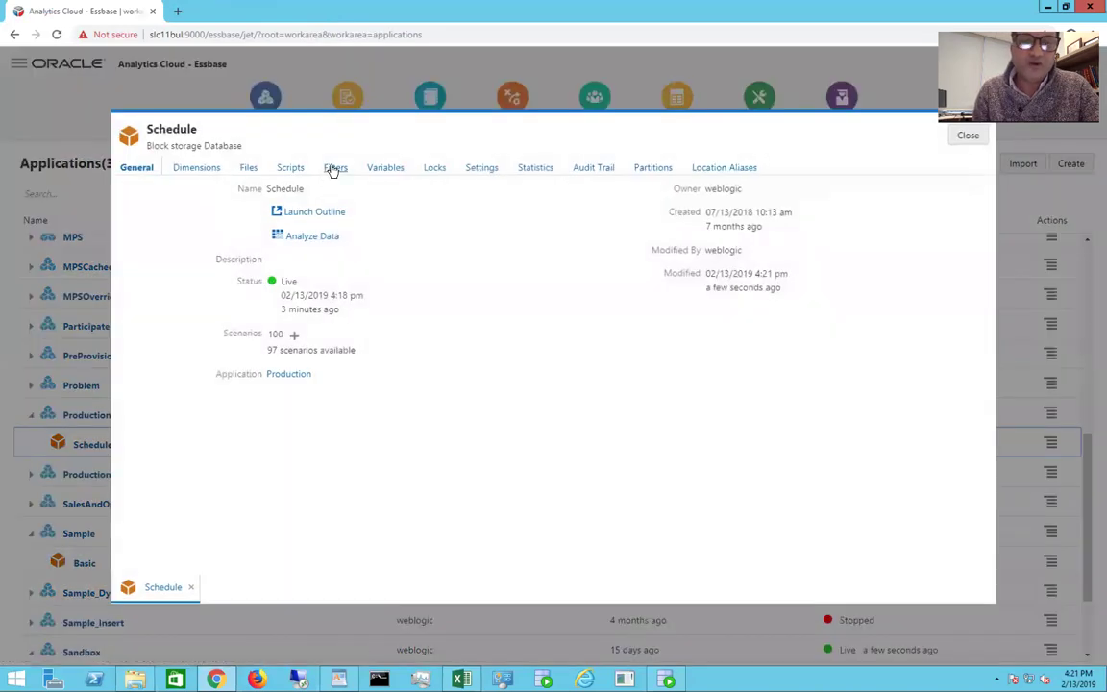
{"action": "left_click", "coordinate": [334, 170]}
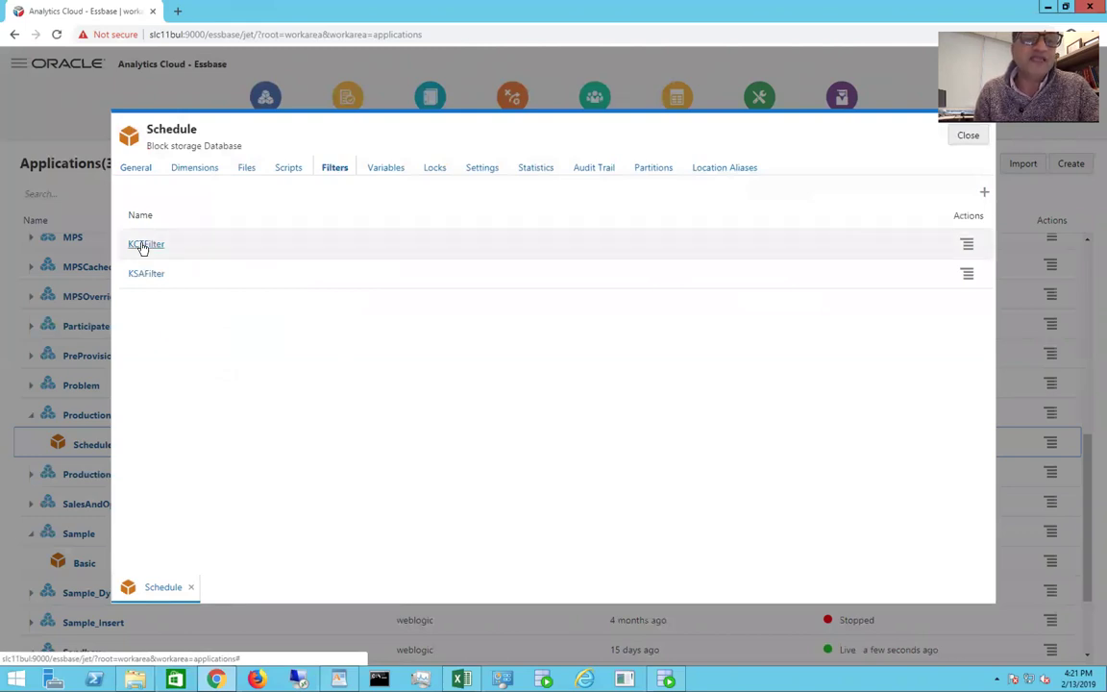
{"action": "left_click", "coordinate": [141, 246]}
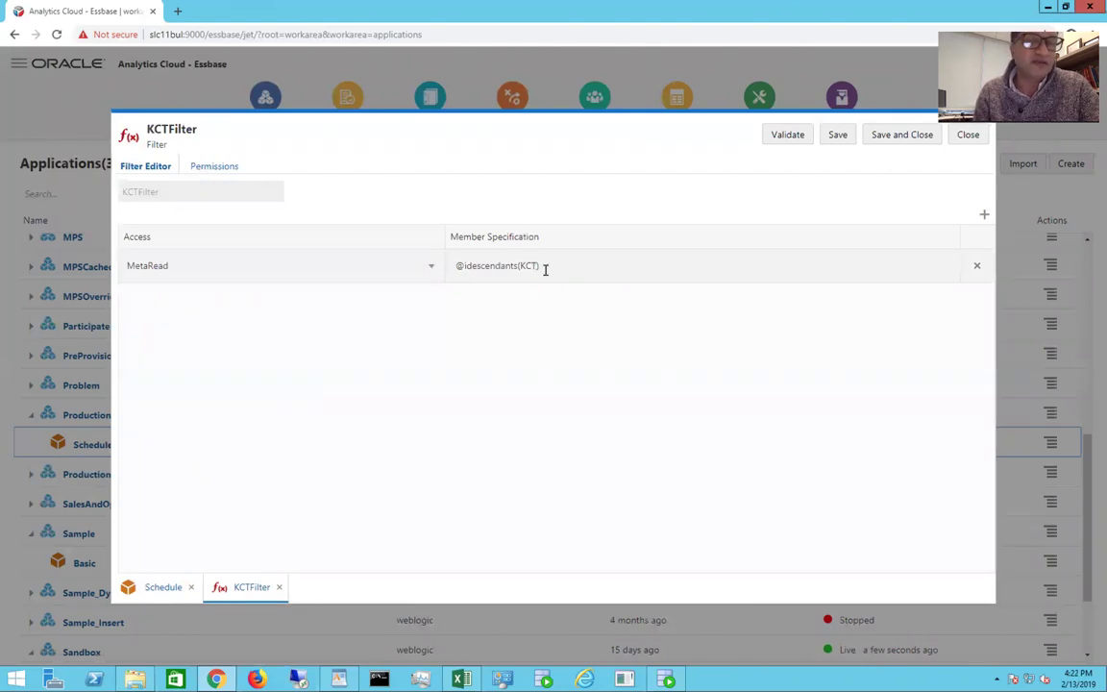
{"action": "left_click", "coordinate": [228, 171]}
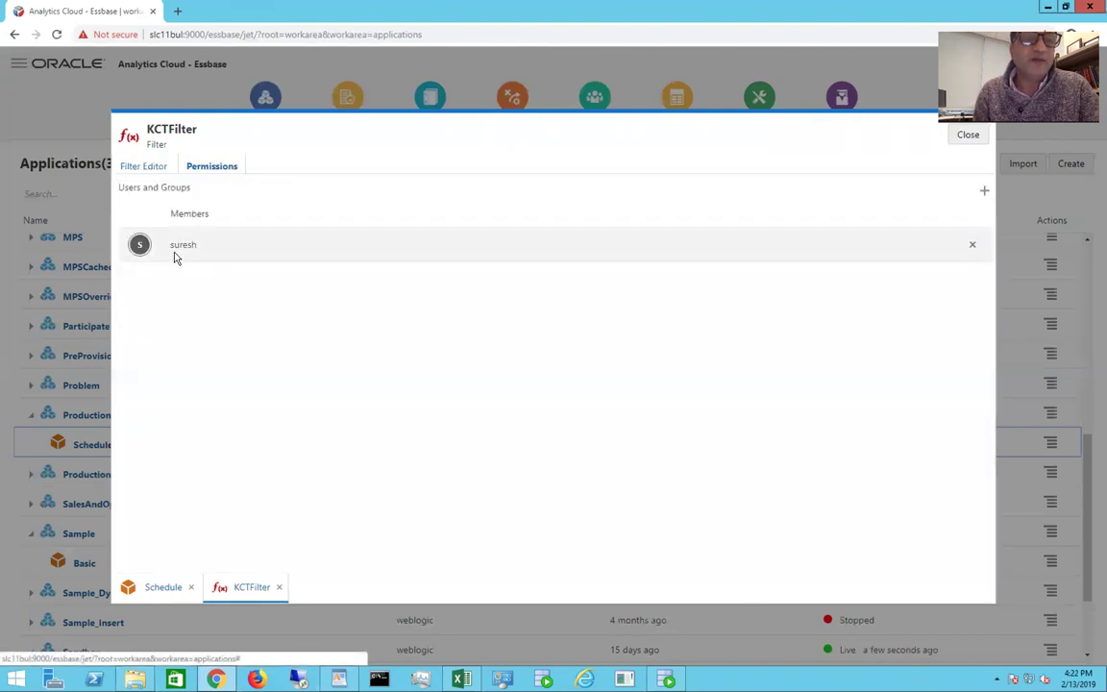
{"action": "left_click", "coordinate": [124, 170]}
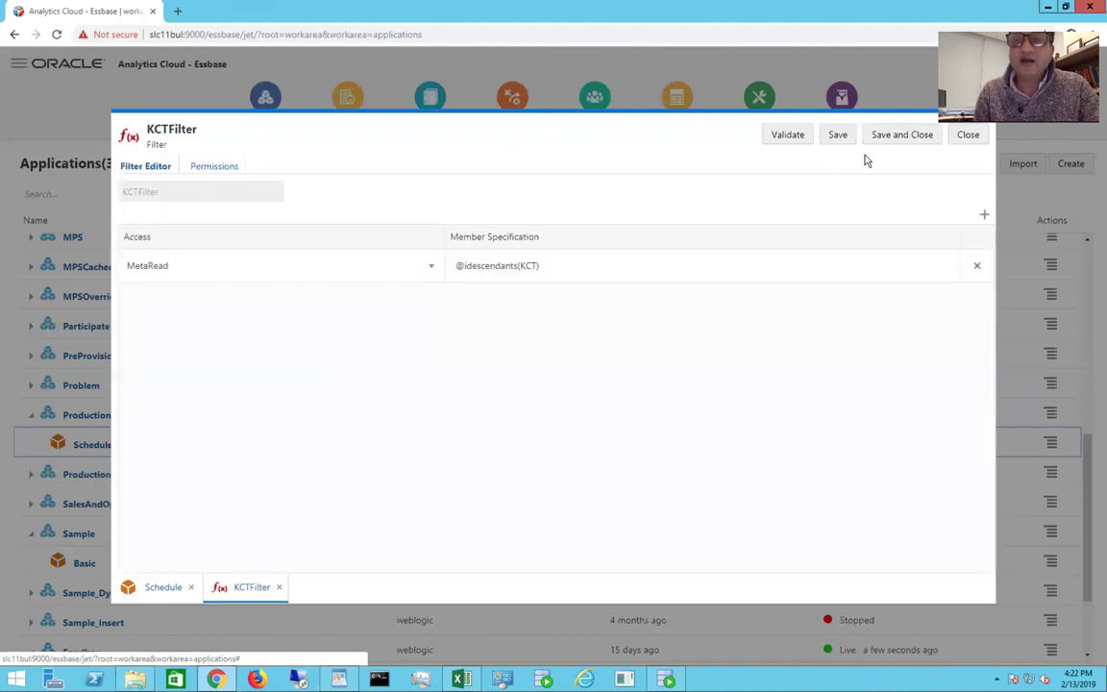
{"action": "left_click", "coordinate": [967, 136]}
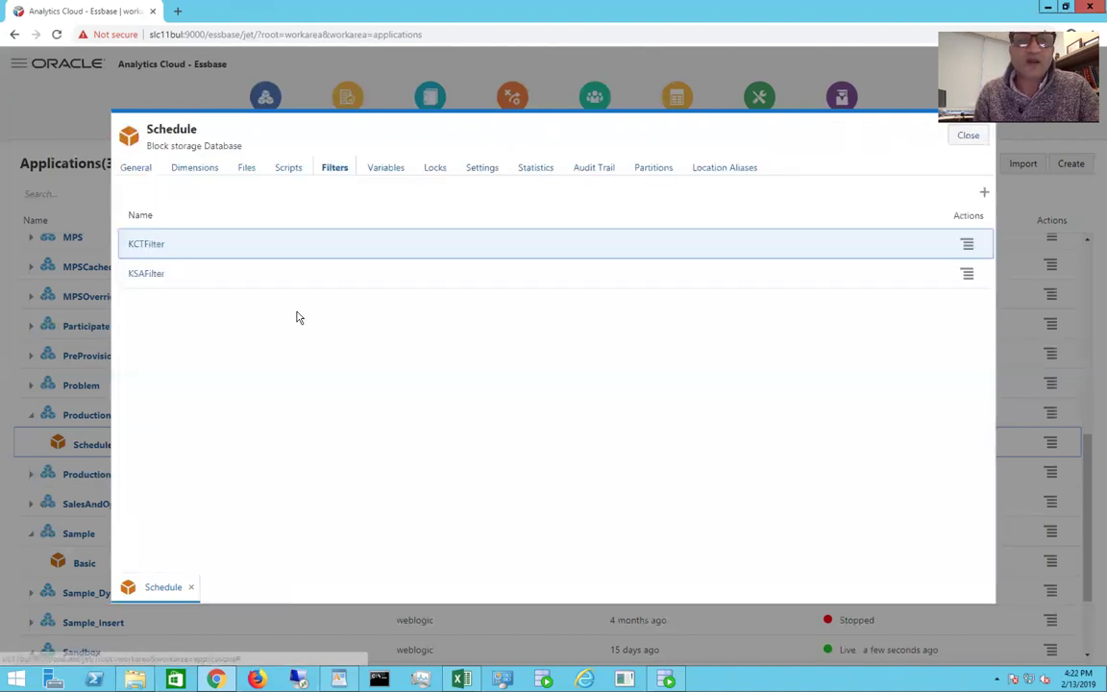
Step: Check KSAFilter's MetaRead rule and single assigned user, then close the Schedule details and select Production
{"action": "left_click", "coordinate": [137, 276]}
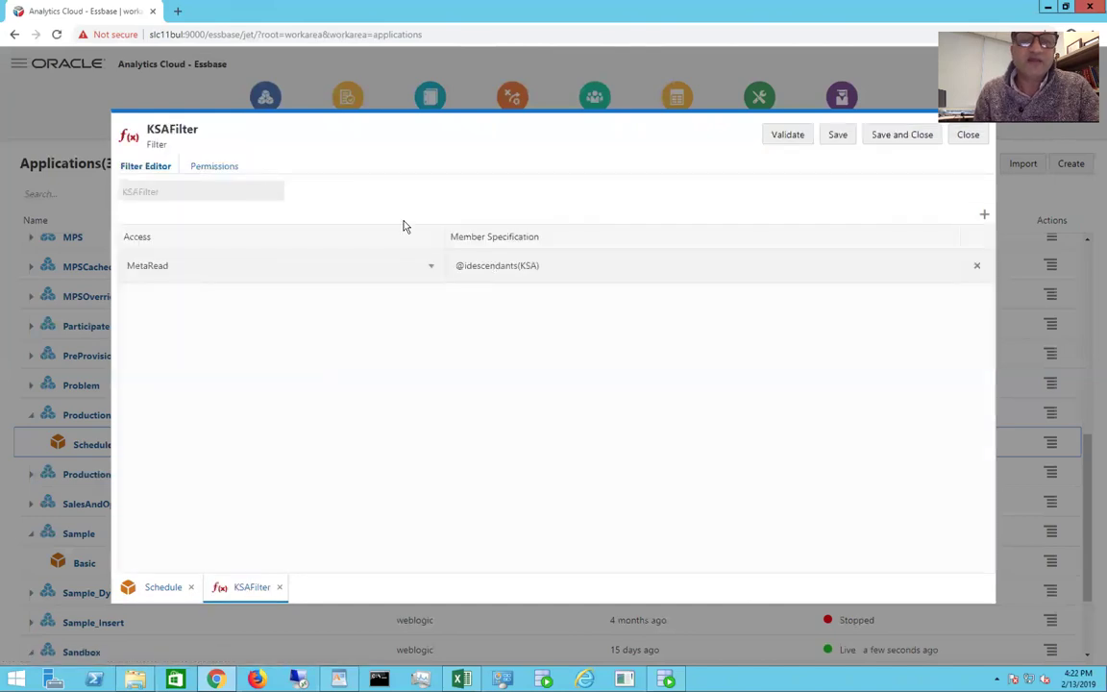
{"action": "left_click", "coordinate": [219, 167]}
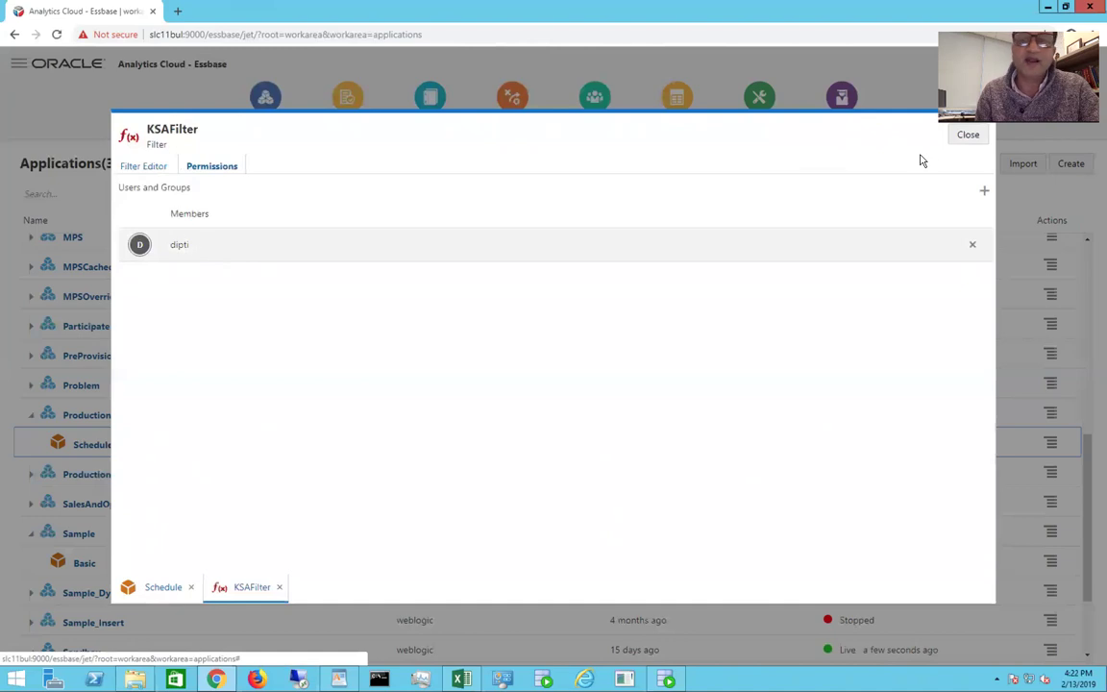
{"action": "left_click", "coordinate": [969, 135]}
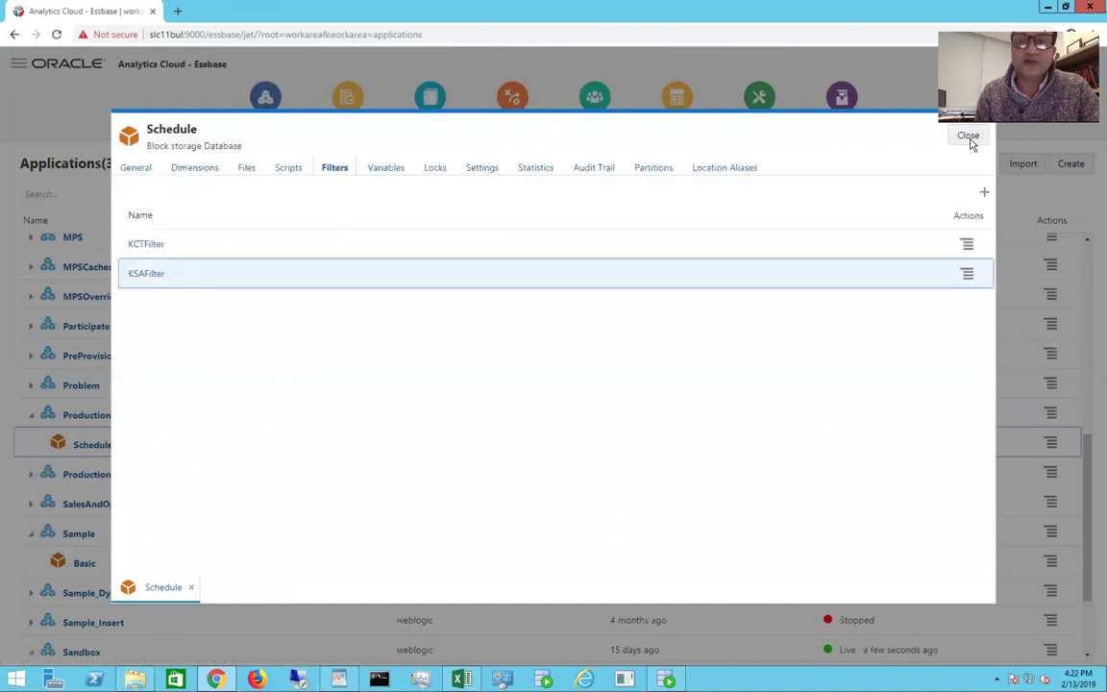
{"action": "left_click", "coordinate": [969, 137]}
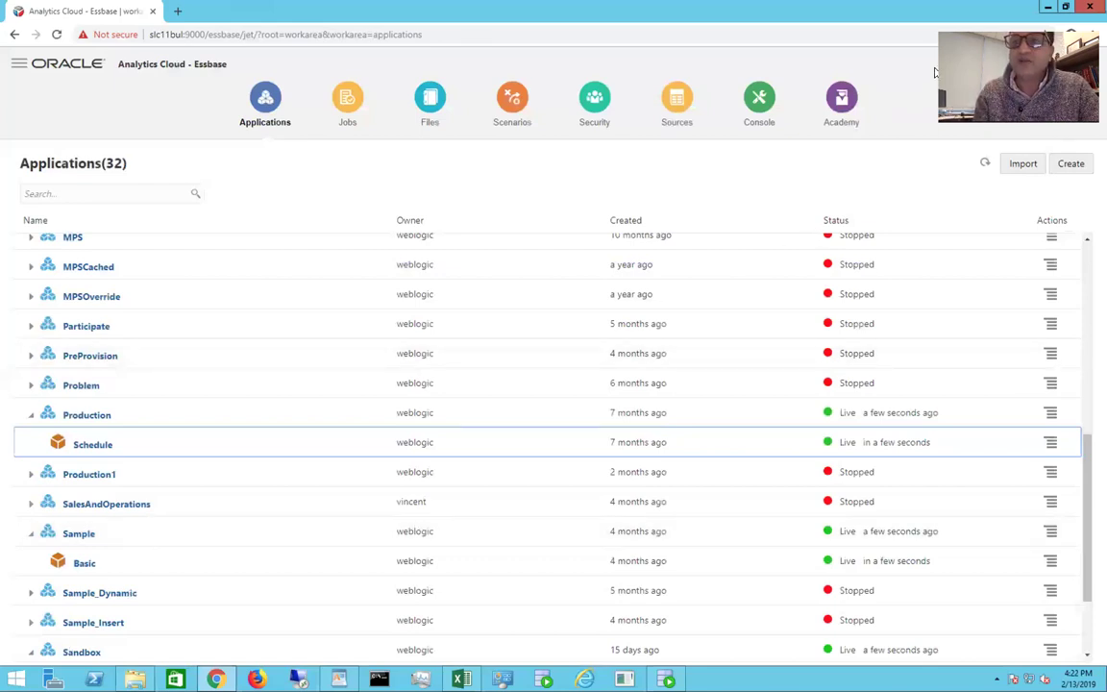
{"action": "left_click", "coordinate": [469, 415]}
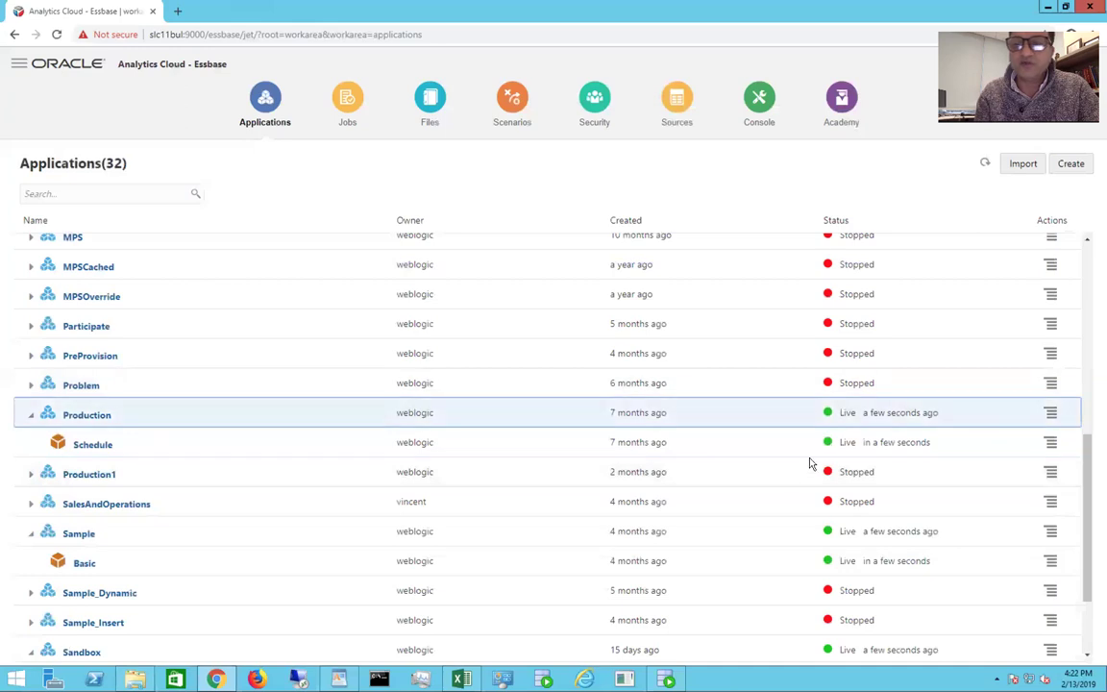
{"action": "left_click", "coordinate": [1049, 413]}
{"action": "left_click", "coordinate": [1021, 436]}
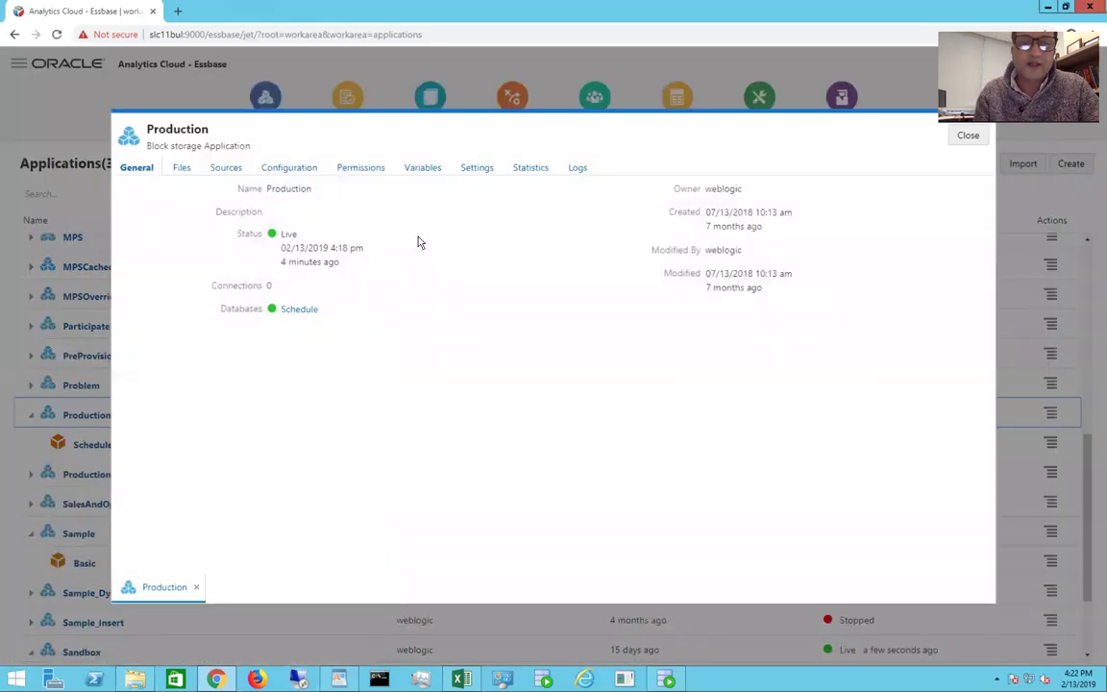
{"action": "left_click", "coordinate": [360, 168]}
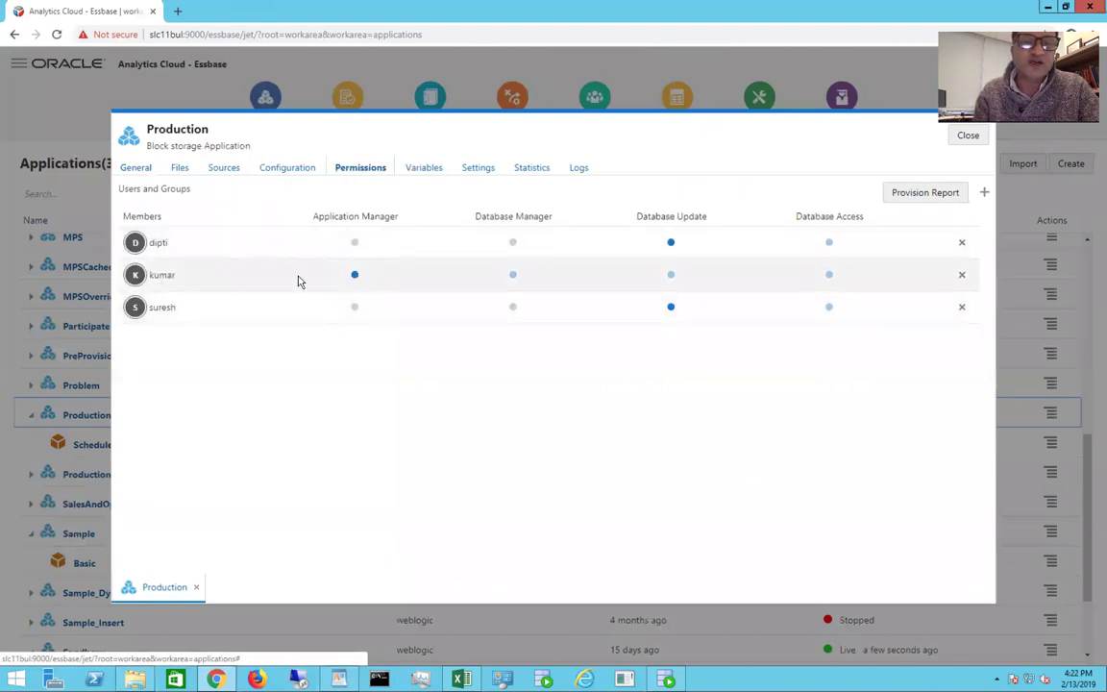
{"action": "left_click", "coordinate": [669, 307]}
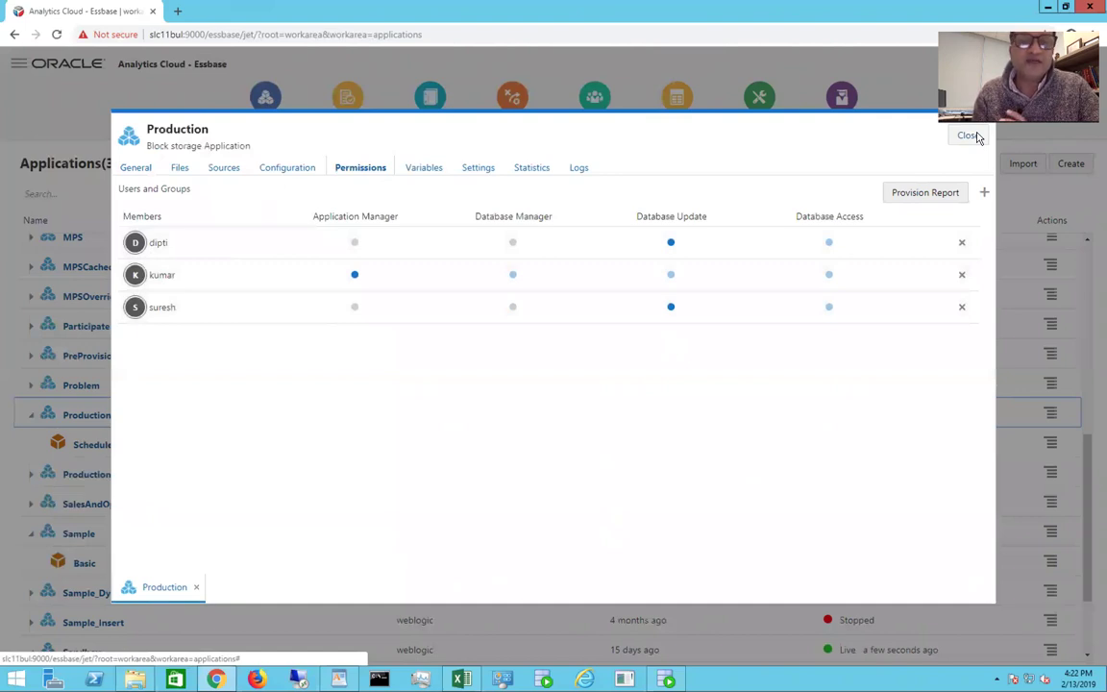
{"action": "left_click", "coordinate": [971, 136]}
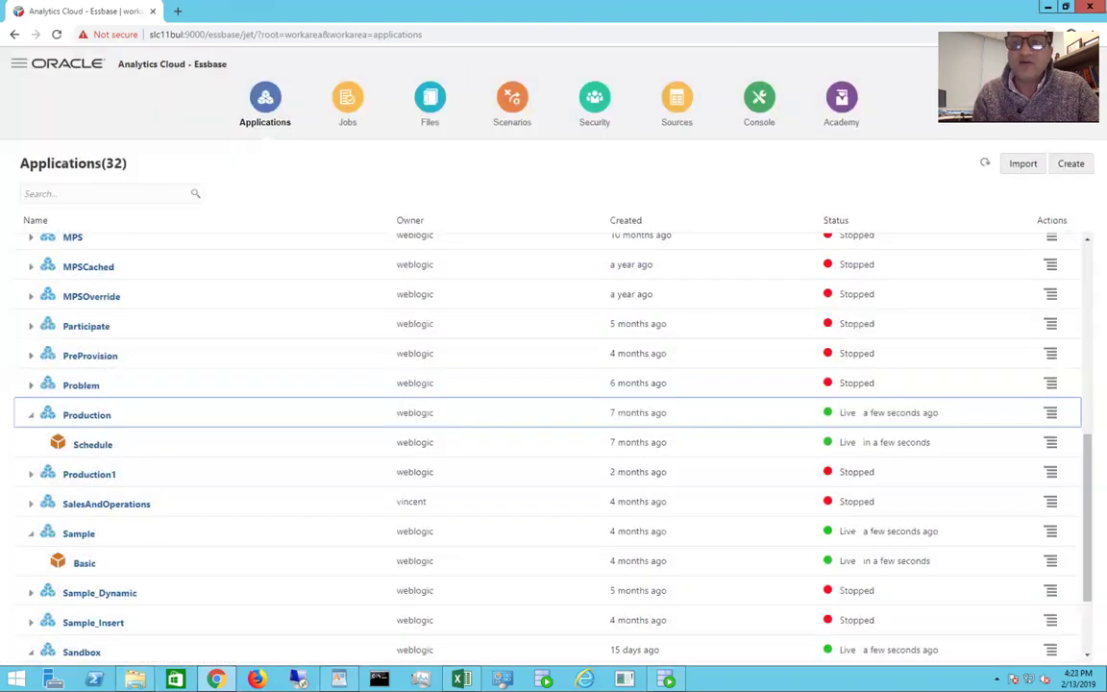
Step: Check the four In Progress scenarios in the Scenarios list, then sign out of Essbase
{"action": "left_click", "coordinate": [513, 101]}
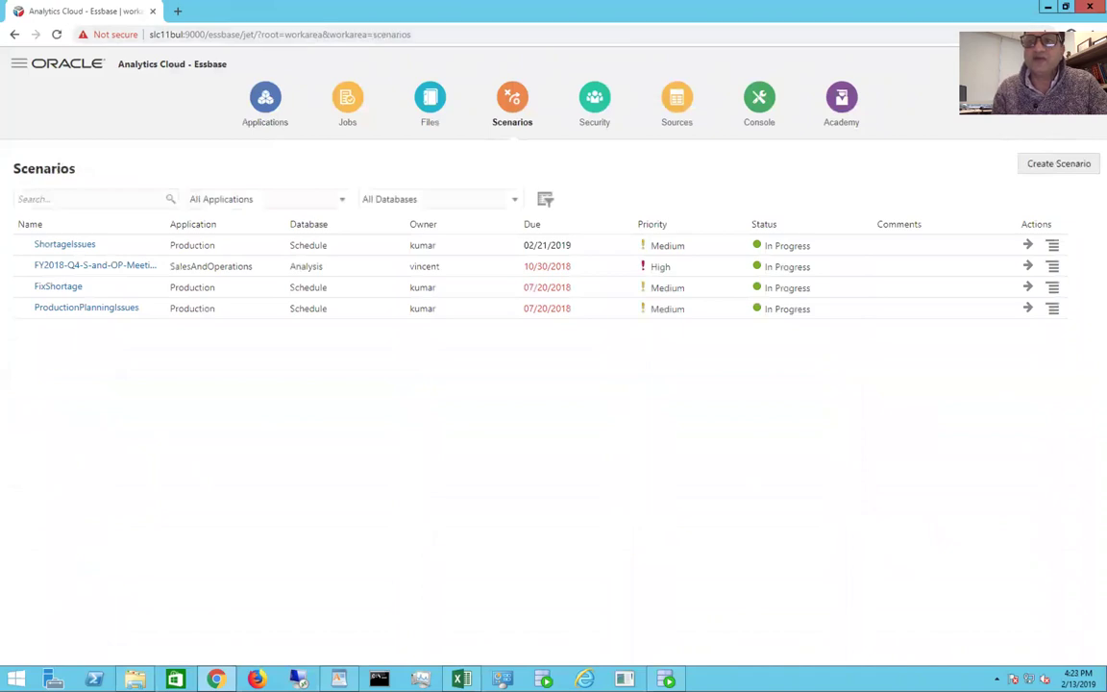
{"action": "left_click", "coordinate": [1058, 63]}
{"action": "left_click", "coordinate": [1000, 201]}
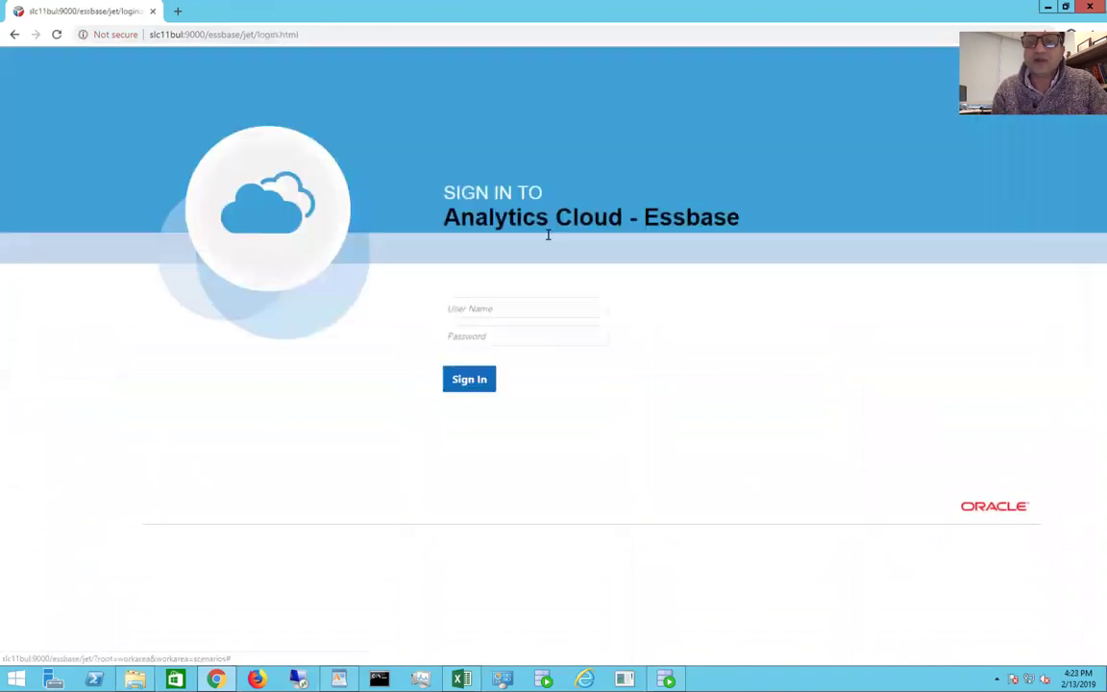
Step: Attempt to sign in with the owner's user name and password
{"action": "left_click", "coordinate": [462, 311]}
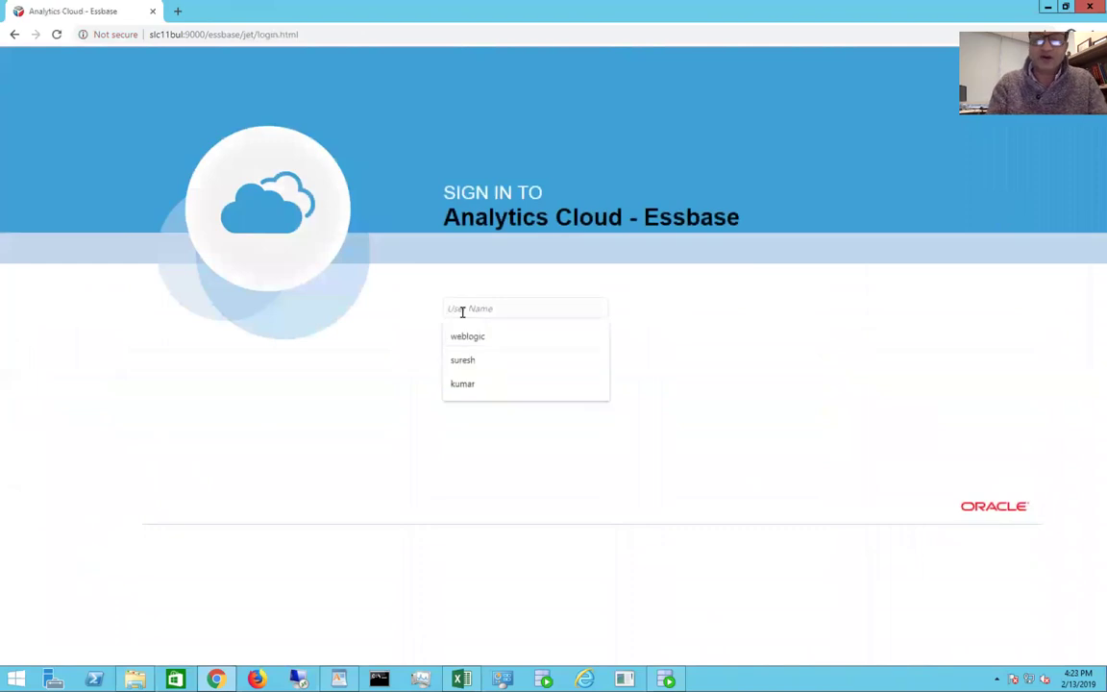
{"action": "type", "text": "kumar"}
{"action": "key", "text": "Tab"}
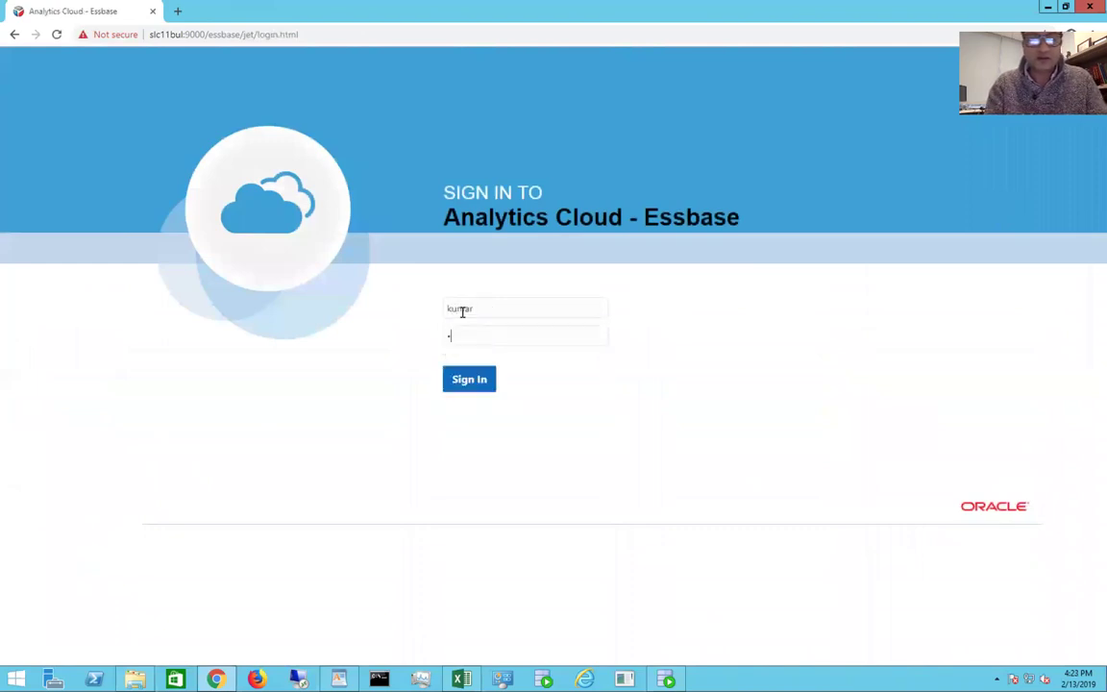
{"action": "key", "text": "Return"}
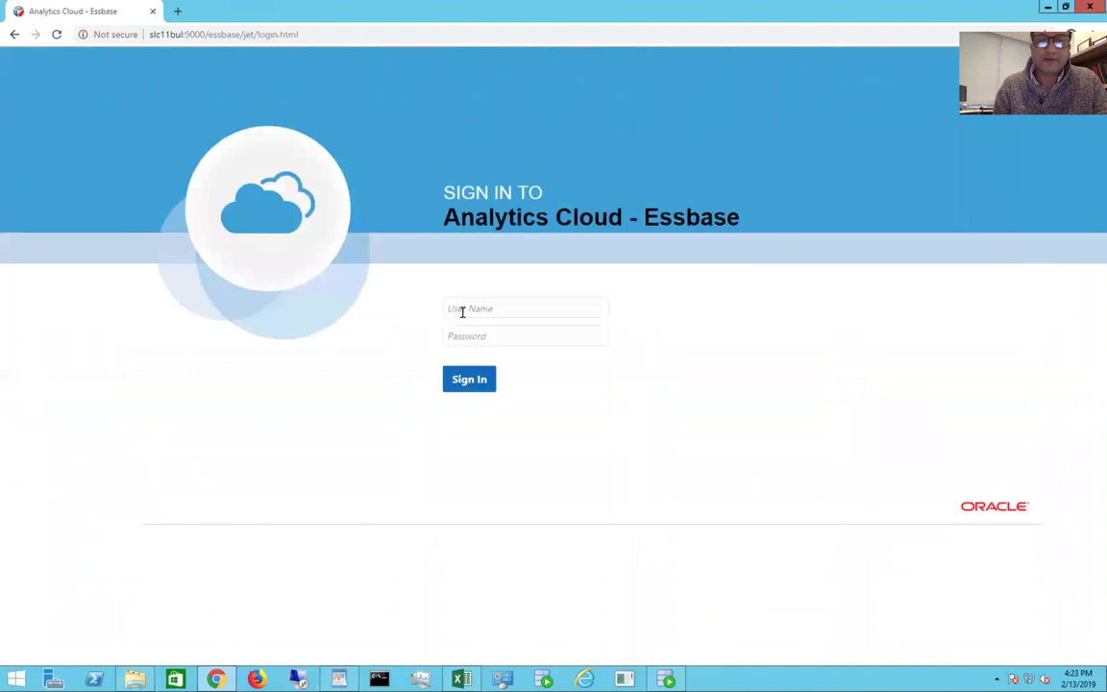
{"action": "left_click", "coordinate": [468, 307]}
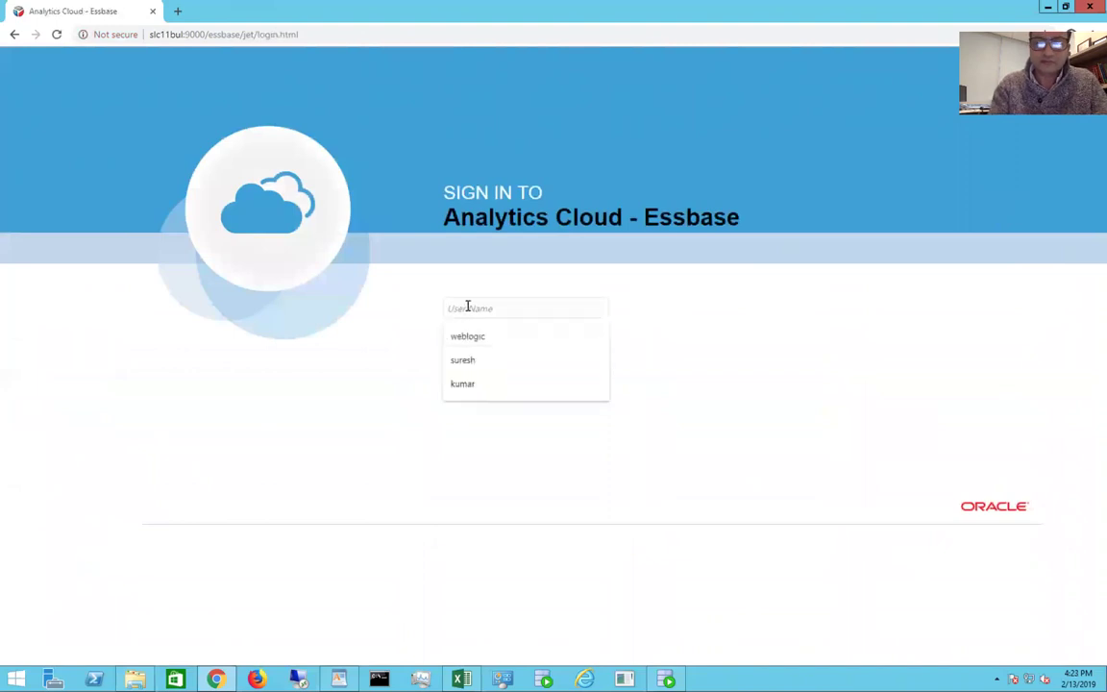
{"action": "type", "text": "kumar"}
{"action": "key", "text": "Tab"}
{"action": "type", "text": "*******"}
{"action": "left_click", "coordinate": [468, 379]}
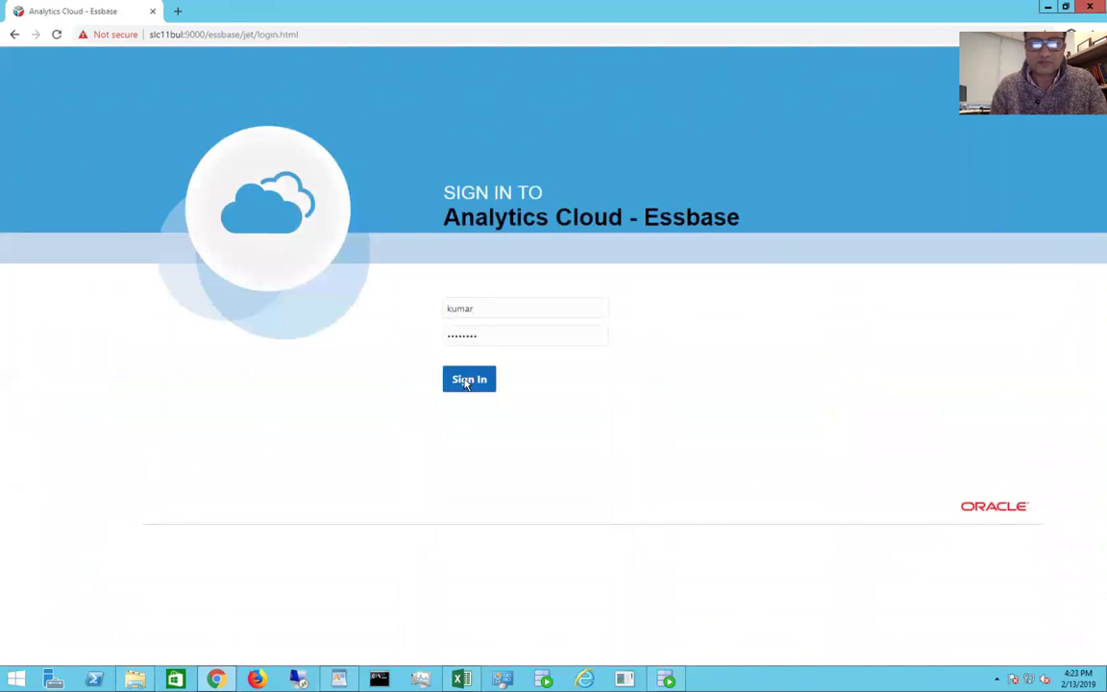
Step: Retry the owner's sign-in, then try the administrator account instead
{"action": "left_click", "coordinate": [508, 309]}
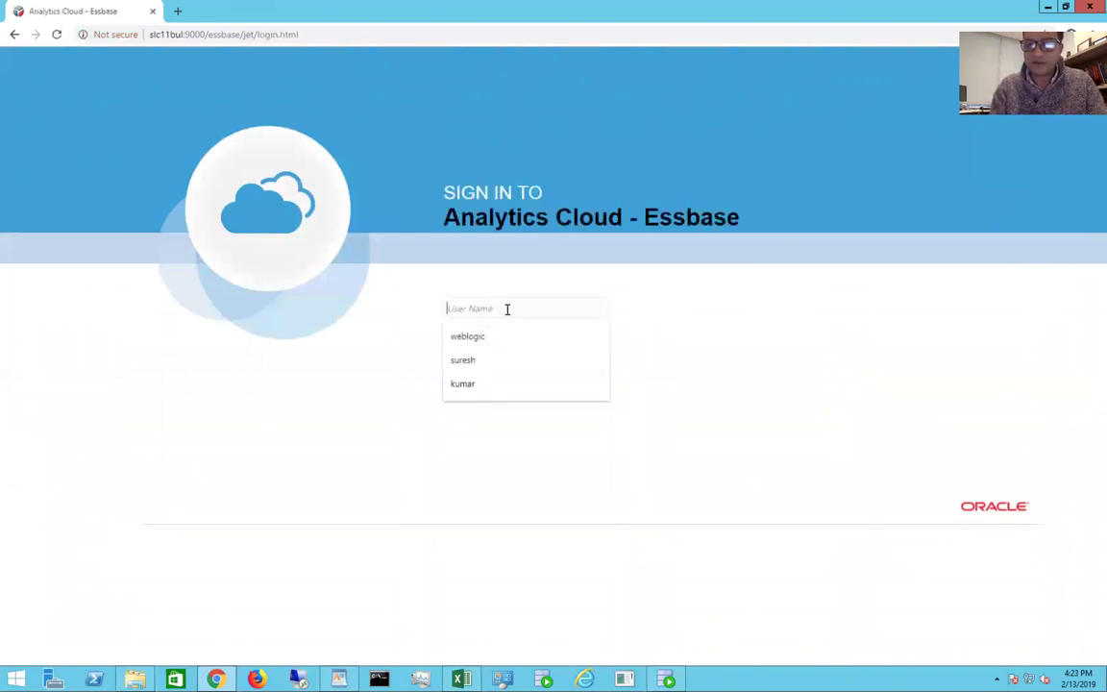
{"action": "type", "text": "kumar"}
{"action": "left_click", "coordinate": [372, 356]}
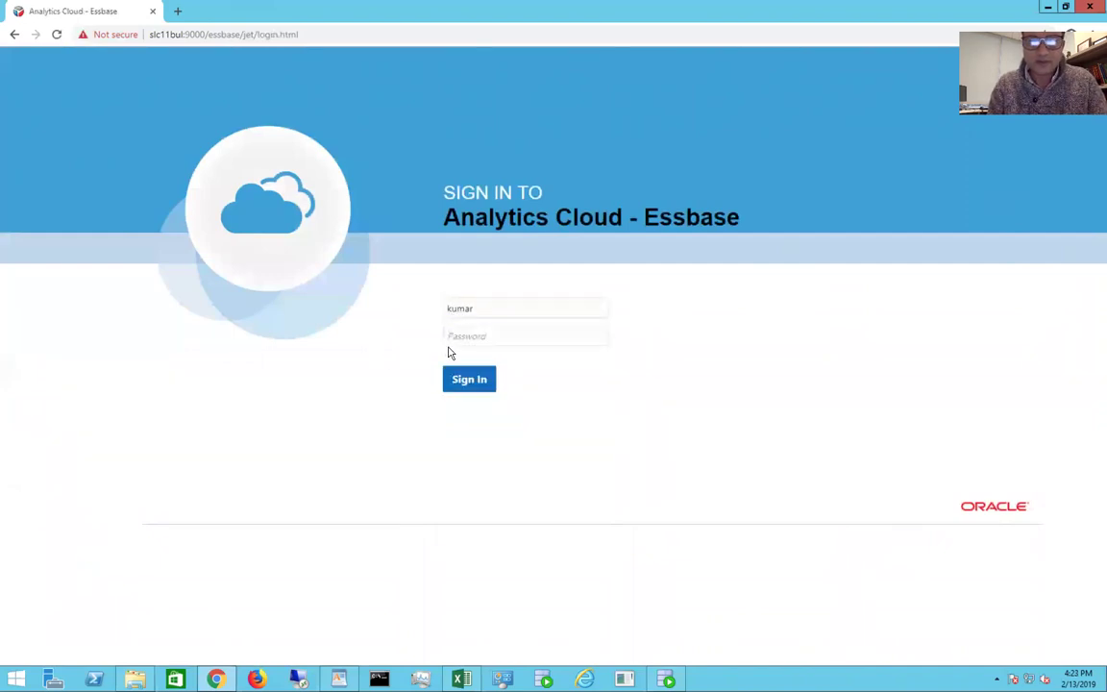
{"action": "left_click", "coordinate": [459, 337]}
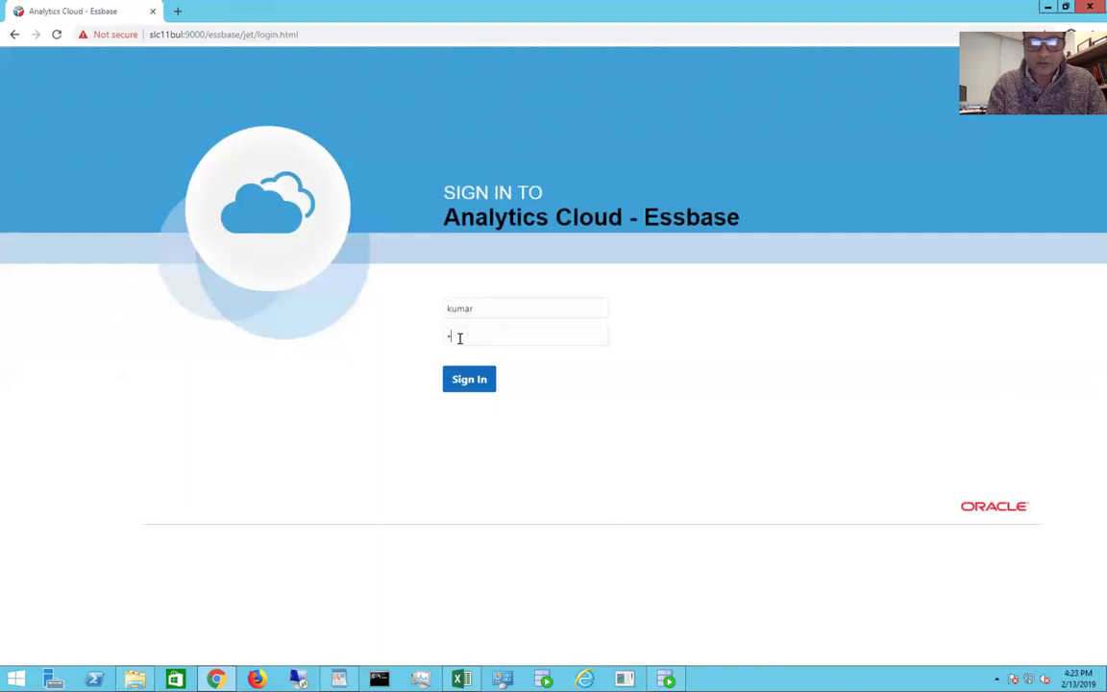
{"action": "key", "text": "Return"}
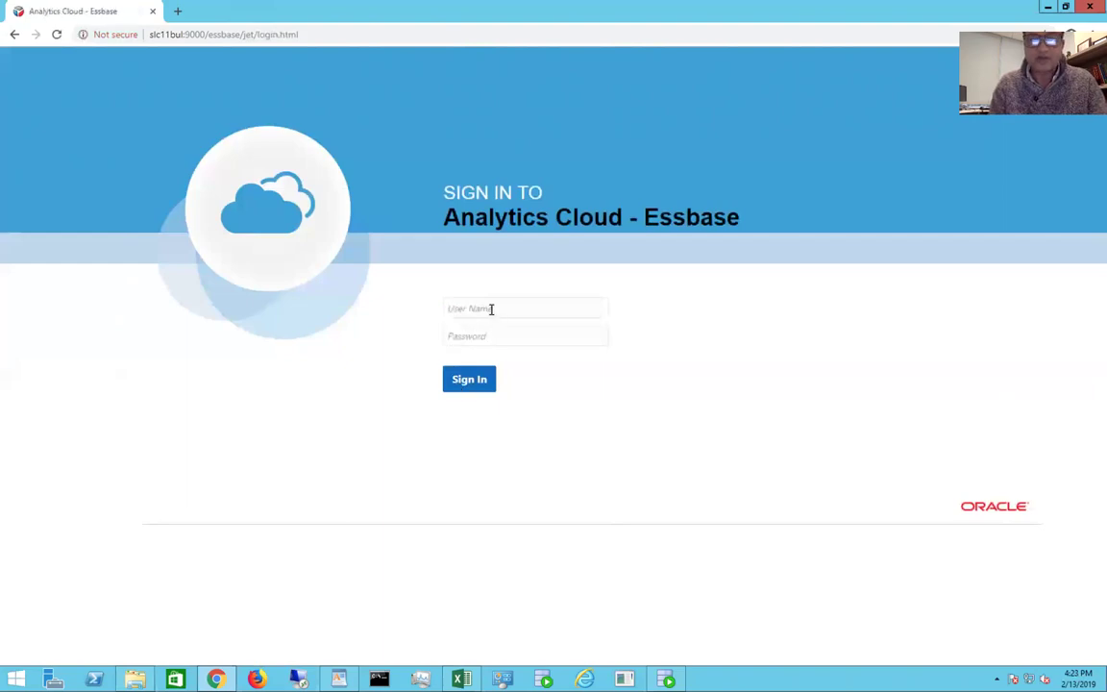
{"action": "left_click", "coordinate": [491, 308]}
{"action": "type", "text": "weblogic"}
{"action": "key", "text": "Tab"}
{"action": "type", "text": "w"}
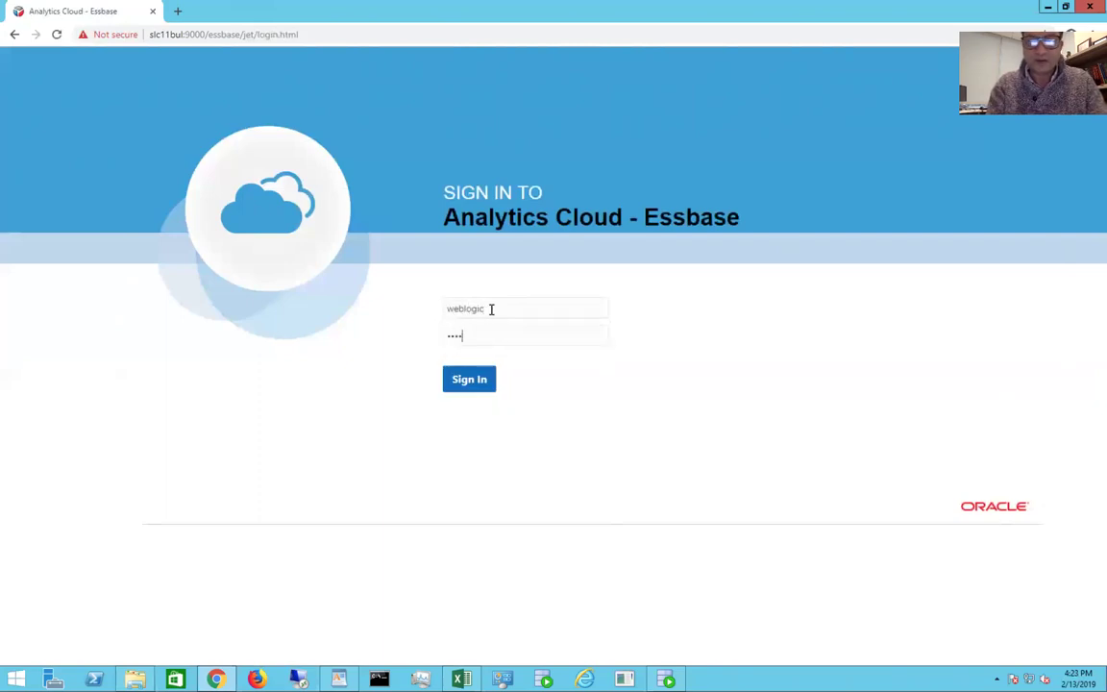
{"action": "key", "text": "Return"}
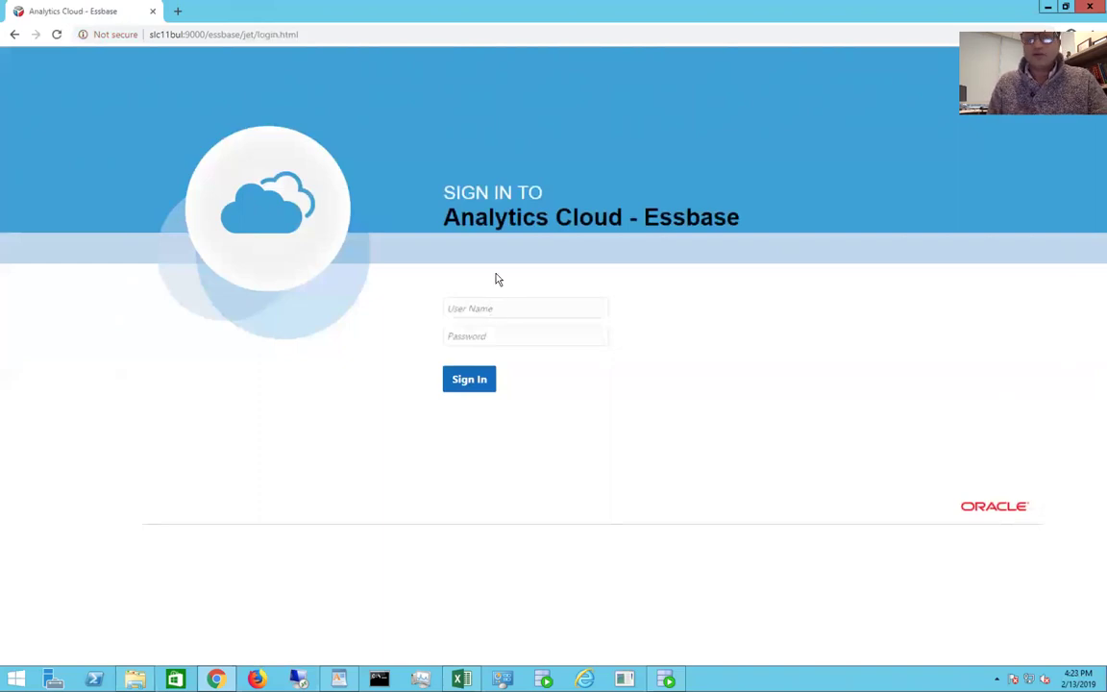
Step: Sign in with the owner's user name, reaching the Production and Sample applications list
{"action": "left_click", "coordinate": [482, 307]}
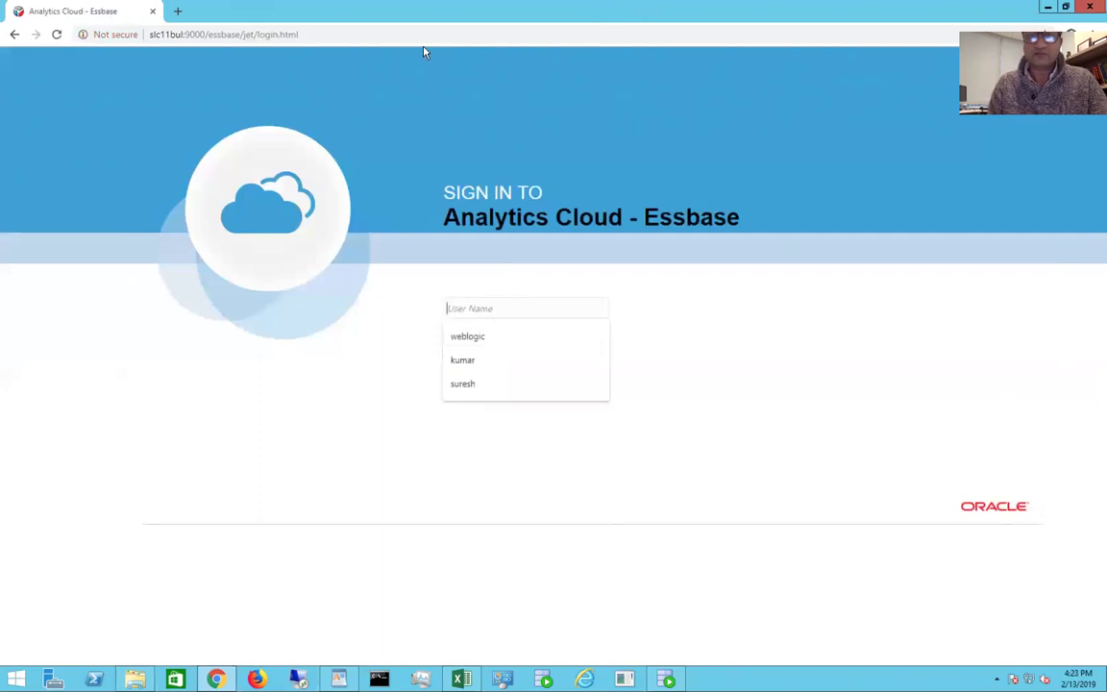
{"action": "mouse_move", "coordinate": [642, 29]}
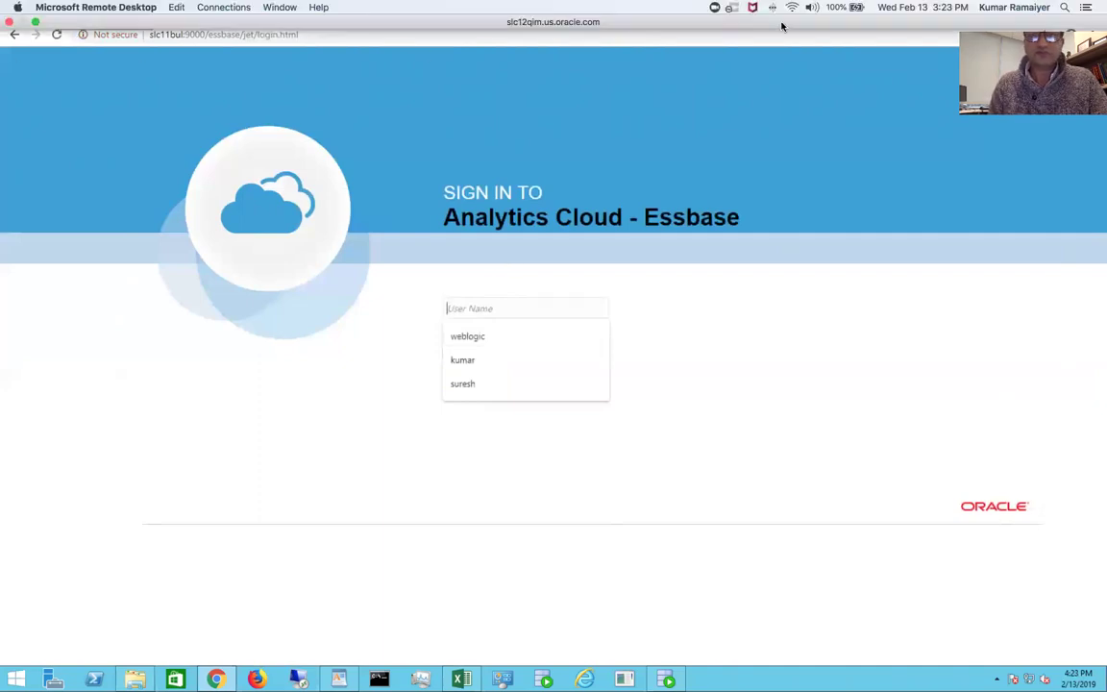
{"action": "left_click", "coordinate": [782, 108]}
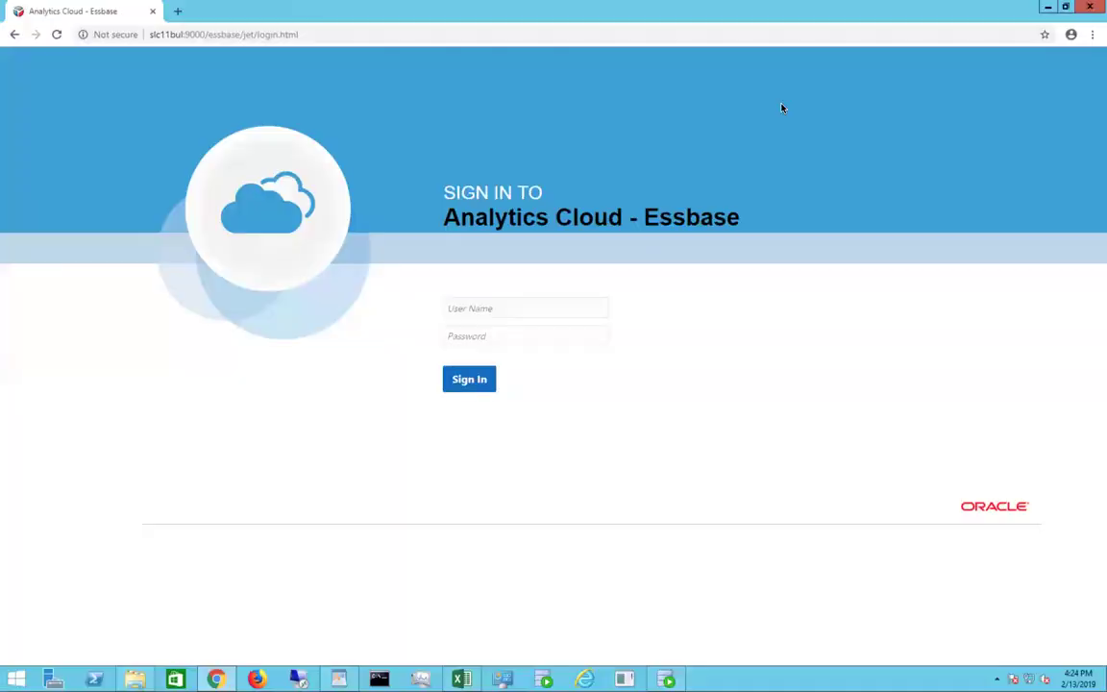
{"action": "left_click", "coordinate": [466, 309]}
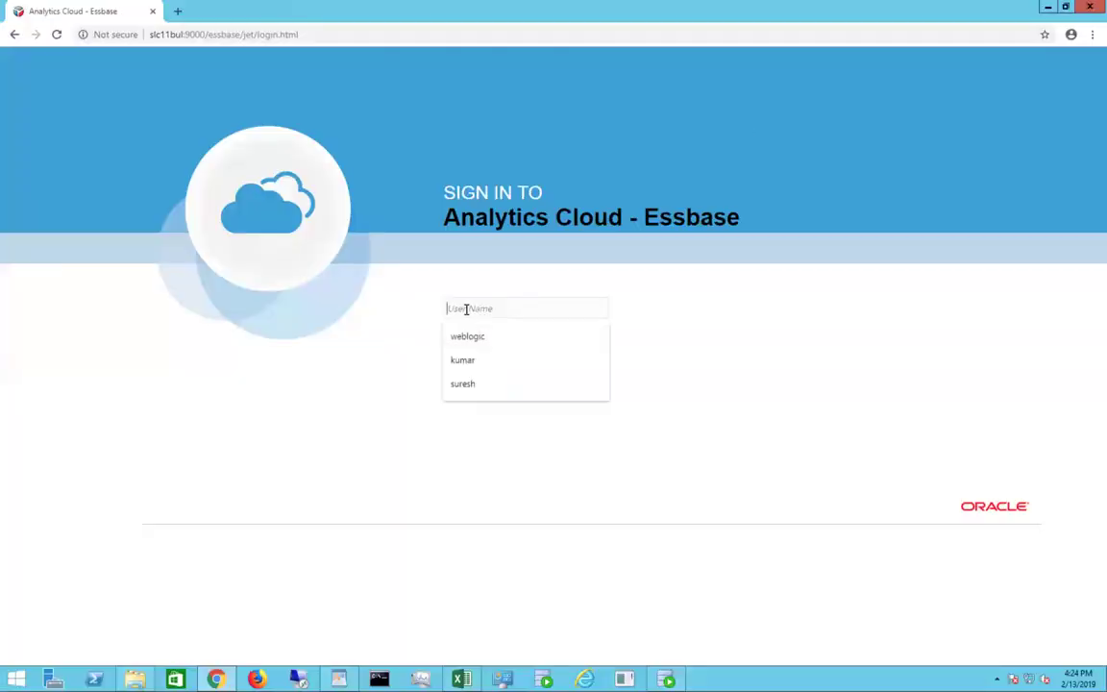
{"action": "type", "text": "kumar"}
{"action": "key", "text": "Tab"}
{"action": "key", "text": "Return"}
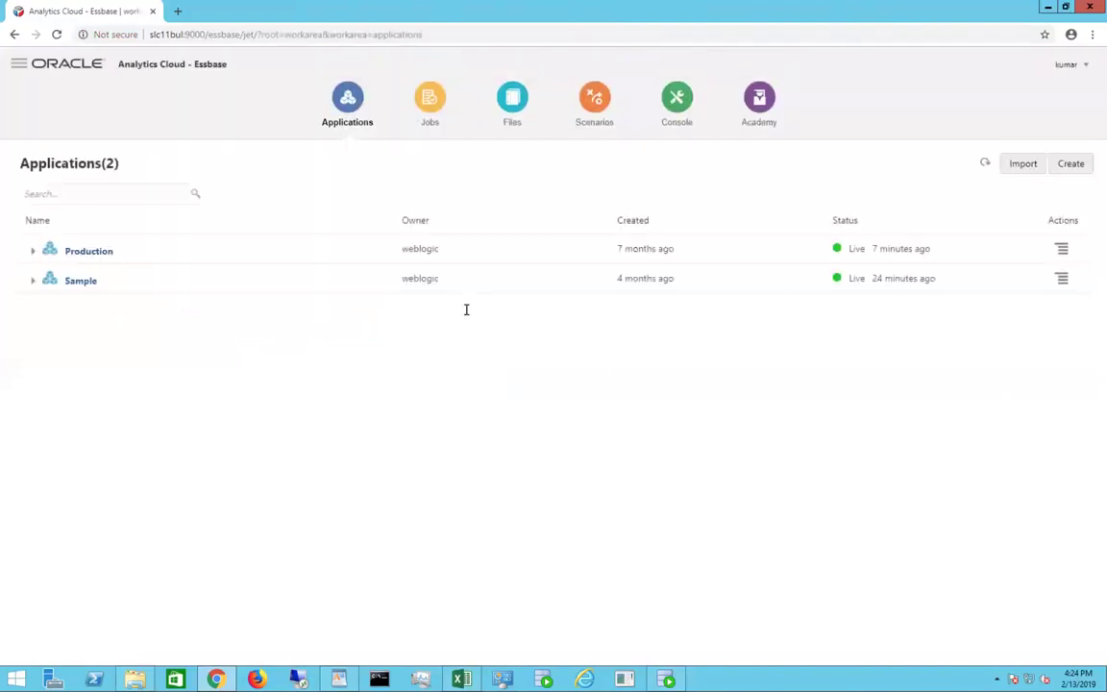
Step: Review the ShortageIssues scenario's general information and comments without changing anything
{"action": "left_click", "coordinate": [595, 99]}
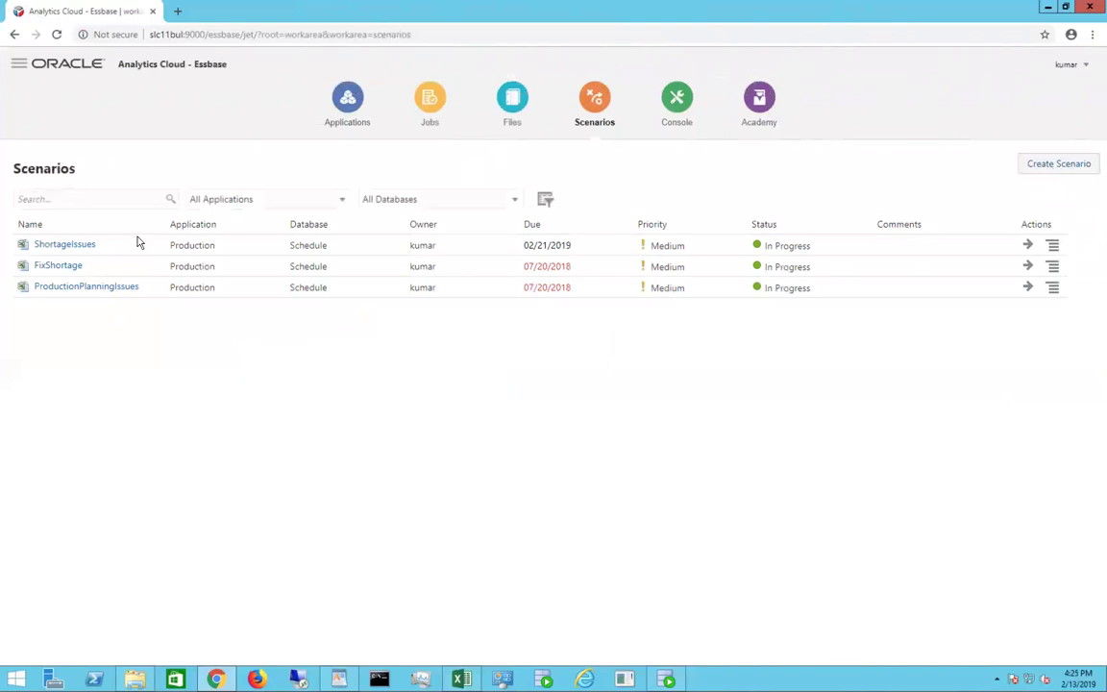
{"action": "left_click", "coordinate": [76, 248]}
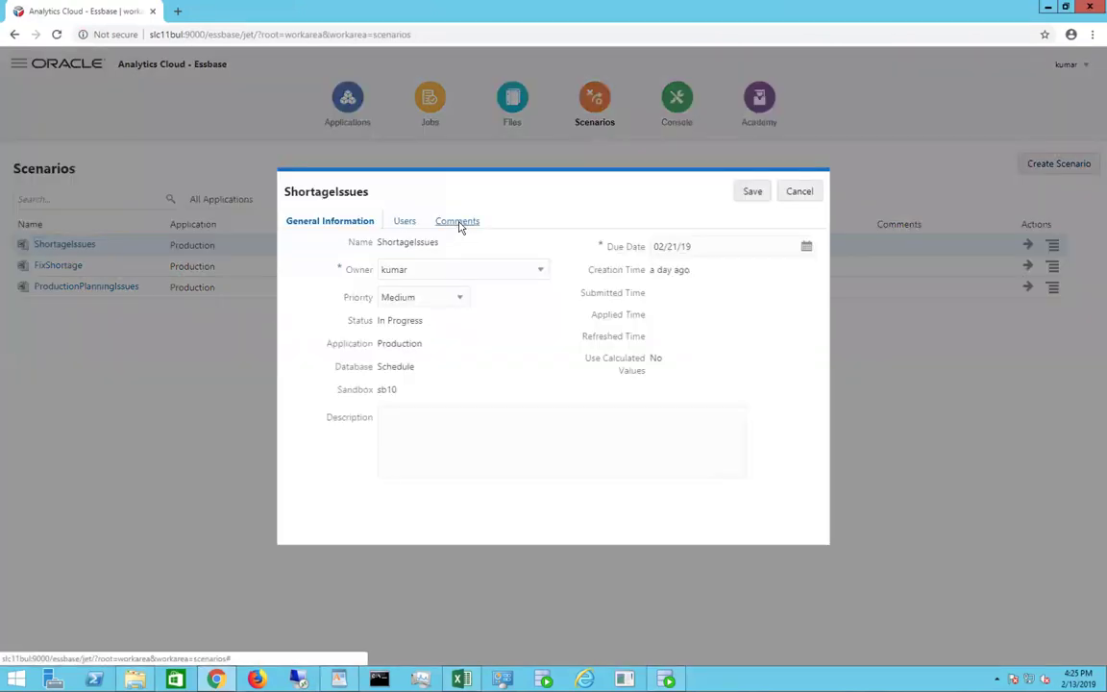
{"action": "left_click", "coordinate": [458, 223]}
{"action": "left_click", "coordinate": [290, 223]}
{"action": "left_click", "coordinate": [798, 193]}
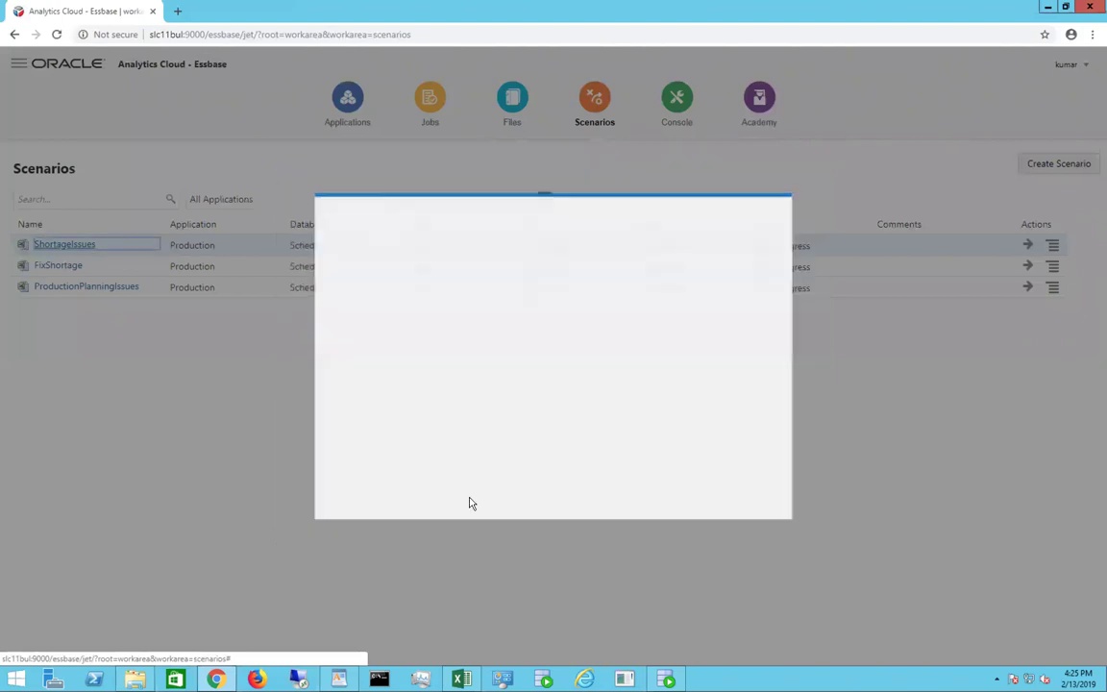
Step: Copy the three lines of shortage notes from WordPad and return to Essbase
{"action": "key", "text": "alt+Tab"}
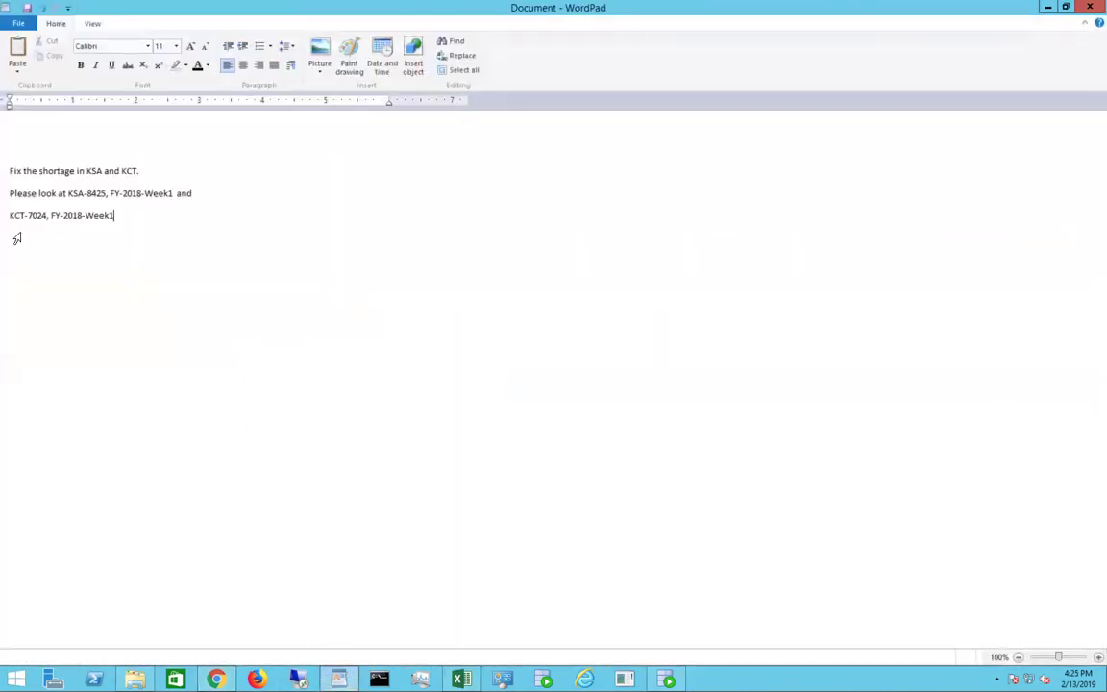
{"action": "left_click", "coordinate": [8, 170]}
{"action": "left_click", "coordinate": [129, 236], "text": "shift"}
{"action": "key", "text": "ctrl+c"}
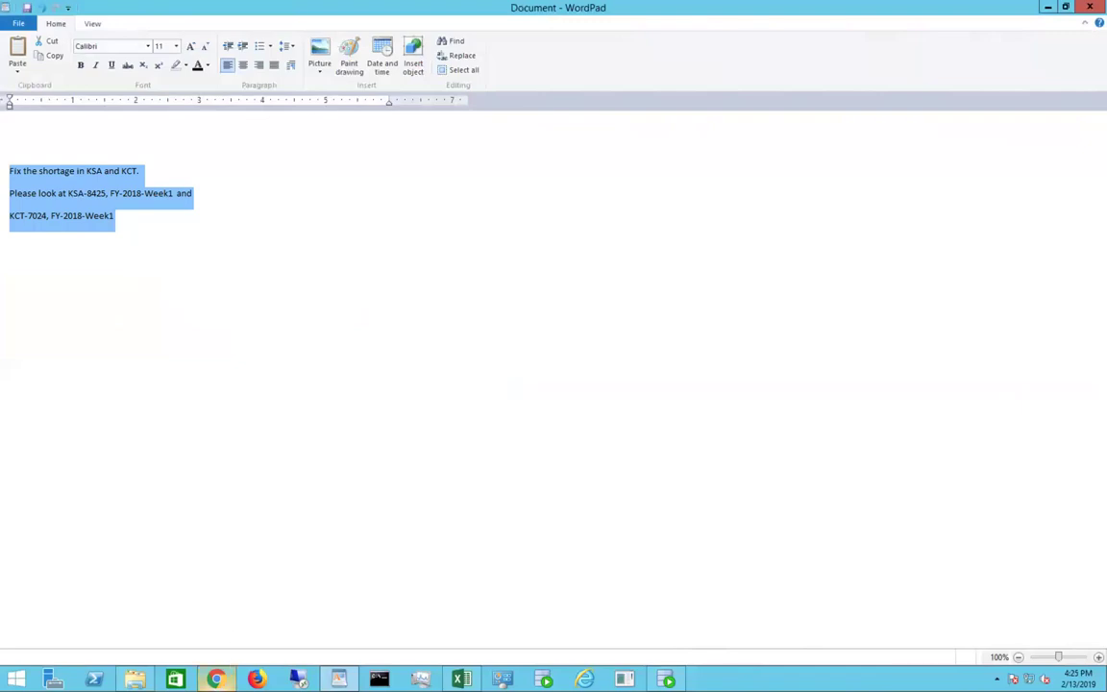
{"action": "left_click", "coordinate": [215, 680]}
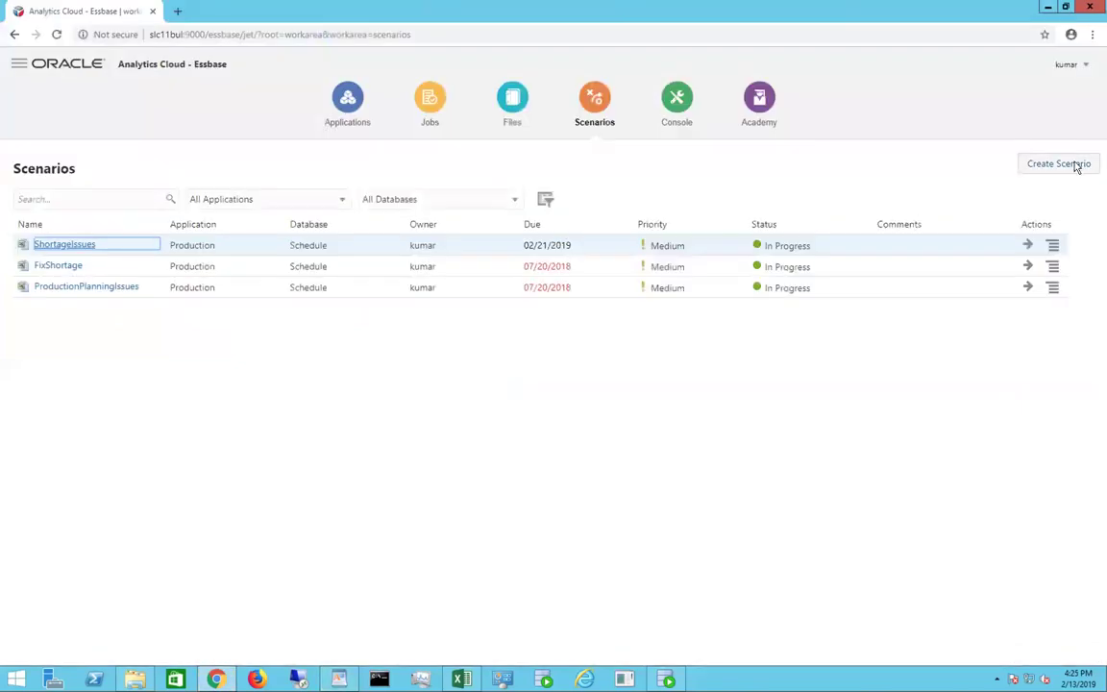
Step: Create a scenario named ShortageProblems due 02/21/19, pasting the KSA/KCT shortage notes as description
{"action": "left_click", "coordinate": [1078, 164]}
{"action": "left_click", "coordinate": [412, 245]}
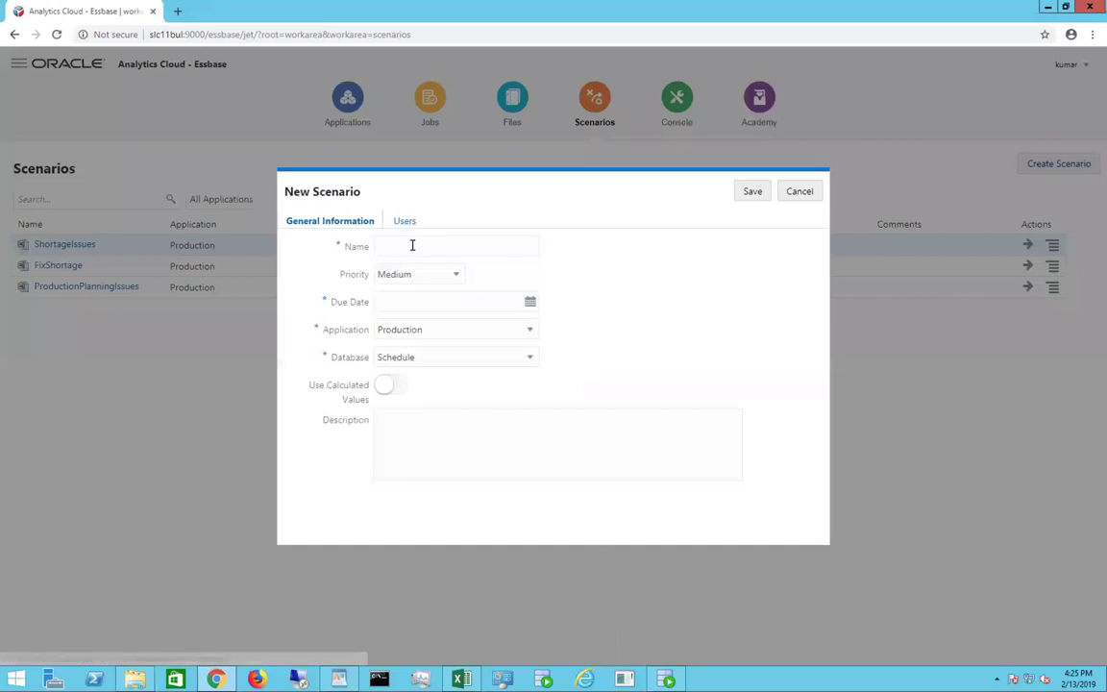
{"action": "type", "text": "S"}
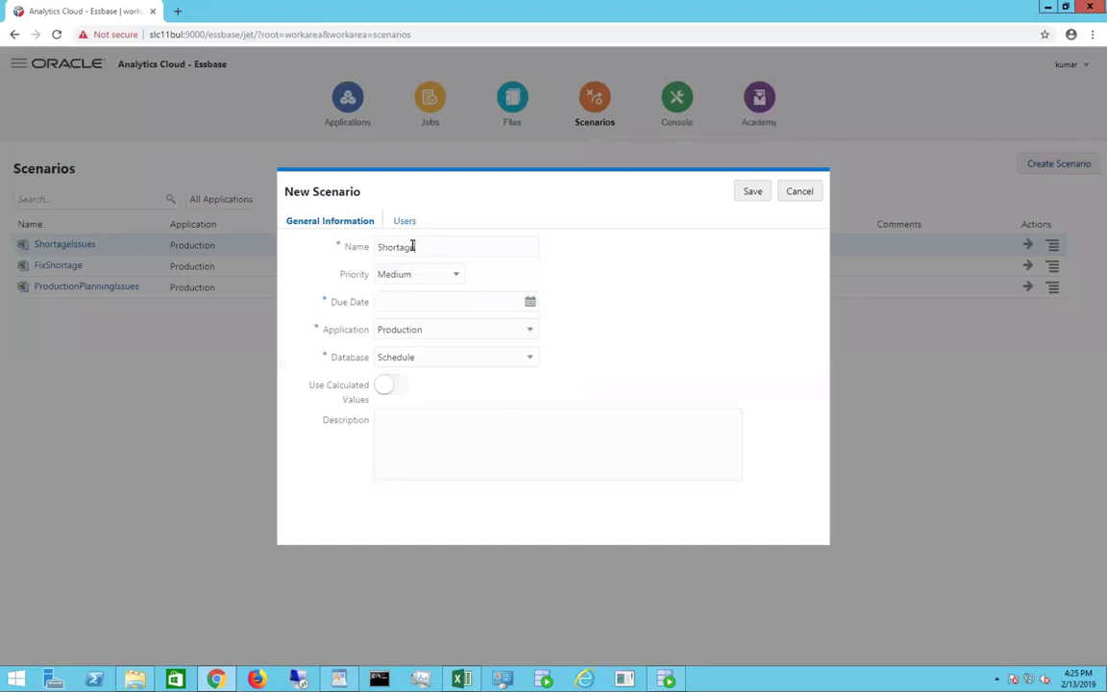
{"action": "type", "text": "hortageProblems"}
{"action": "left_click", "coordinate": [529, 303]}
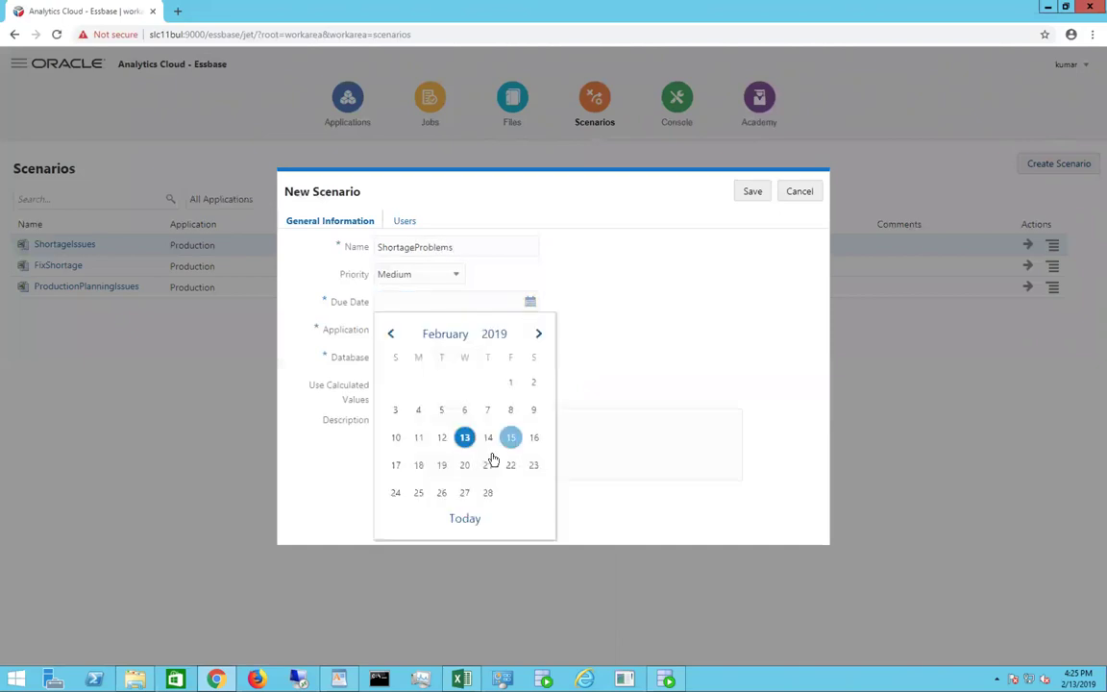
{"action": "left_click", "coordinate": [487, 464]}
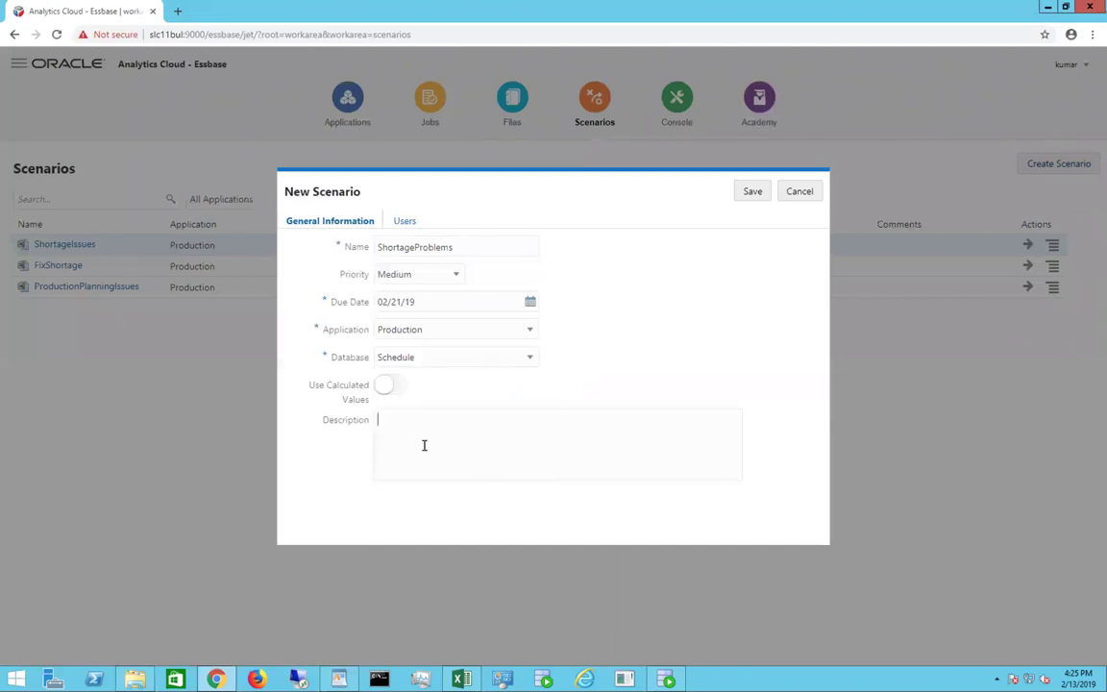
{"action": "key", "text": "ctrl+v"}
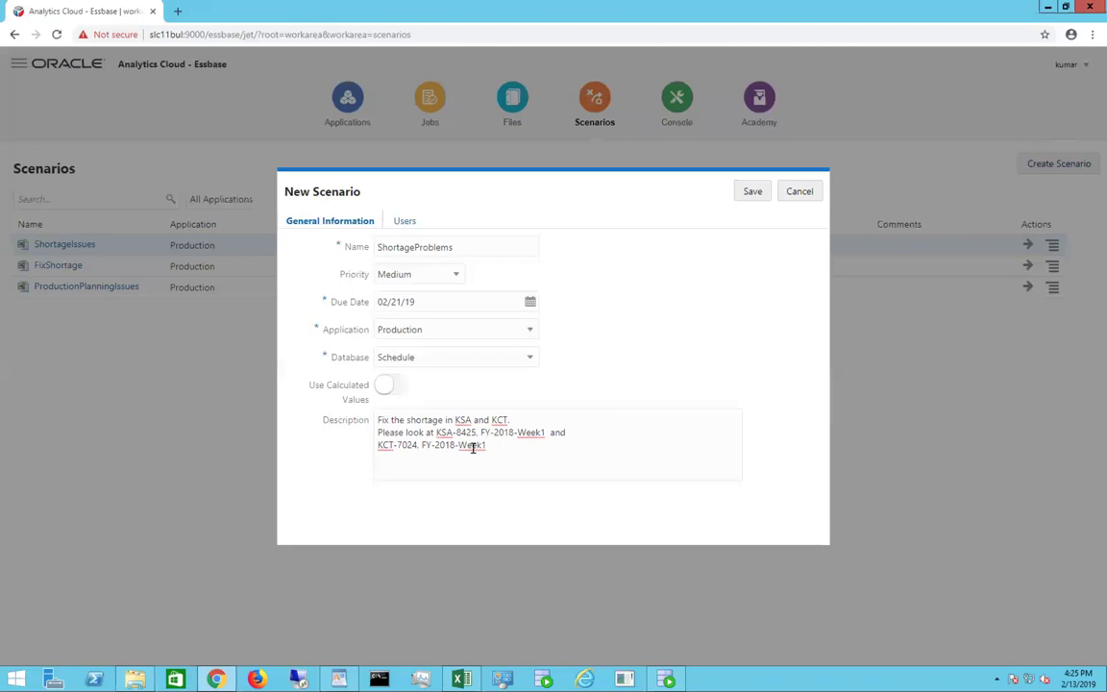
Step: Add the owner and two participants to ShortageProblems, make the owner approver, and save
{"action": "left_click", "coordinate": [403, 222]}
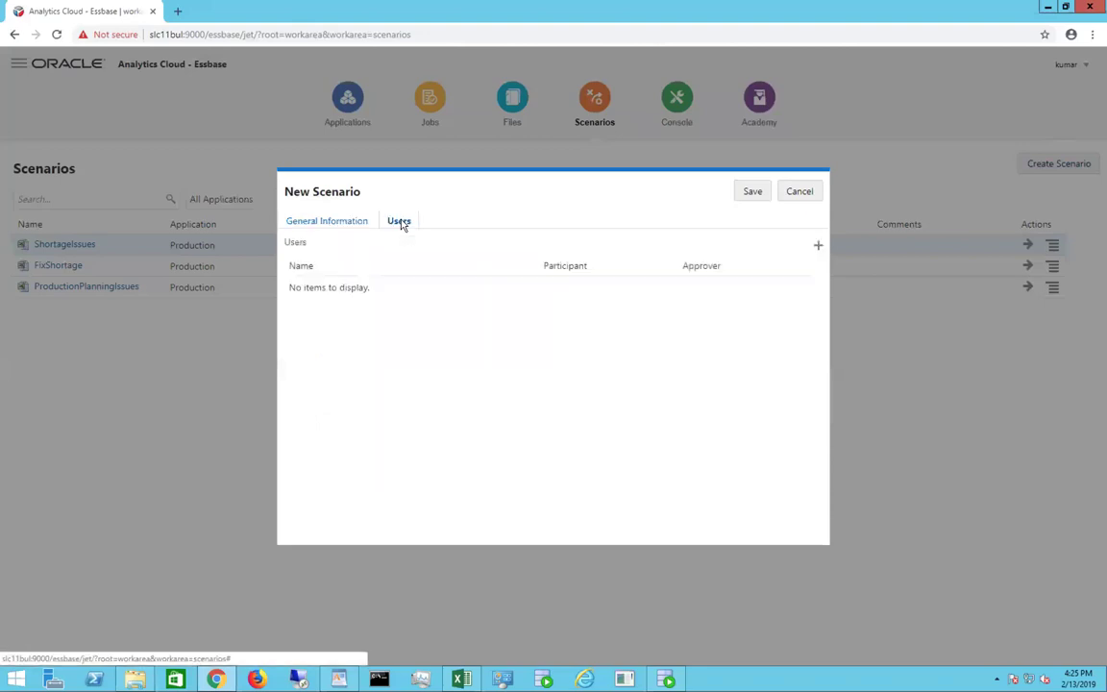
{"action": "left_click", "coordinate": [818, 246]}
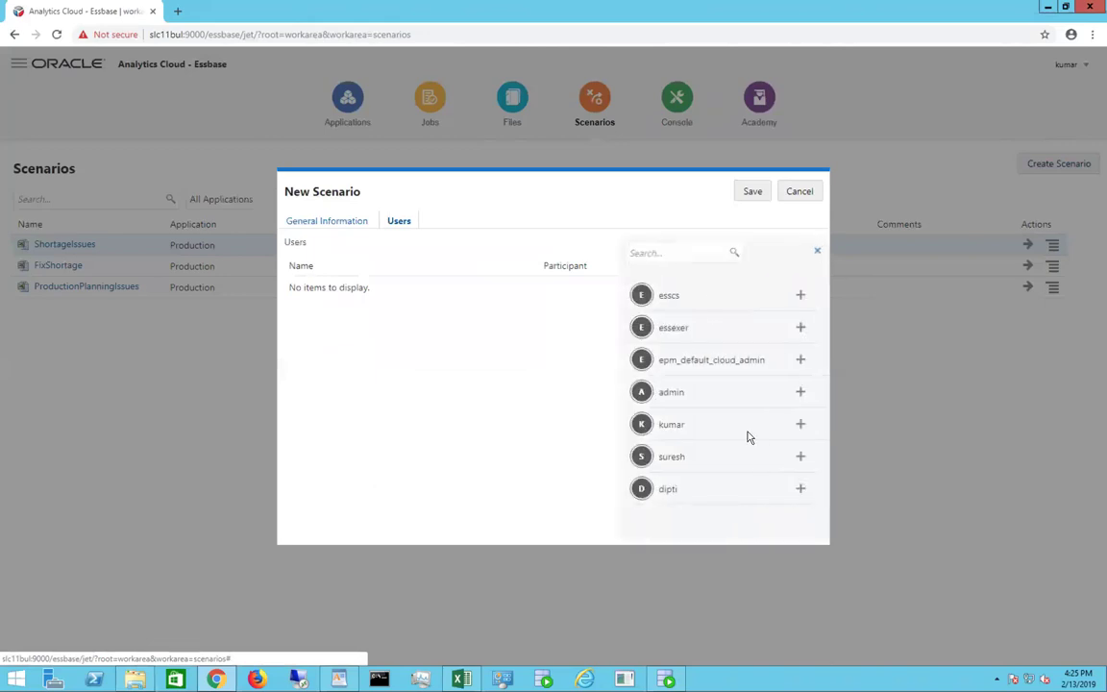
{"action": "left_click", "coordinate": [801, 426]}
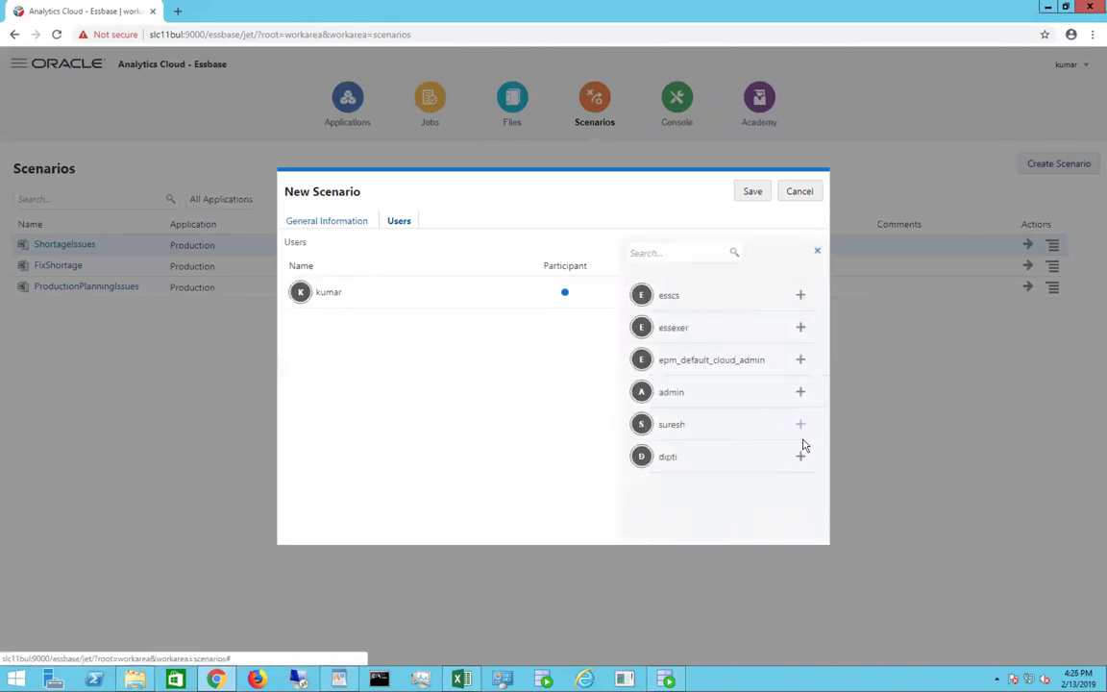
{"action": "left_click", "coordinate": [800, 427]}
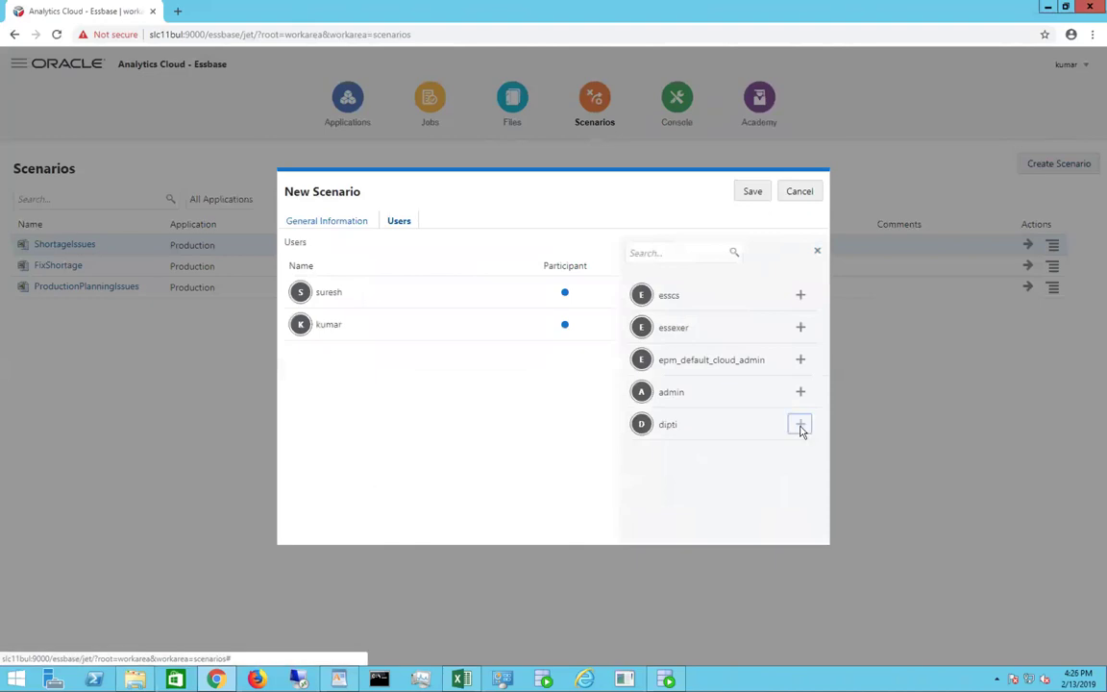
{"action": "left_click", "coordinate": [800, 425]}
{"action": "left_click", "coordinate": [817, 254]}
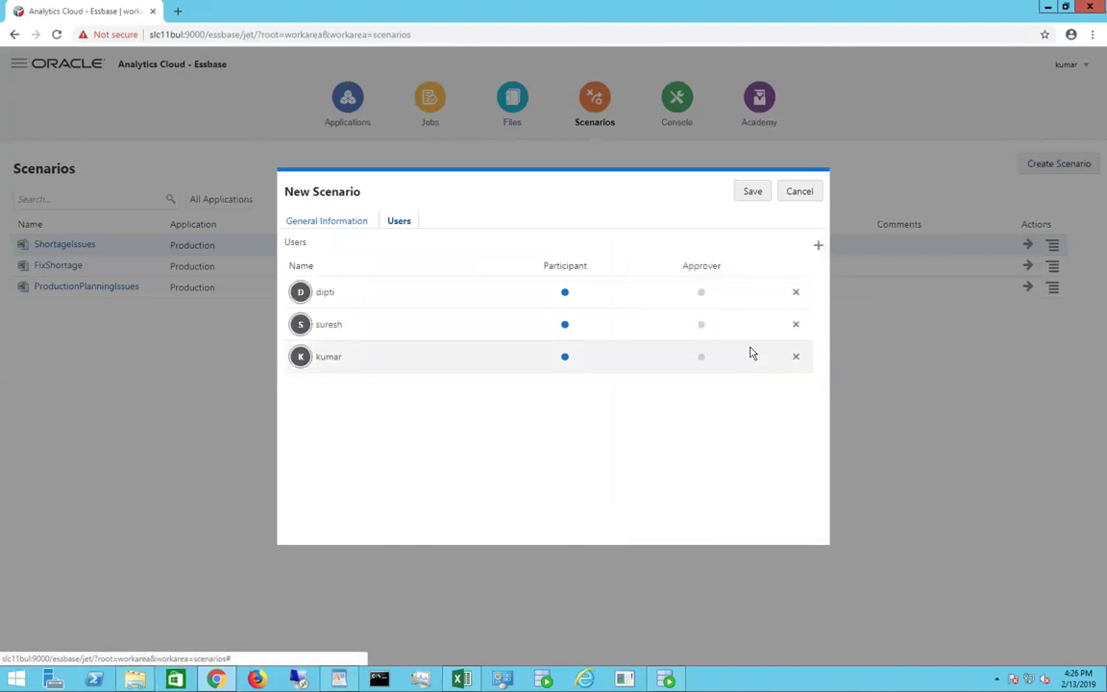
{"action": "left_click", "coordinate": [700, 358]}
{"action": "left_click", "coordinate": [753, 193]}
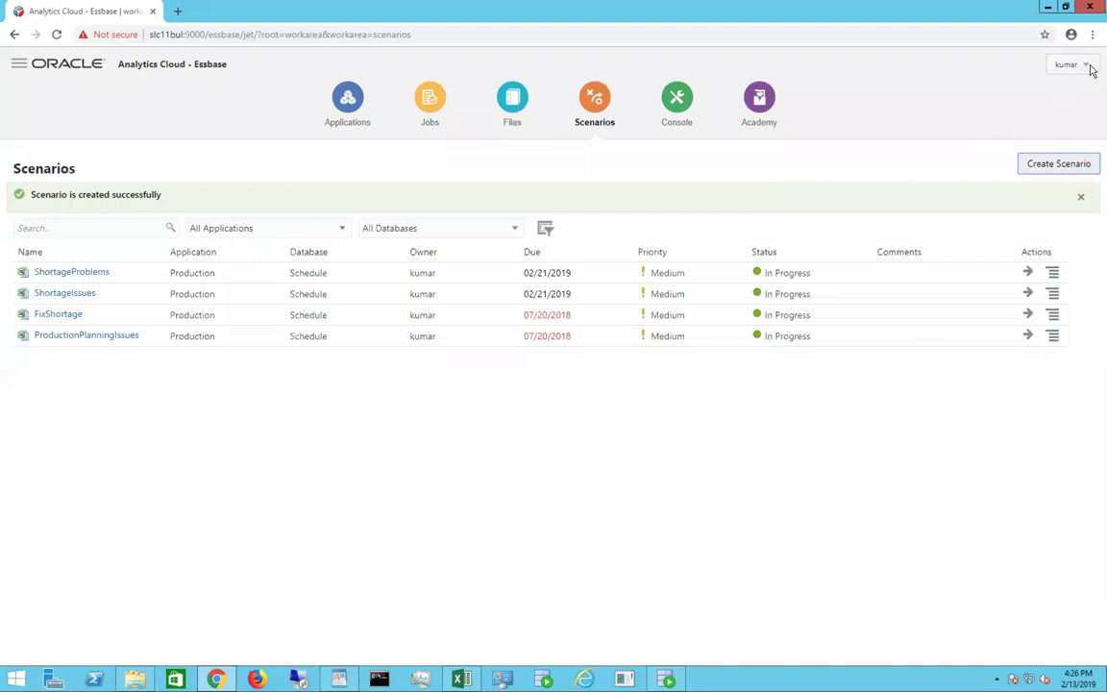
{"action": "left_click", "coordinate": [1086, 65]}
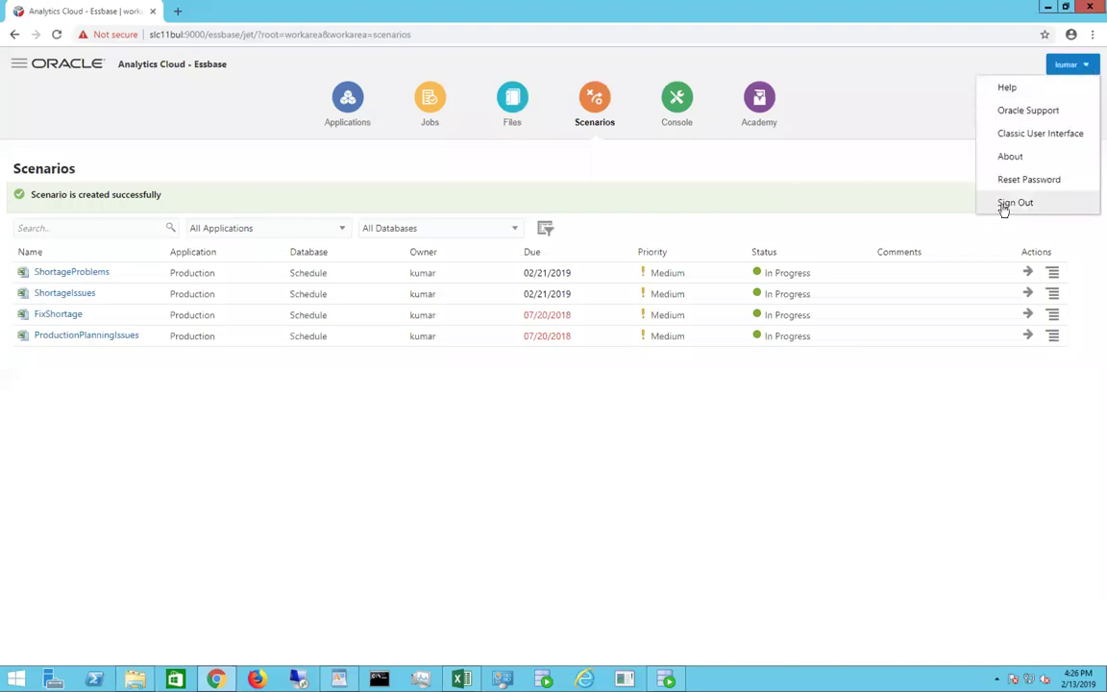
Step: Switch to the participant's account and view ShortageProblems and ShortageIssues in the Scenarios list
{"action": "left_click", "coordinate": [1001, 205]}
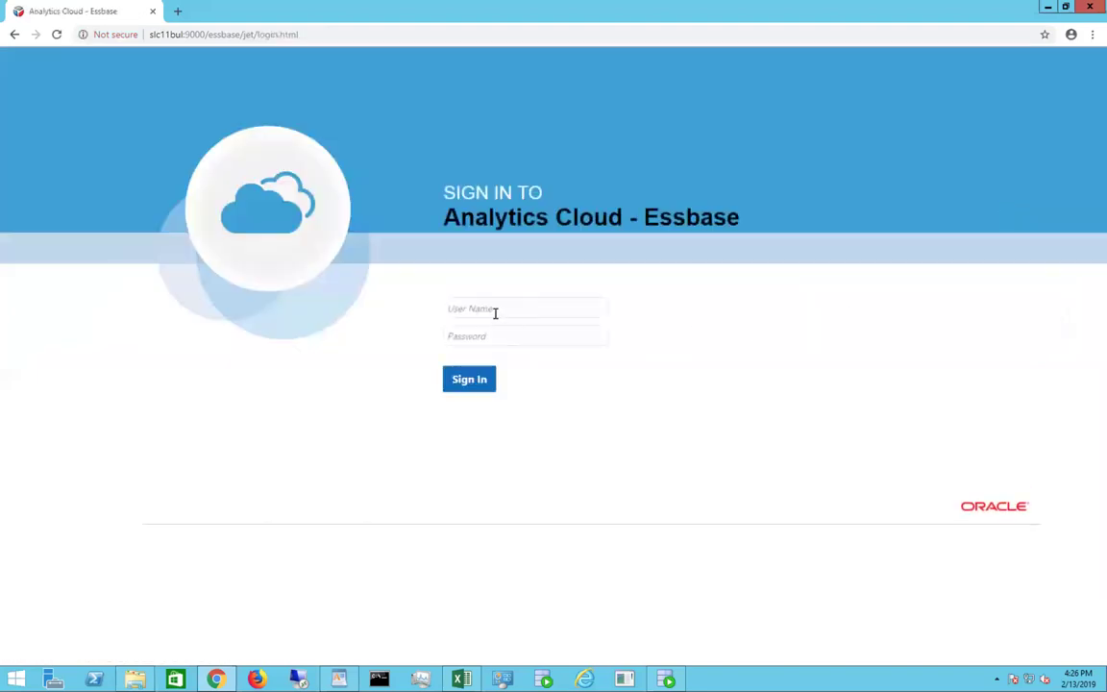
{"action": "left_click", "coordinate": [496, 312]}
{"action": "type", "text": "suresh"}
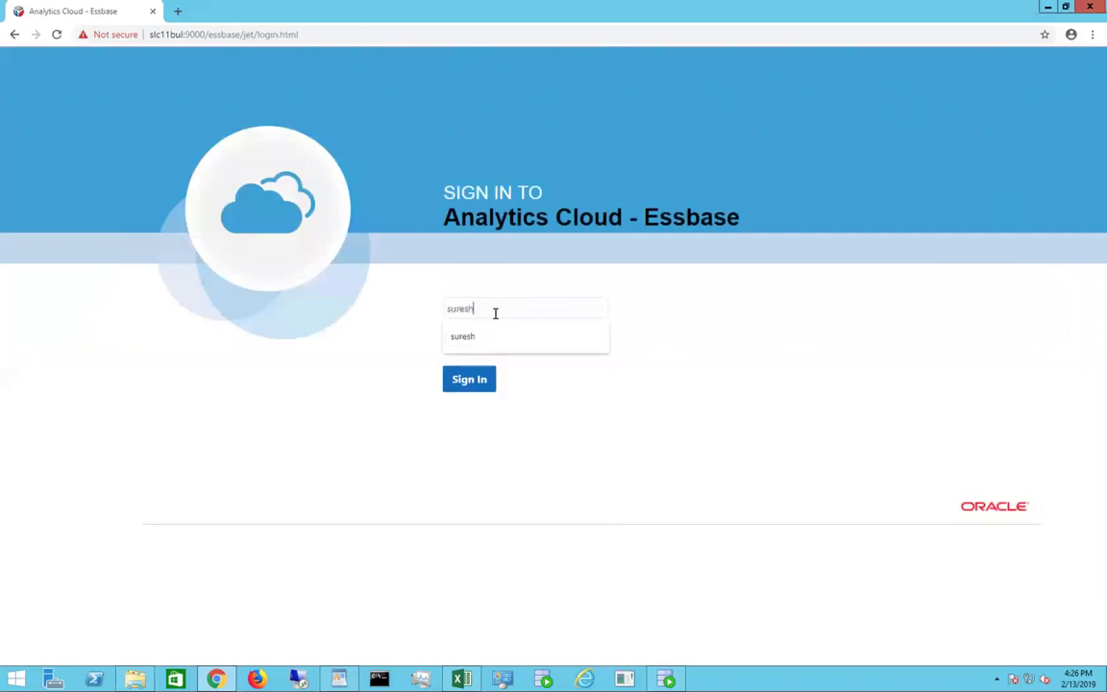
{"action": "key", "text": "Tab"}
{"action": "type", "text": "welcome1"}
{"action": "key", "text": "Return"}
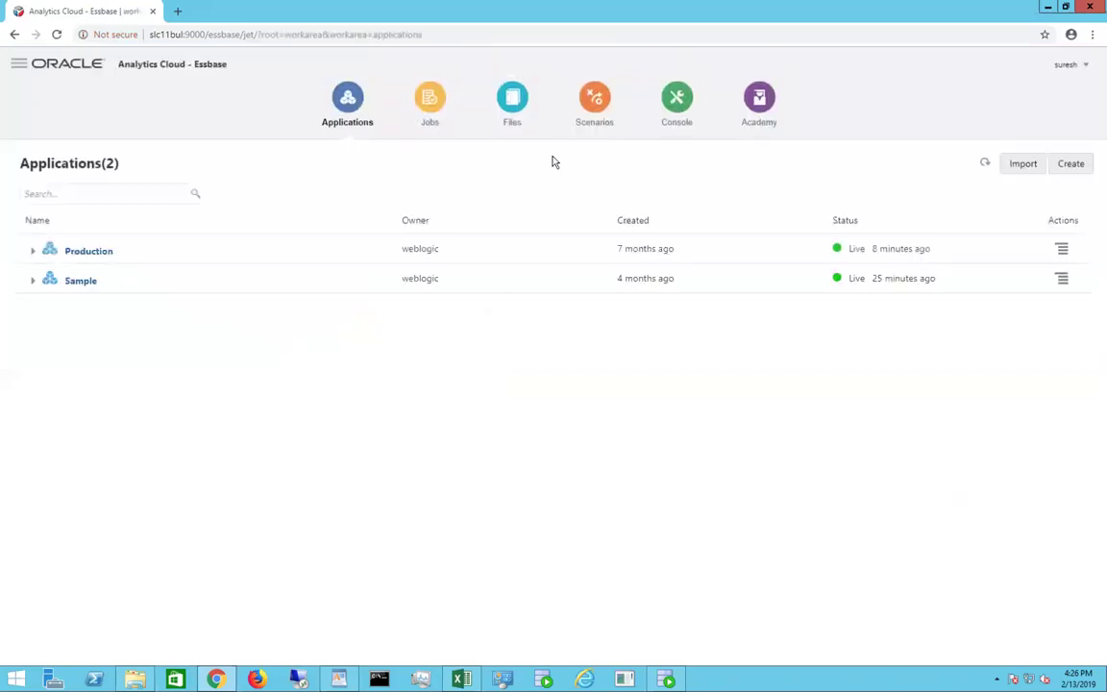
{"action": "left_click", "coordinate": [595, 104]}
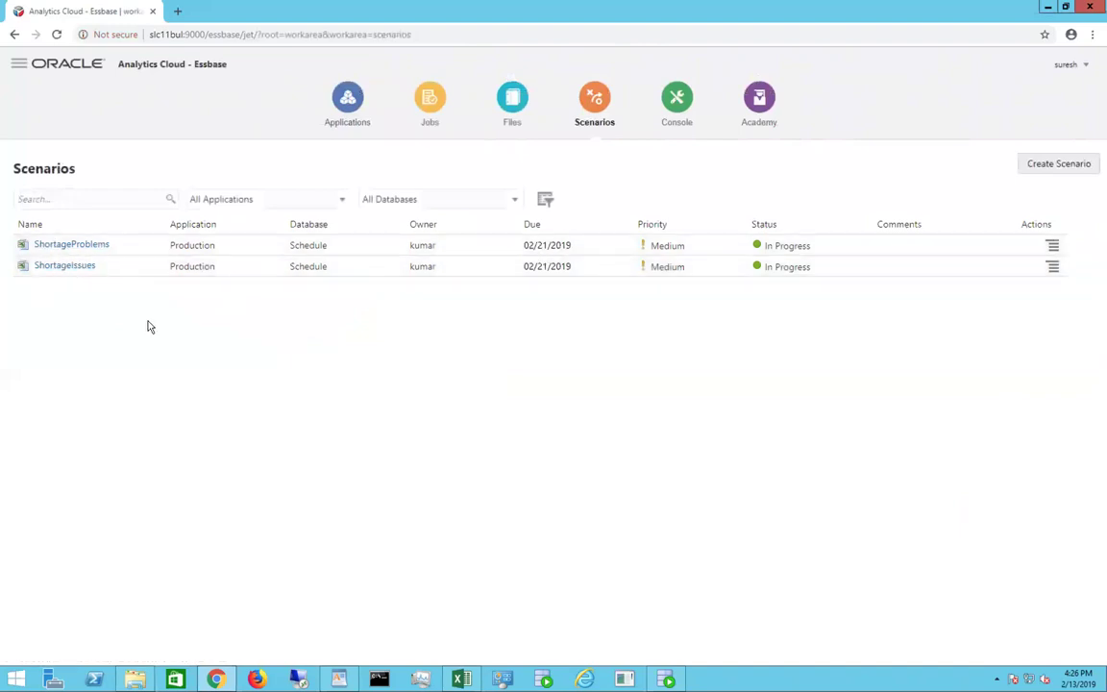
Step: Open ShortageProblems in Smart View, drill Product down to KCT, and view the Query.KCT sheet
{"action": "left_click", "coordinate": [23, 247]}
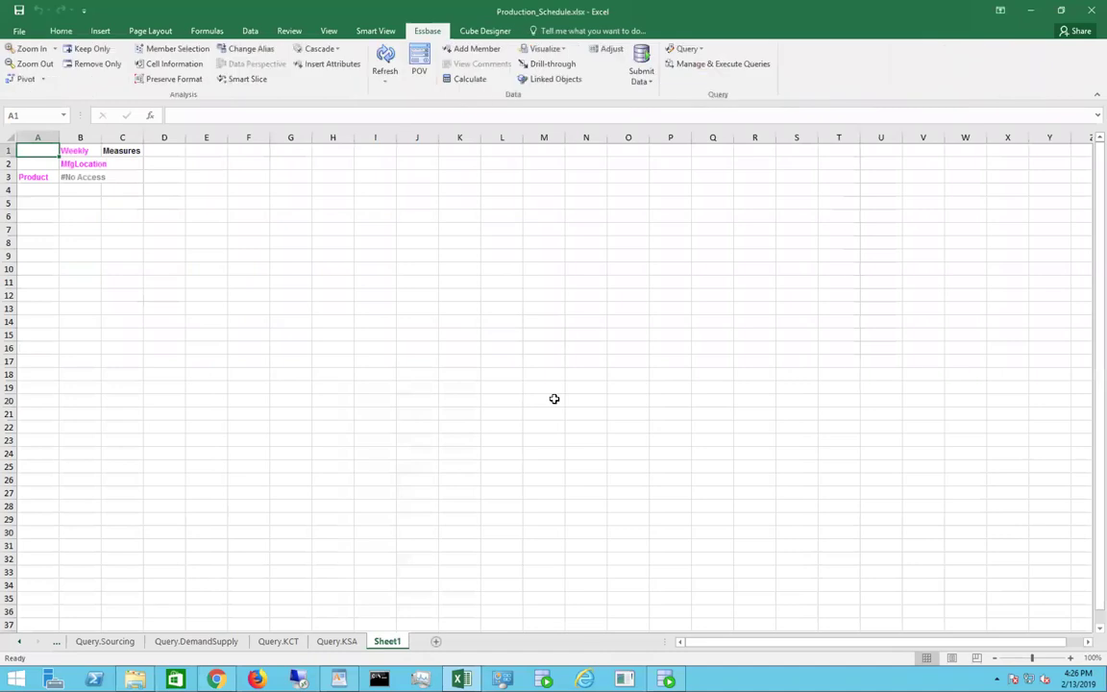
{"action": "double_click", "coordinate": [42, 177]}
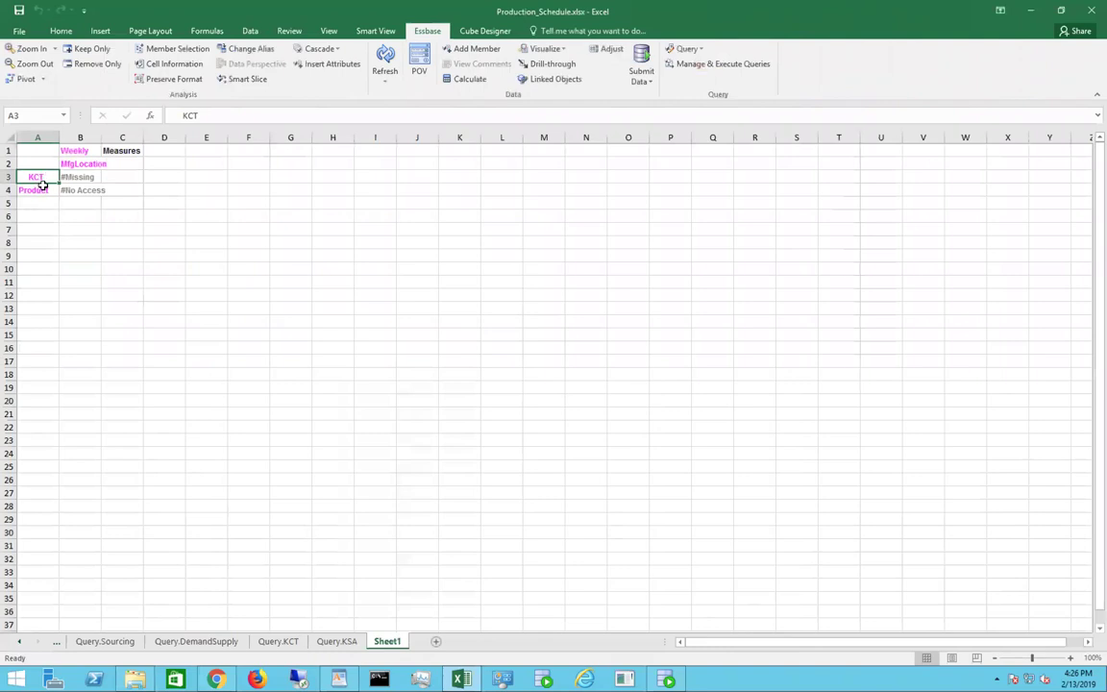
{"action": "left_click", "coordinate": [276, 642]}
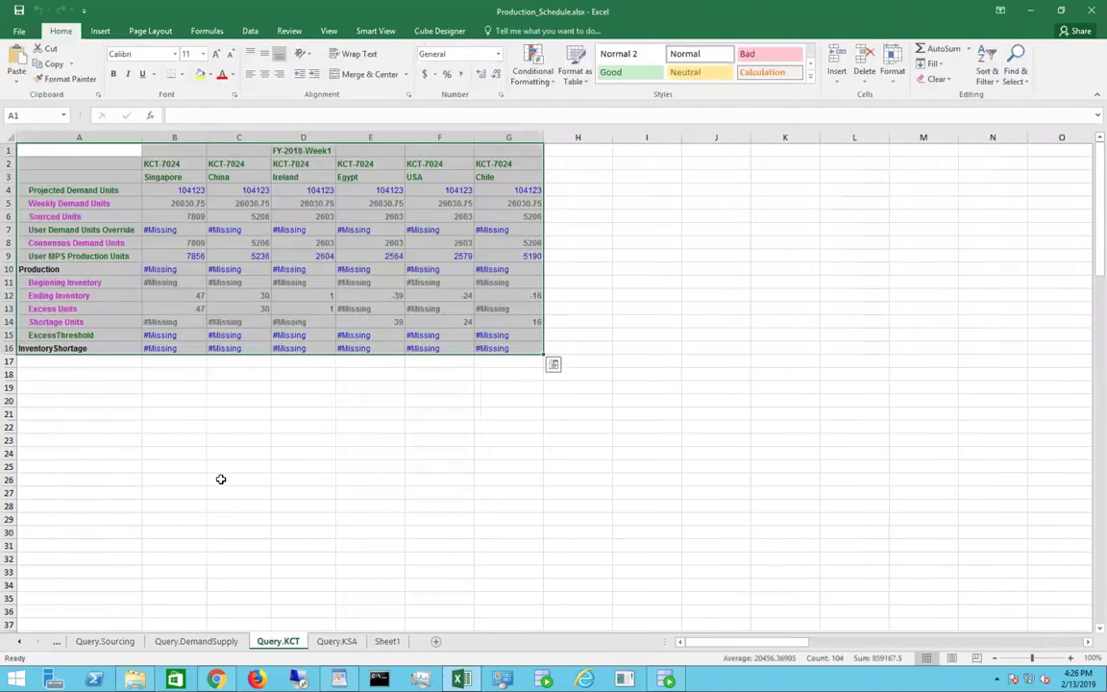
Step: Copy the KCT grid from Query.KCT, paste it into Sheet1 at A1, and refresh it from Essbase
{"action": "right_click", "coordinate": [205, 259]}
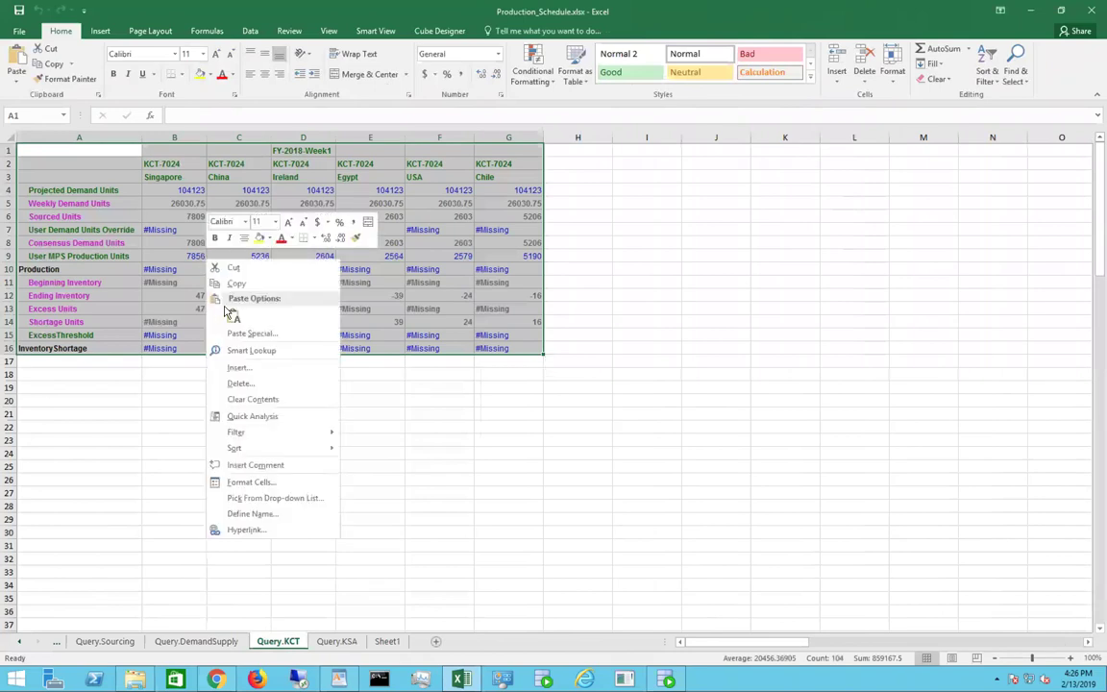
{"action": "left_click", "coordinate": [235, 287]}
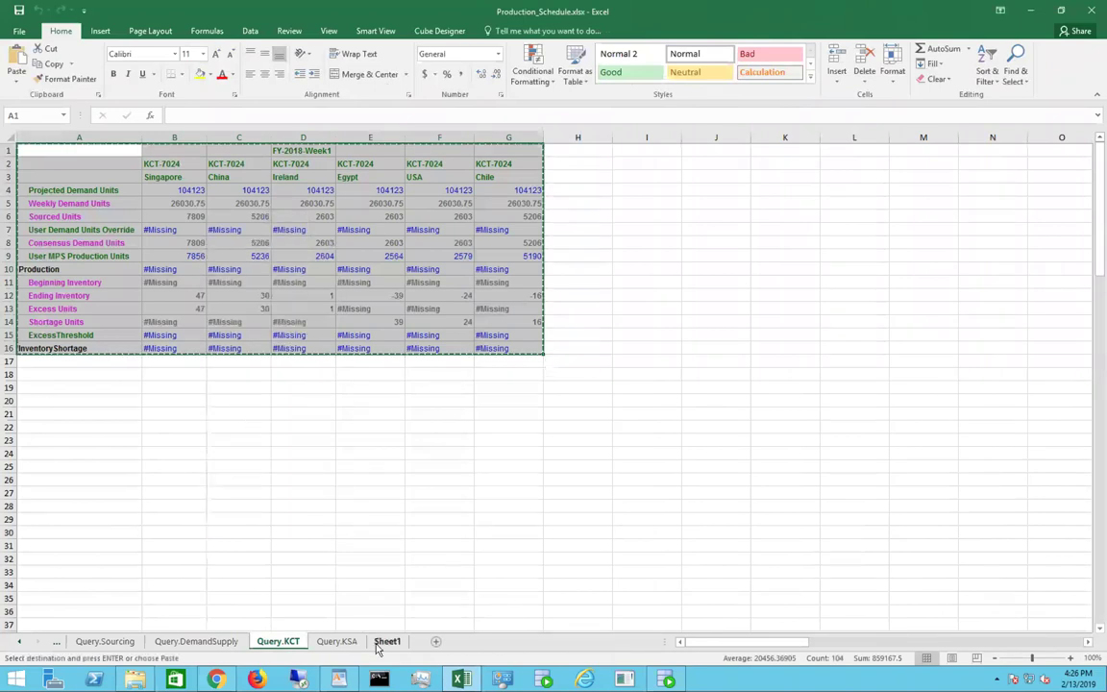
{"action": "left_click", "coordinate": [384, 641]}
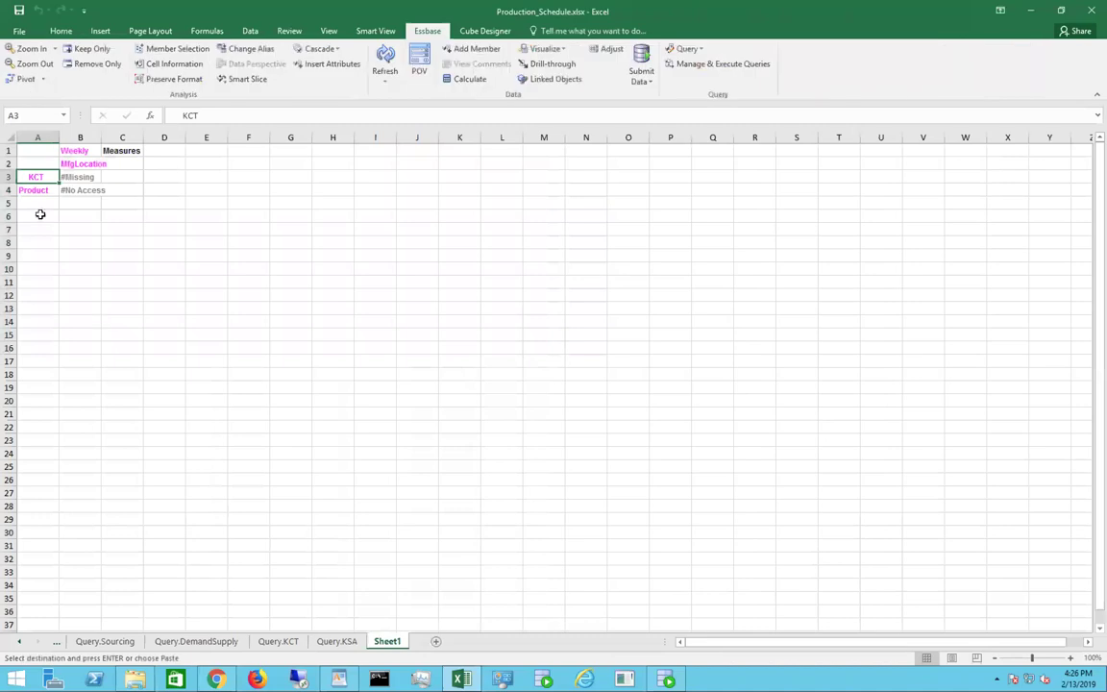
{"action": "left_click", "coordinate": [27, 147]}
{"action": "right_click", "coordinate": [27, 147]}
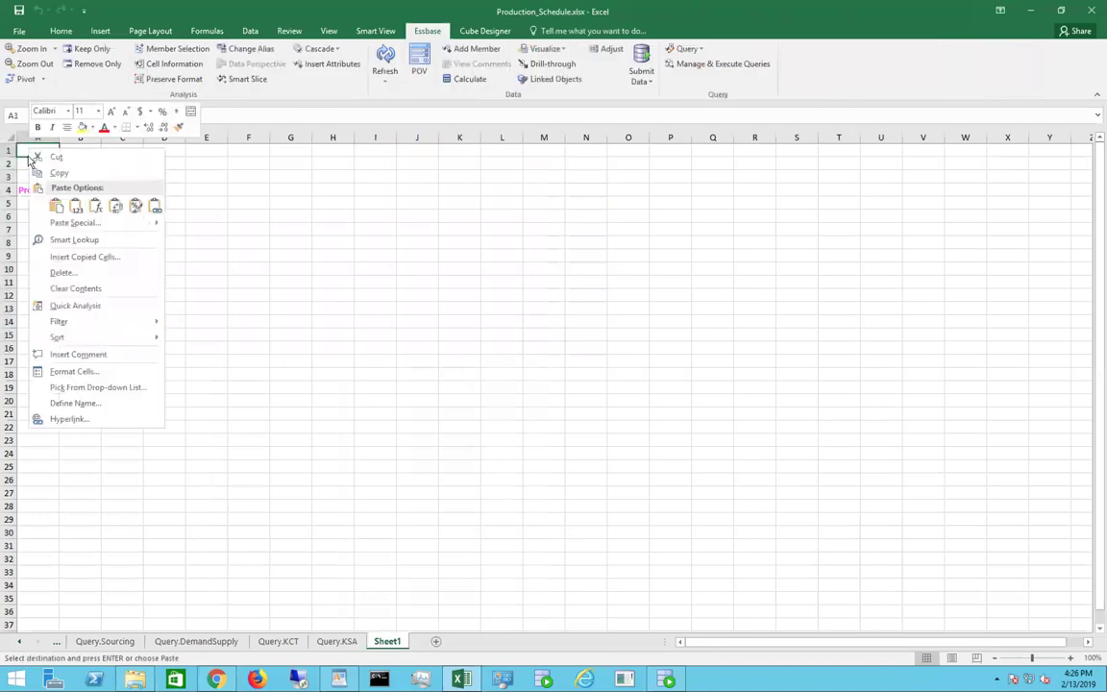
{"action": "left_click", "coordinate": [56, 206]}
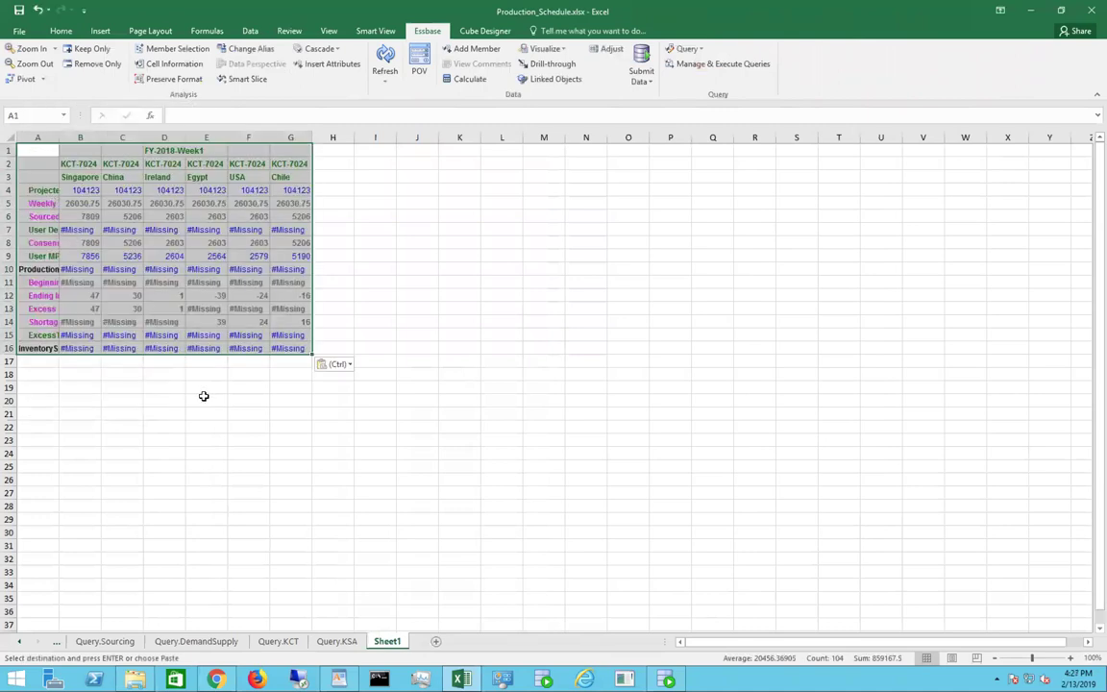
{"action": "left_click", "coordinate": [204, 397]}
{"action": "left_click", "coordinate": [385, 53]}
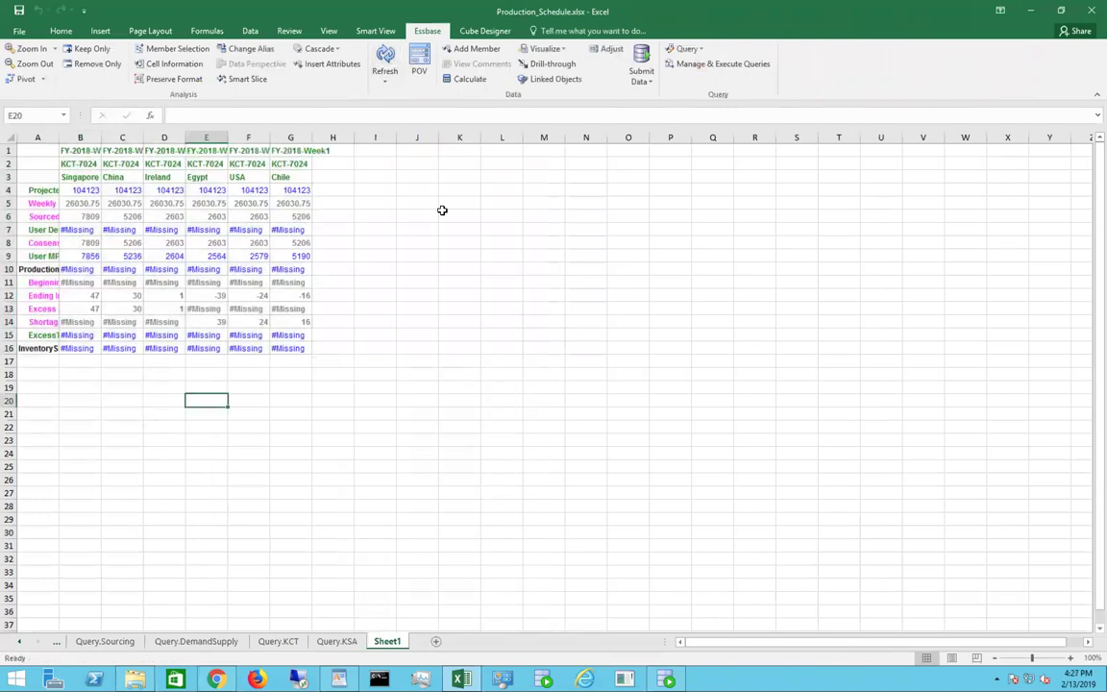
Step: Widen columns A through E so the row labels and headers are fully readable
{"action": "left_click_drag", "start_coordinate": [166, 136], "coordinate": [186, 136]}
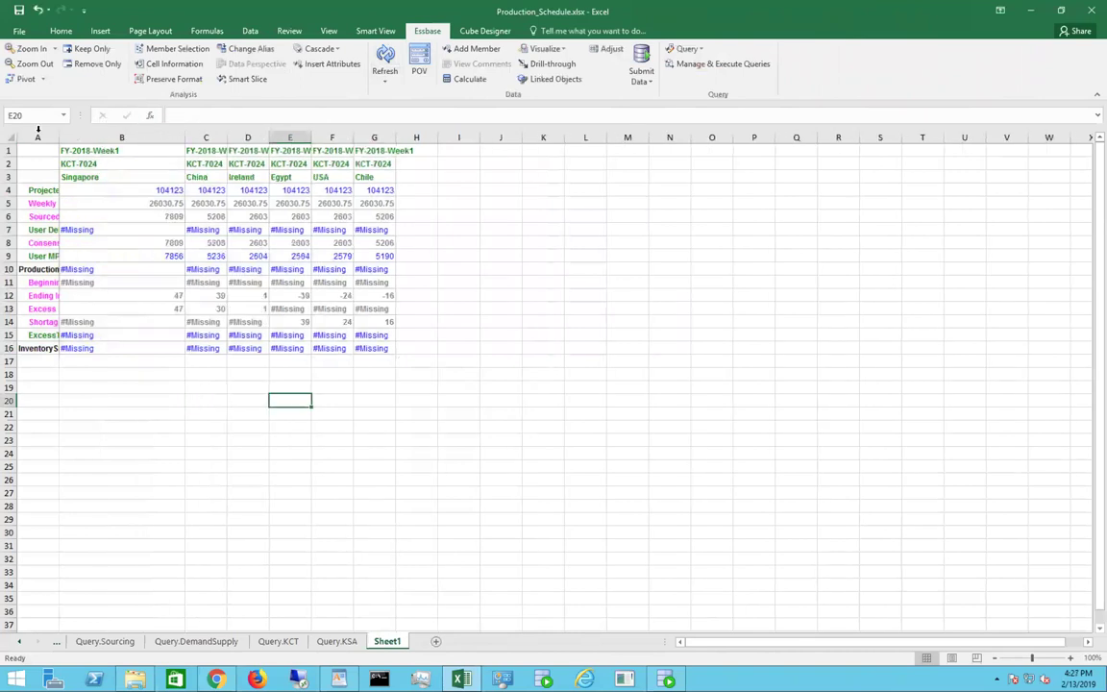
{"action": "left_click_drag", "start_coordinate": [59, 137], "coordinate": [148, 135]}
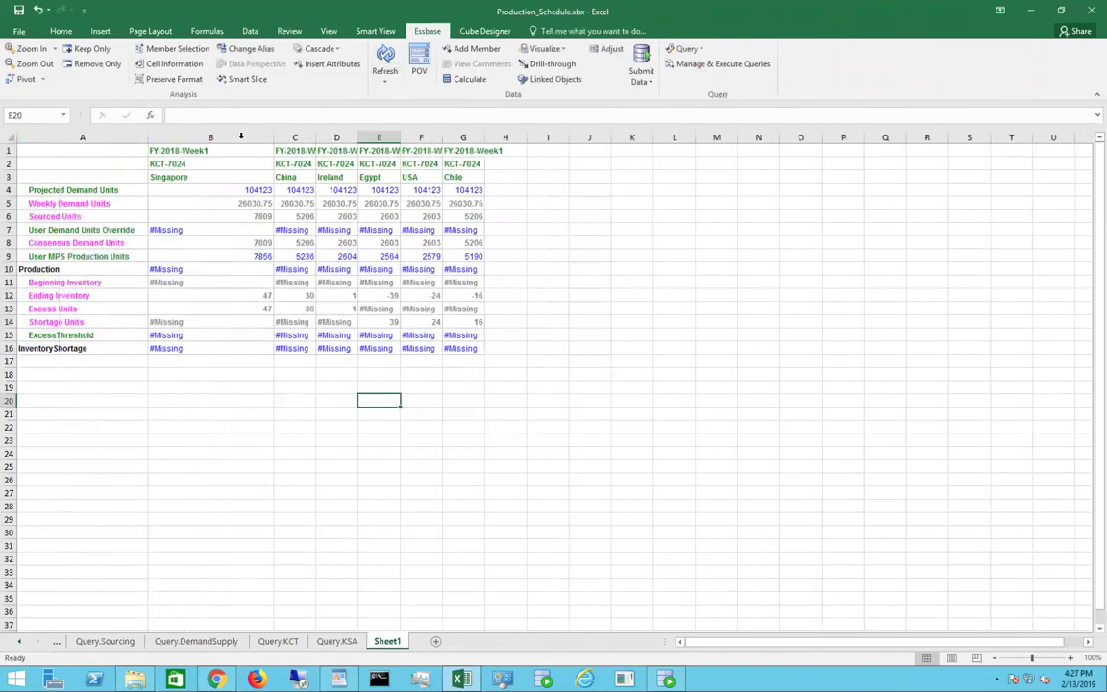
{"action": "left_click_drag", "start_coordinate": [318, 137], "coordinate": [370, 136]}
{"action": "left_click_drag", "start_coordinate": [455, 137], "coordinate": [520, 137]}
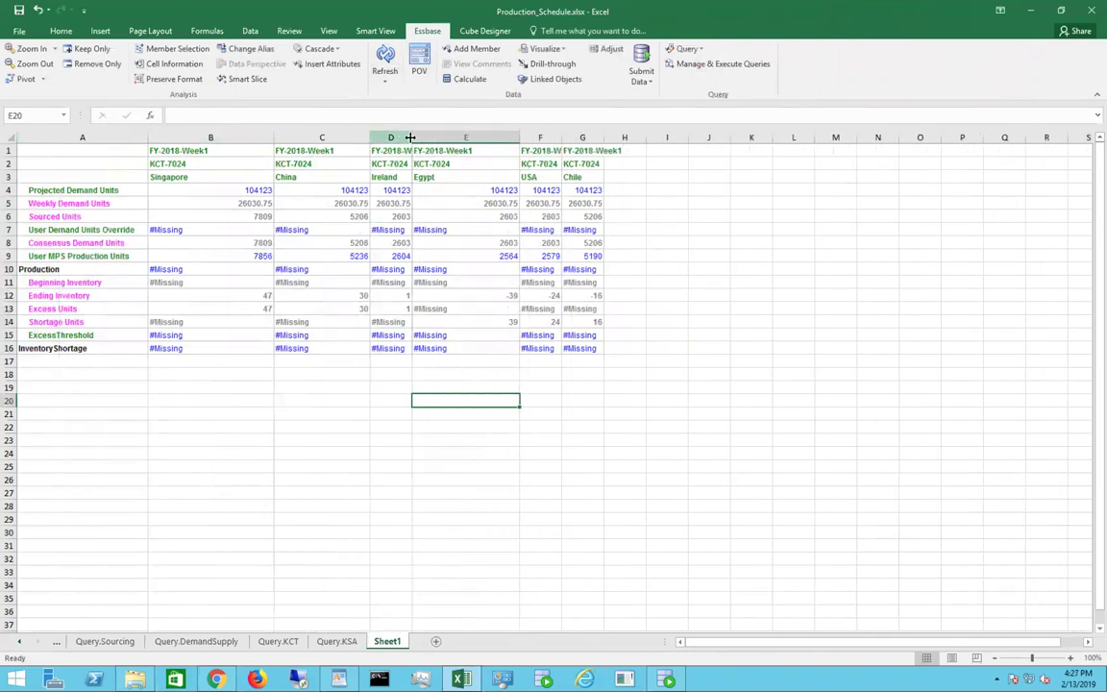
{"action": "left_click_drag", "start_coordinate": [413, 137], "coordinate": [445, 138]}
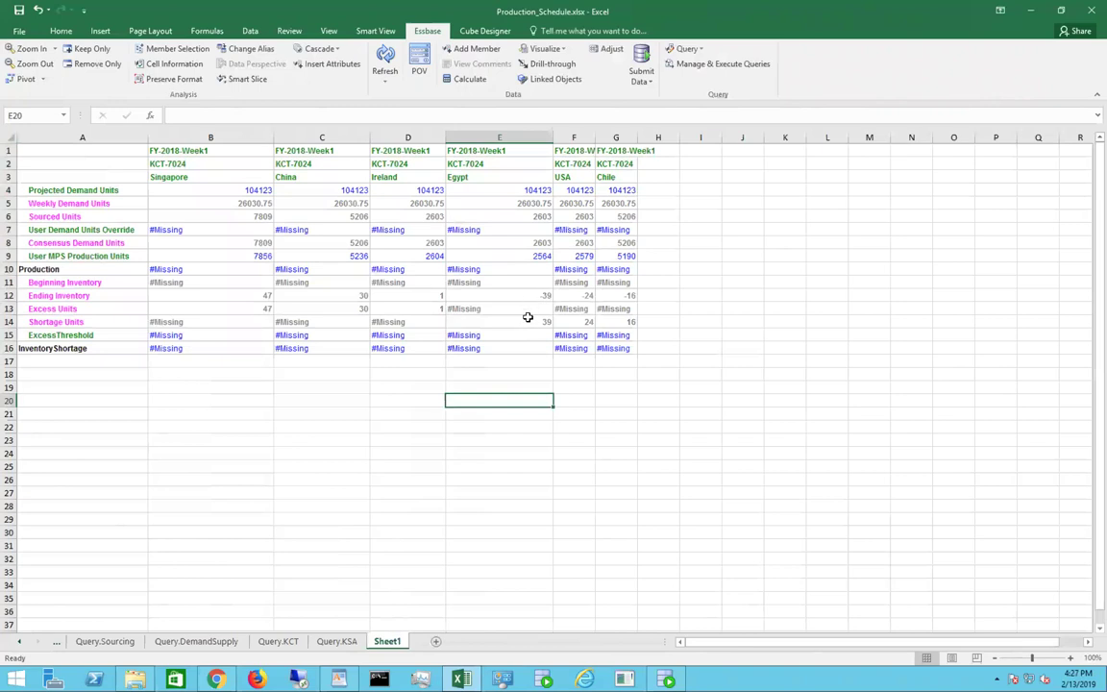
Step: Set Egypt's User MPS Production Units in E9 to 2700, submit it to Essbase, and return to the browser
{"action": "left_click", "coordinate": [521, 254]}
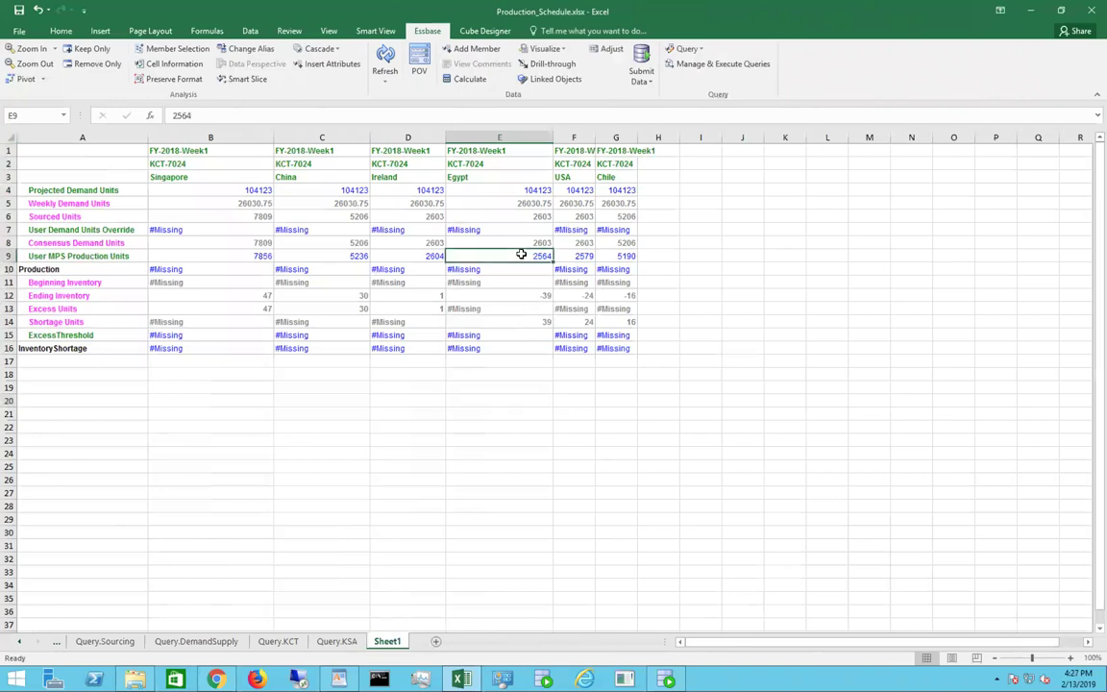
{"action": "type", "text": "2700"}
{"action": "left_click", "coordinate": [562, 455]}
{"action": "left_click", "coordinate": [632, 71]}
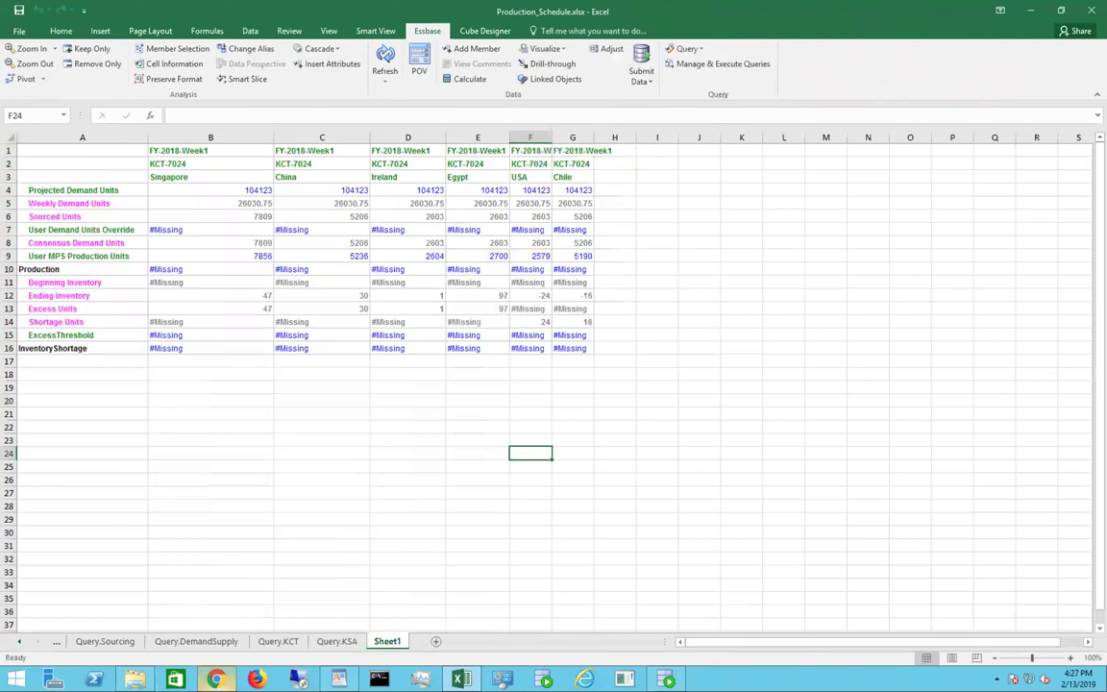
{"action": "left_click", "coordinate": [215, 679]}
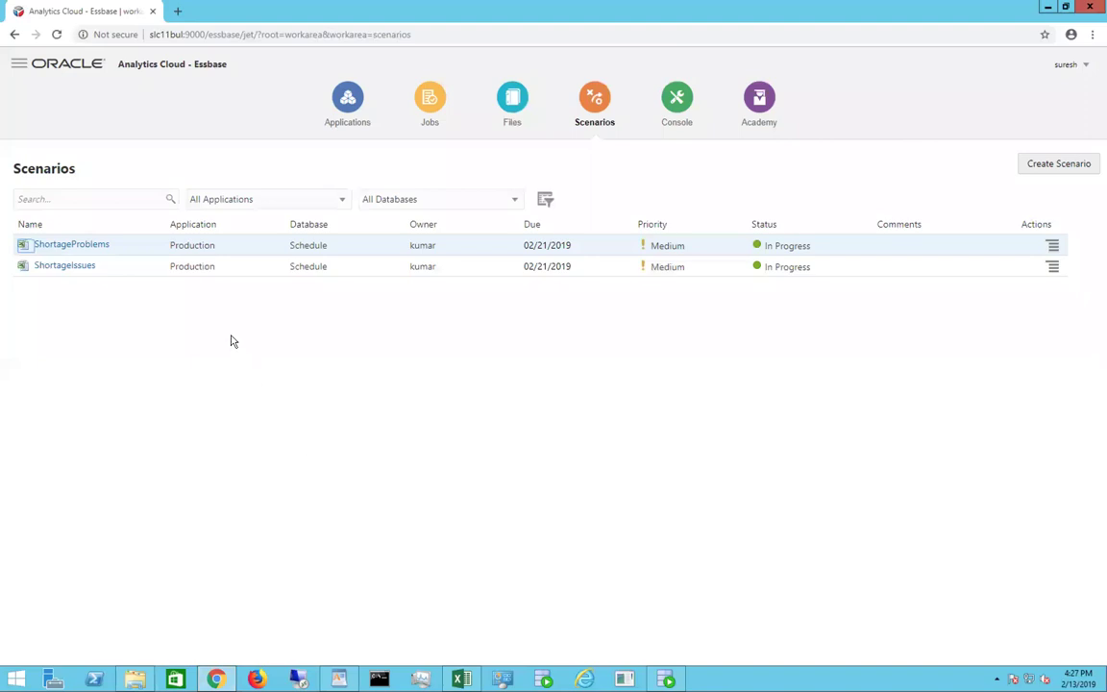
{"action": "left_click", "coordinate": [1053, 247]}
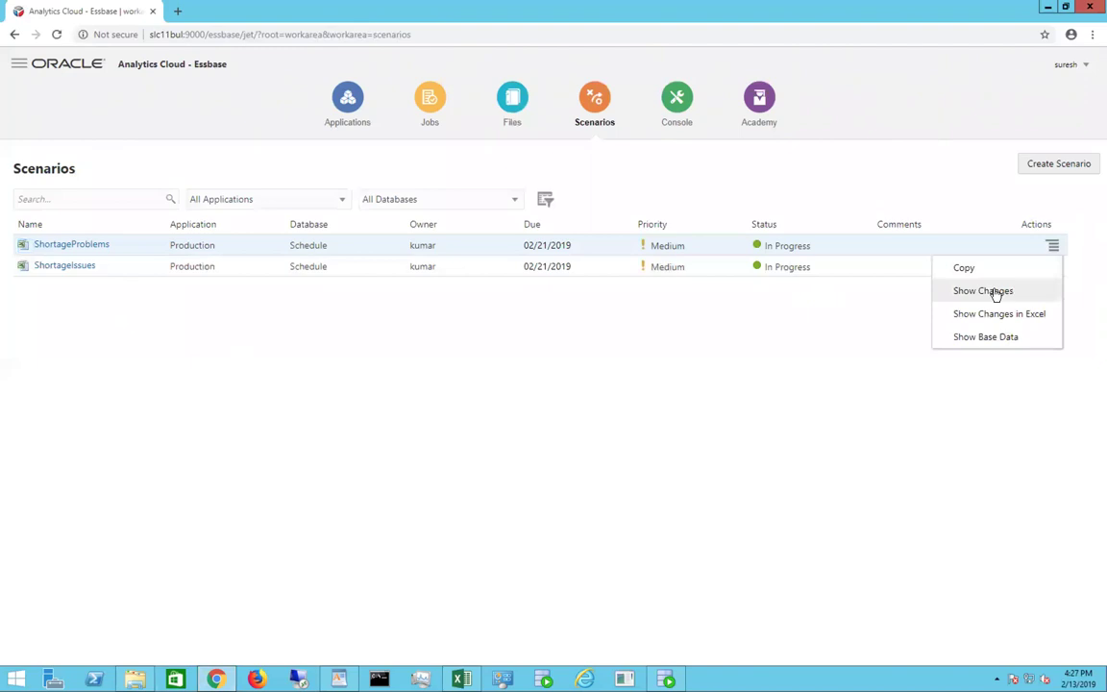
{"action": "left_click", "coordinate": [990, 290]}
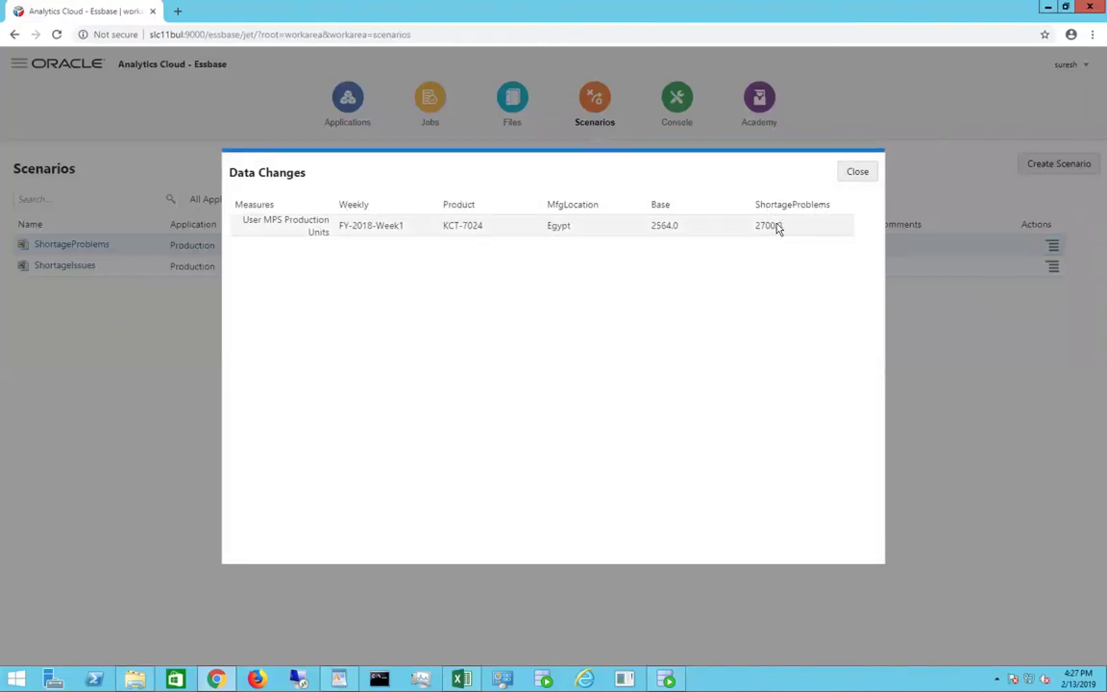
{"action": "left_click", "coordinate": [860, 175]}
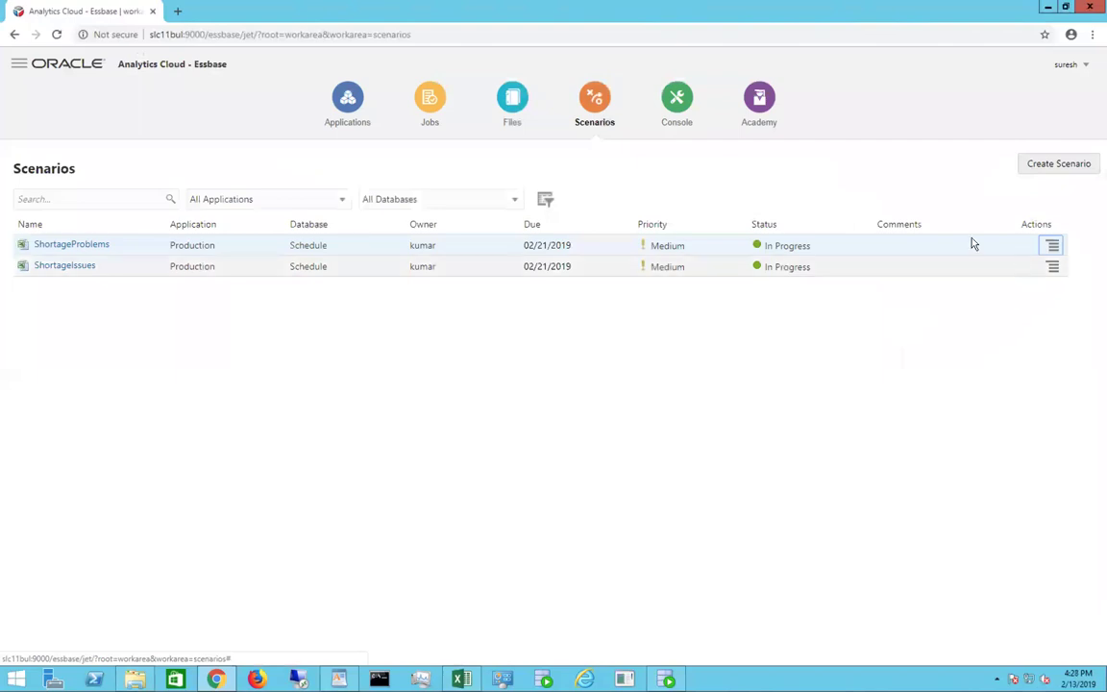
{"action": "left_click", "coordinate": [1050, 247]}
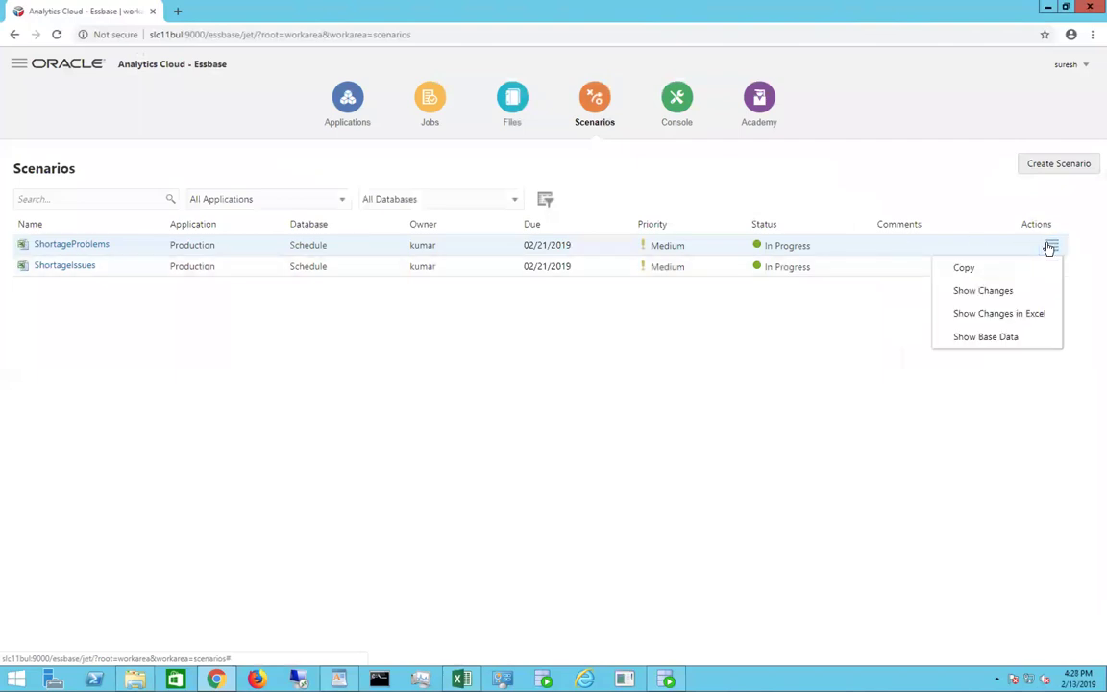
{"action": "left_click", "coordinate": [794, 363]}
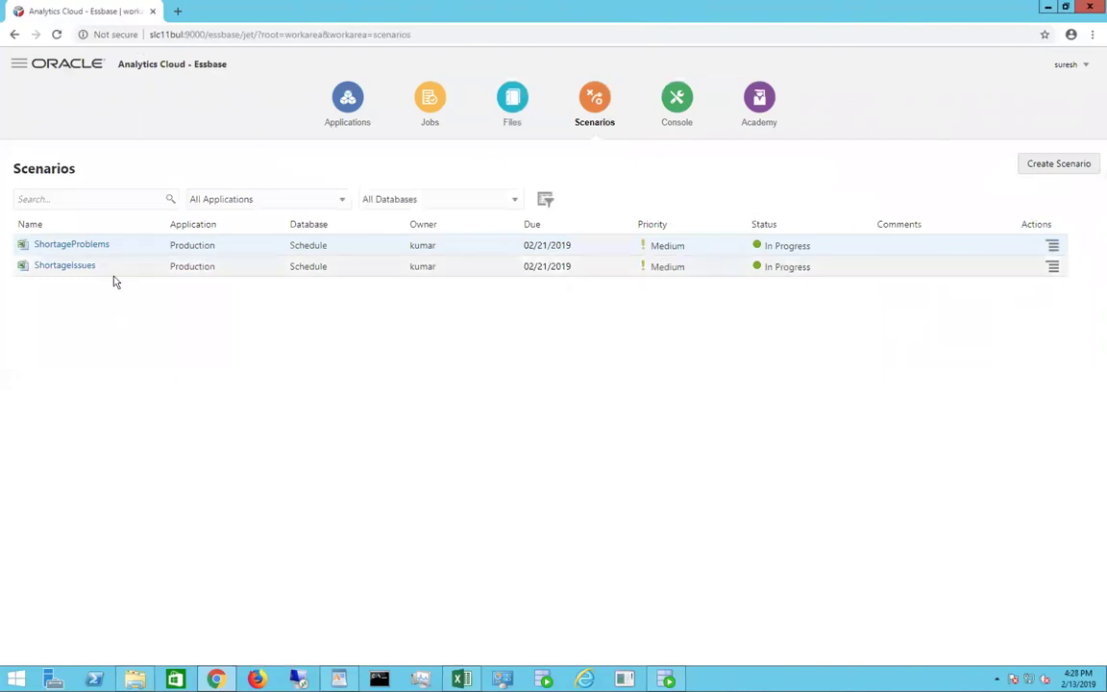
{"action": "left_click", "coordinate": [87, 246]}
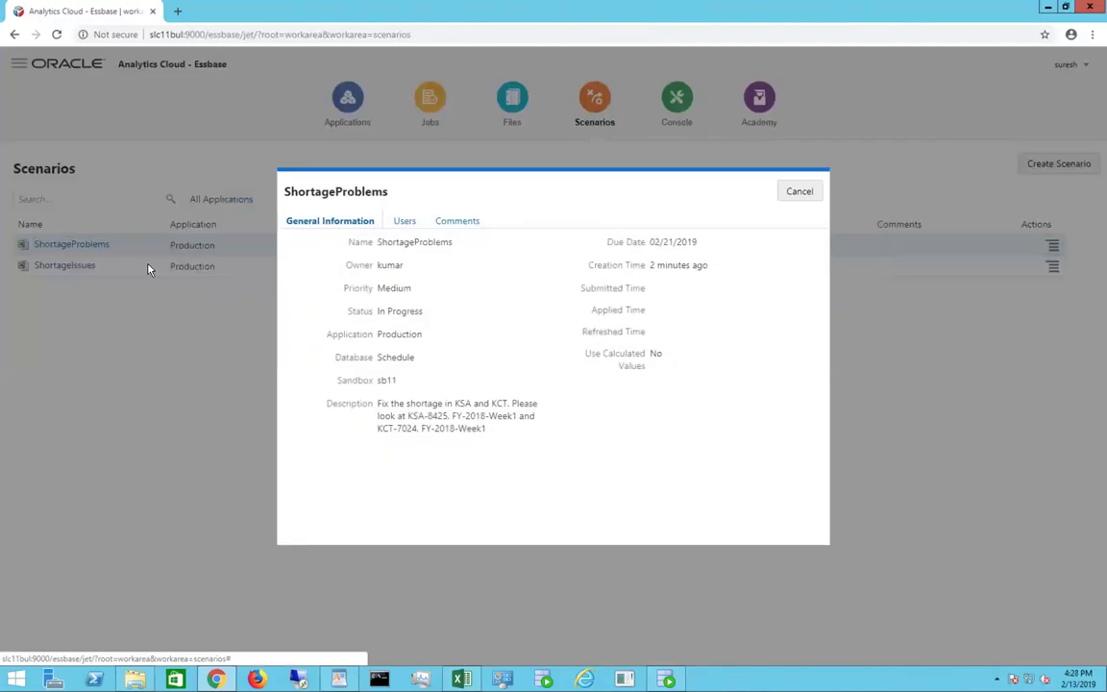
{"action": "left_click", "coordinate": [810, 193]}
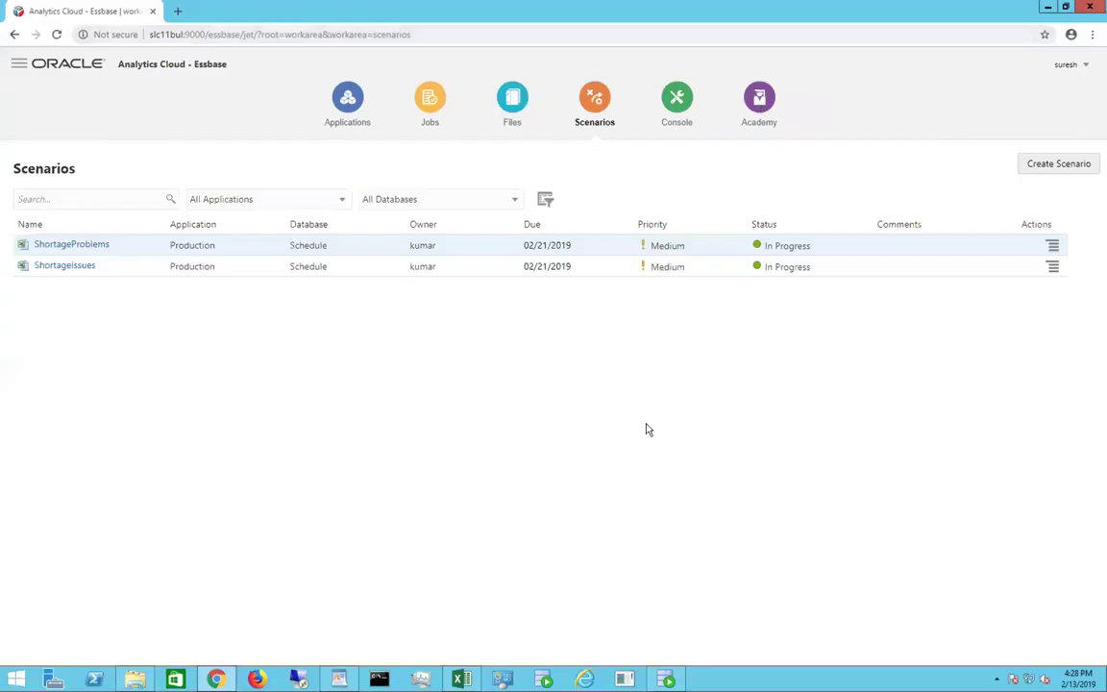
{"action": "left_click", "coordinate": [1053, 248]}
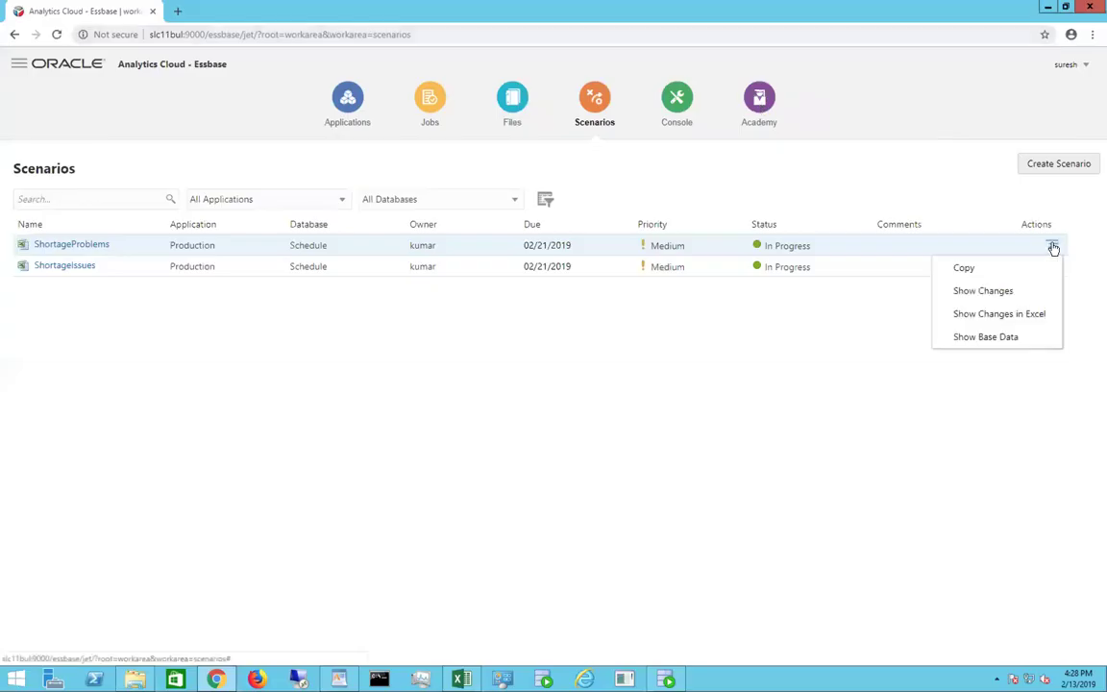
{"action": "left_click", "coordinate": [745, 364]}
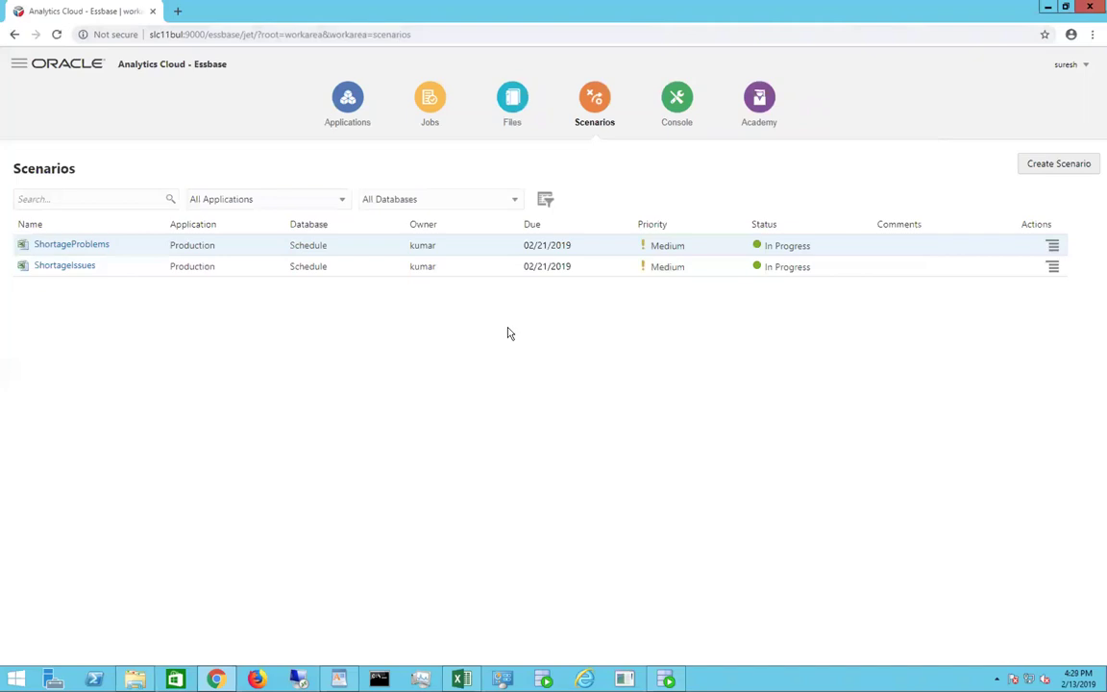
Step: Sign out, sign back in with the owner's user name and password, and open the Scenarios list
{"action": "left_click", "coordinate": [1087, 67]}
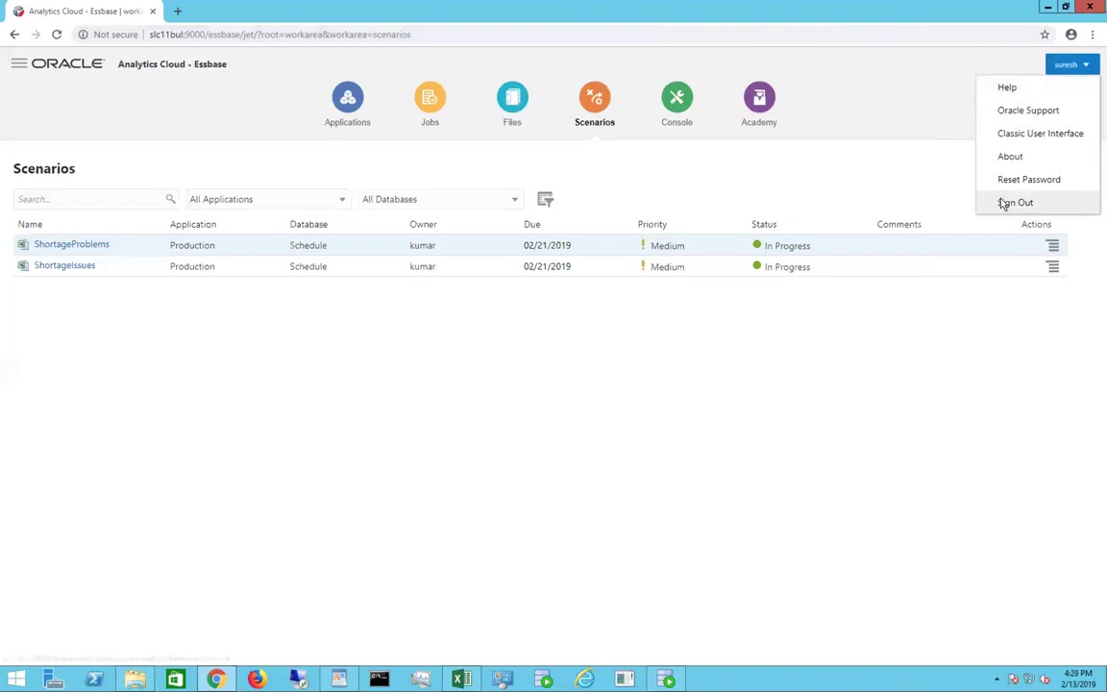
{"action": "left_click", "coordinate": [1000, 202]}
{"action": "left_click", "coordinate": [469, 311]}
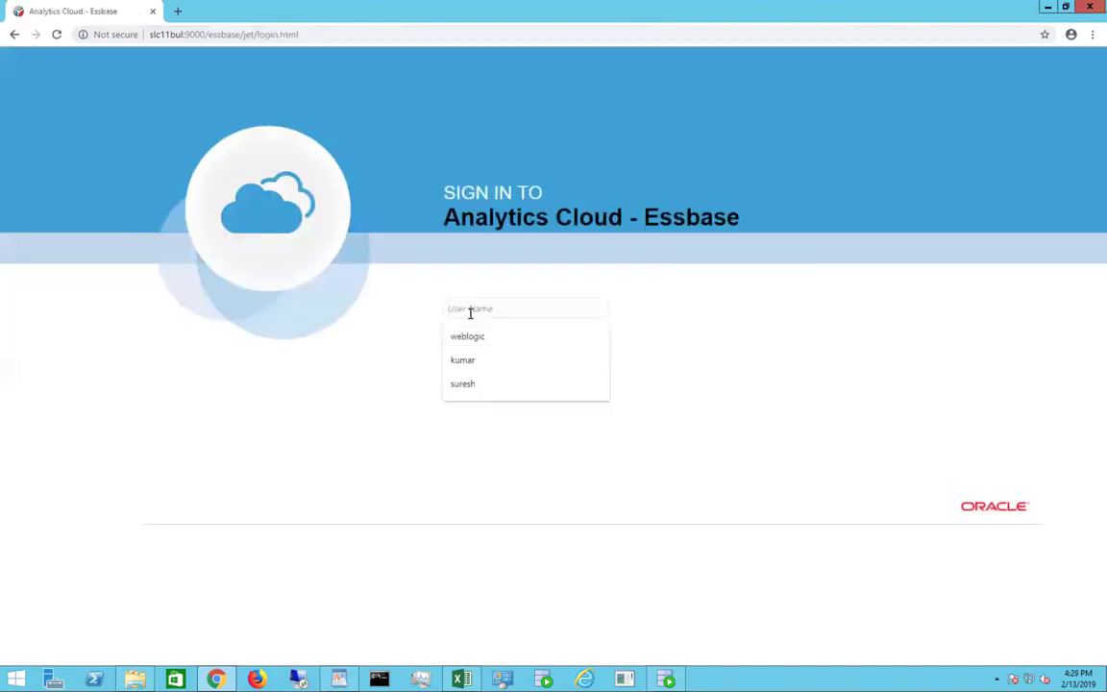
{"action": "type", "text": "kumar"}
{"action": "key", "text": "Tab"}
{"action": "type", "text": "••"}
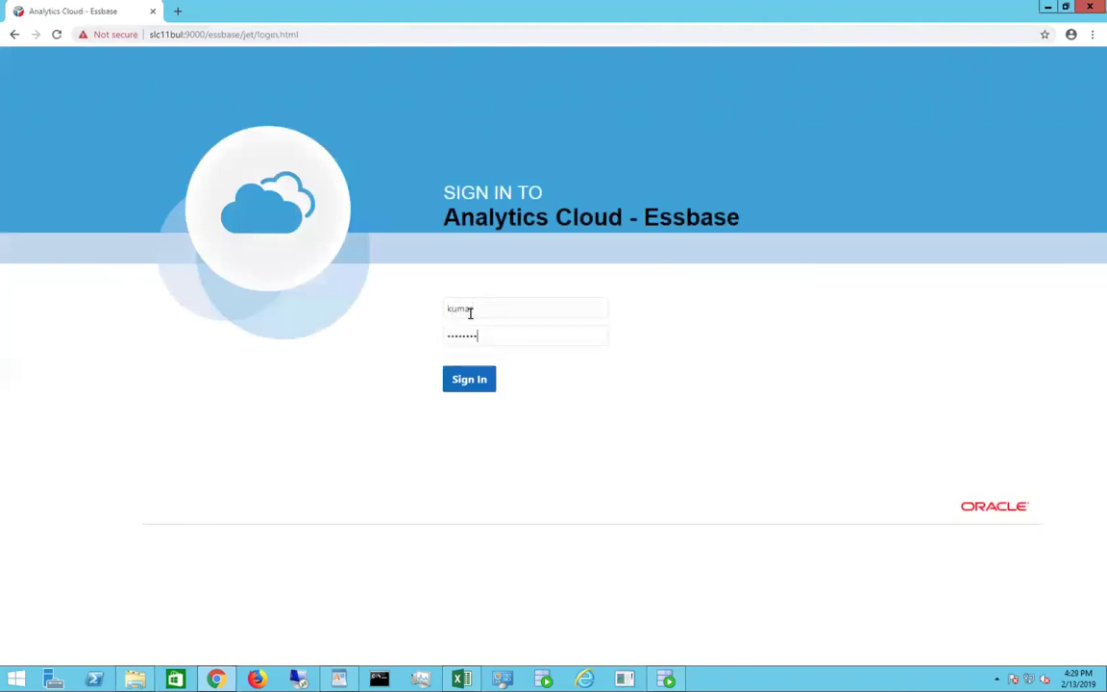
{"action": "type", "text": "••••••"}
{"action": "key", "text": "Return"}
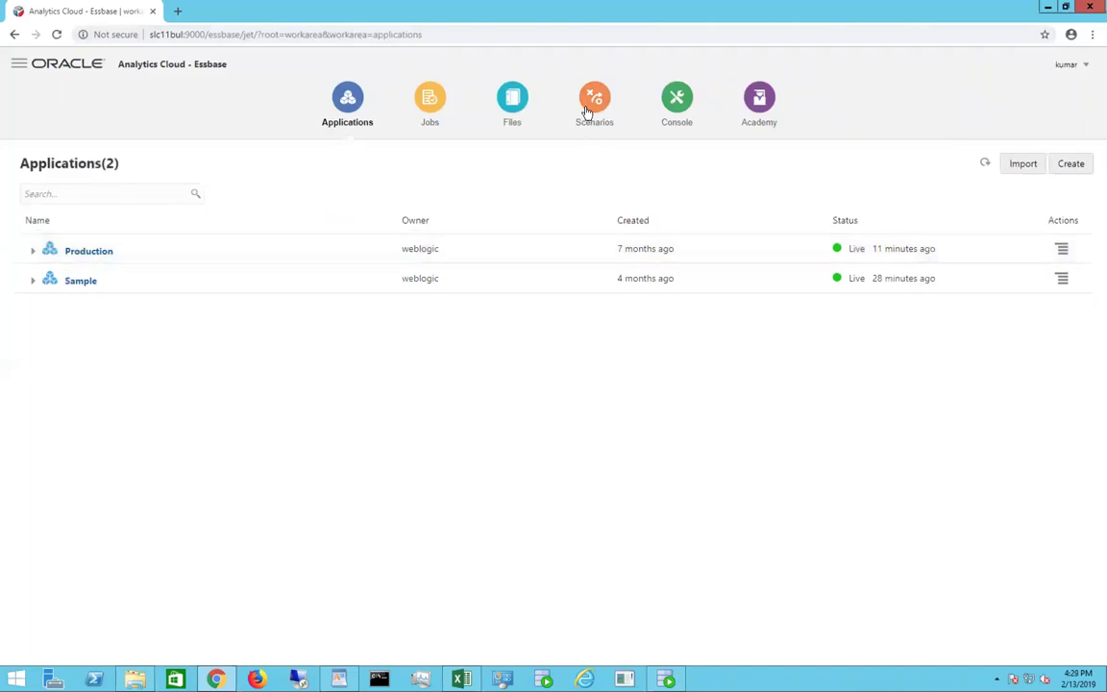
{"action": "left_click", "coordinate": [588, 112]}
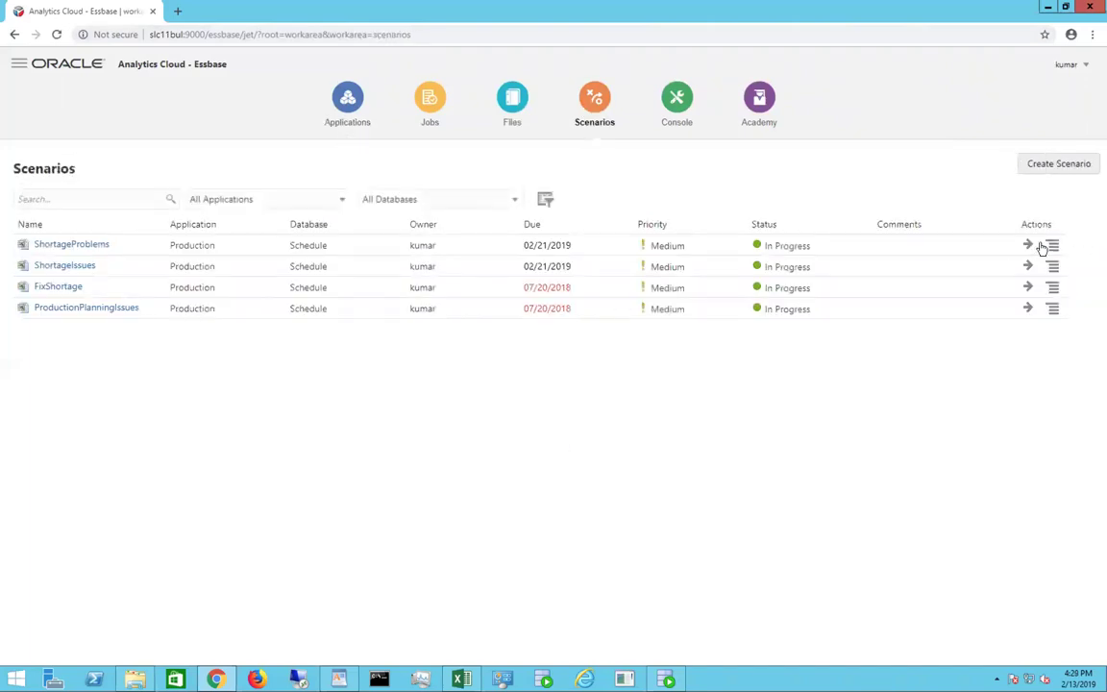
{"action": "left_click", "coordinate": [1052, 245]}
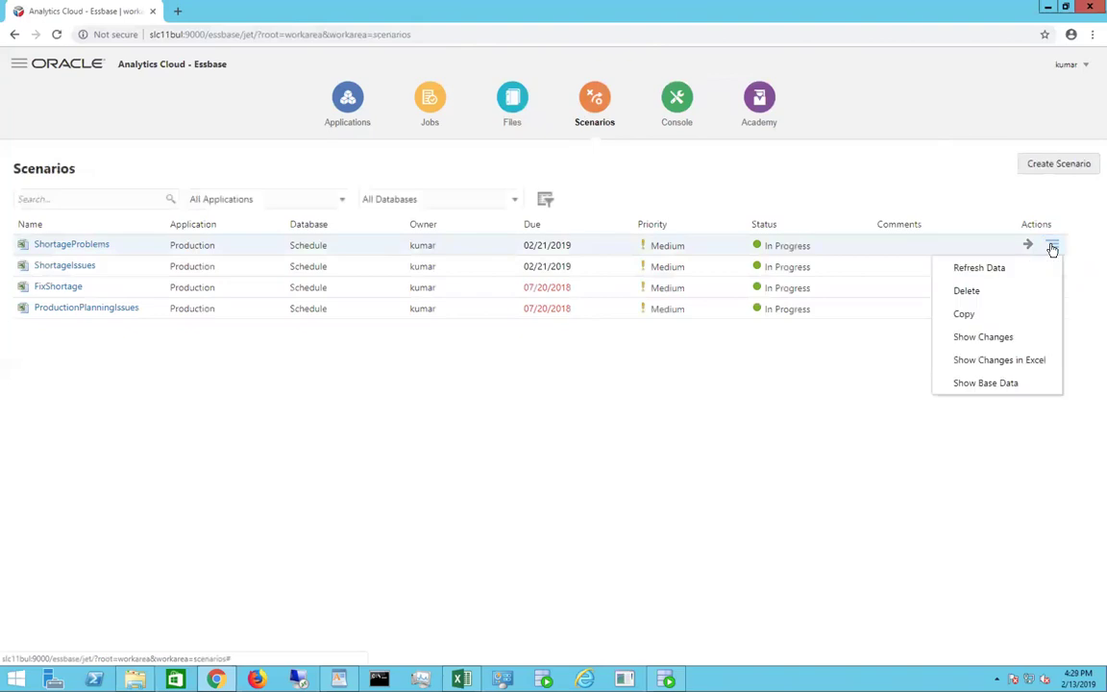
{"action": "left_click", "coordinate": [986, 337]}
{"action": "left_click", "coordinate": [858, 172]}
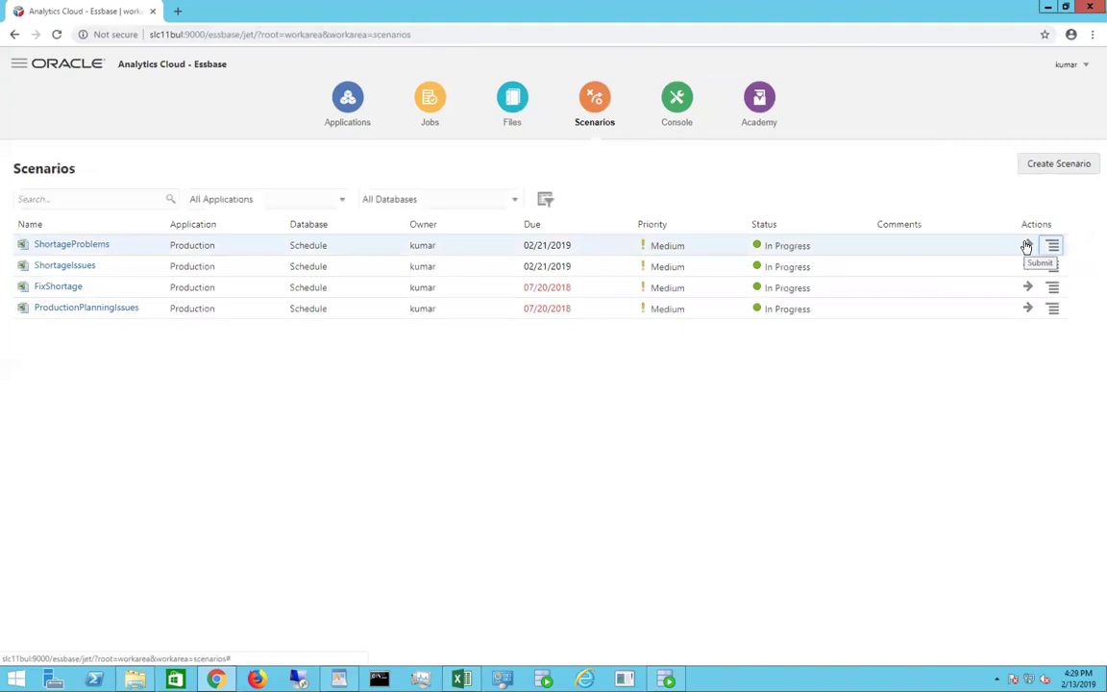
{"action": "left_click", "coordinate": [1026, 246]}
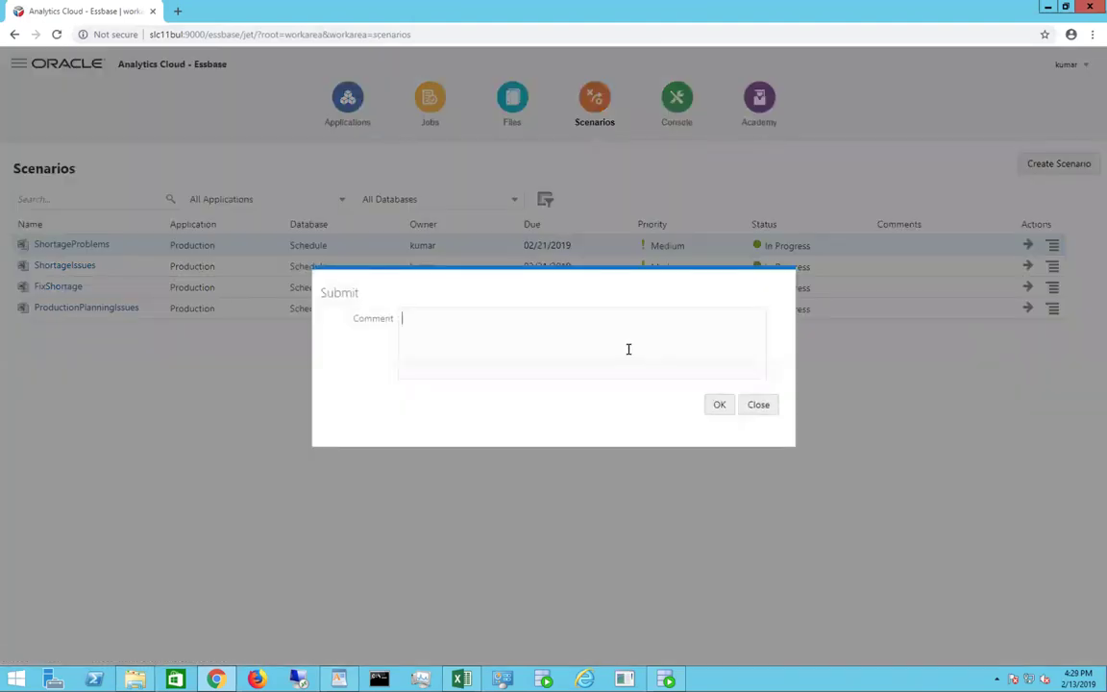
{"action": "left_click", "coordinate": [765, 411]}
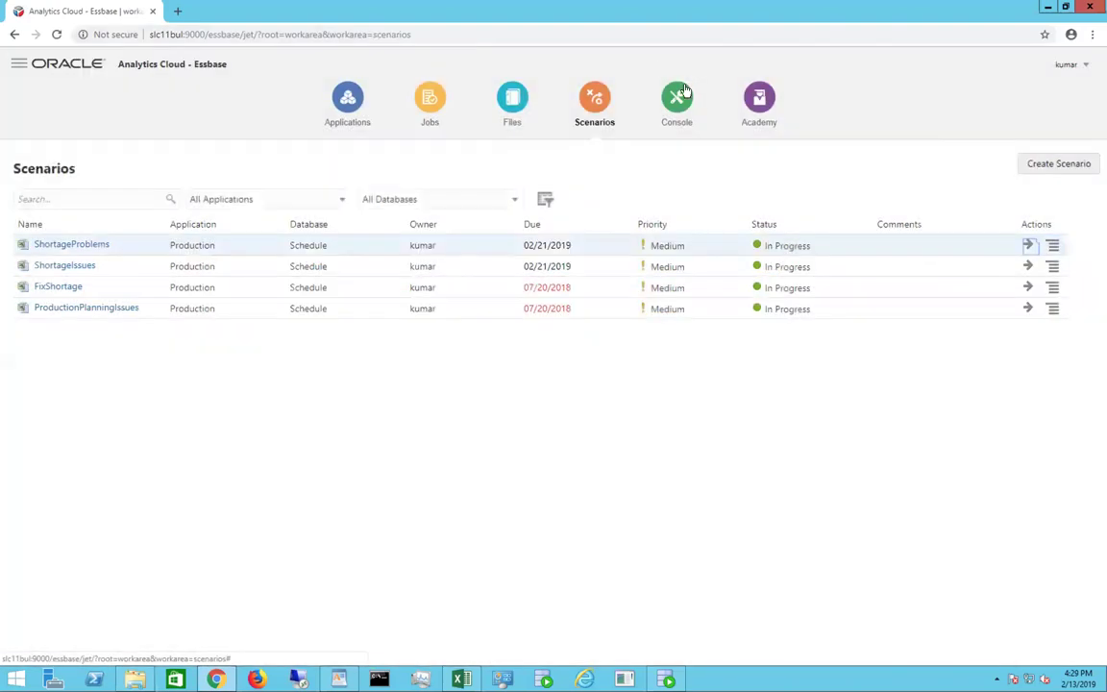
{"action": "mouse_move", "coordinate": [717, 35]}
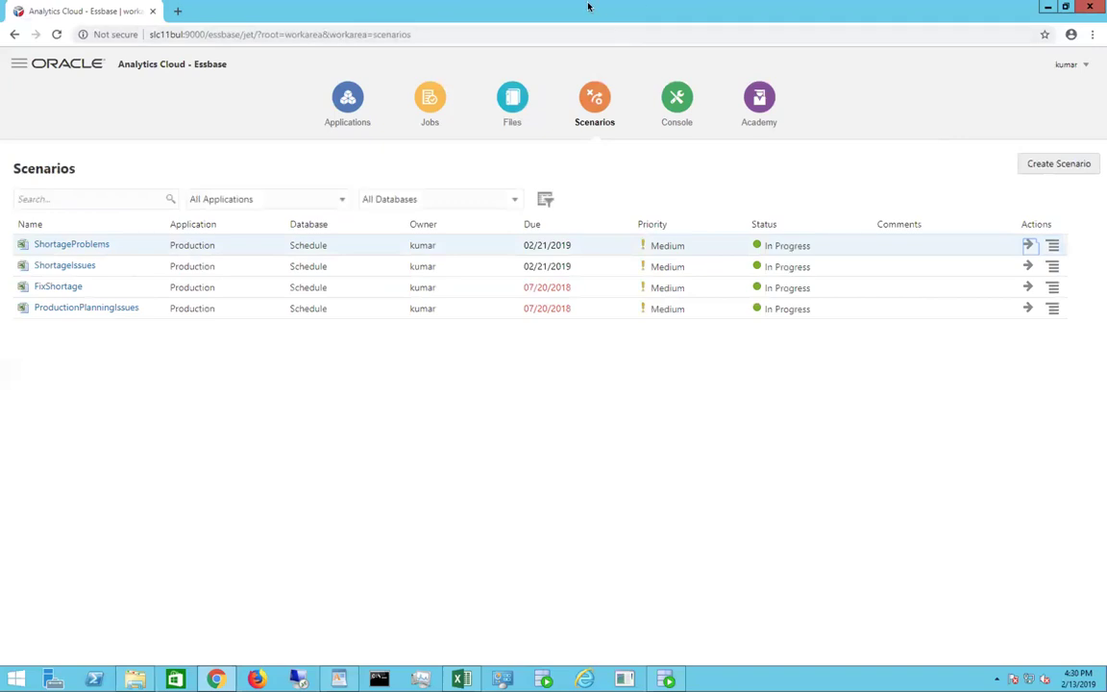
{"action": "mouse_move", "coordinate": [588, 4]}
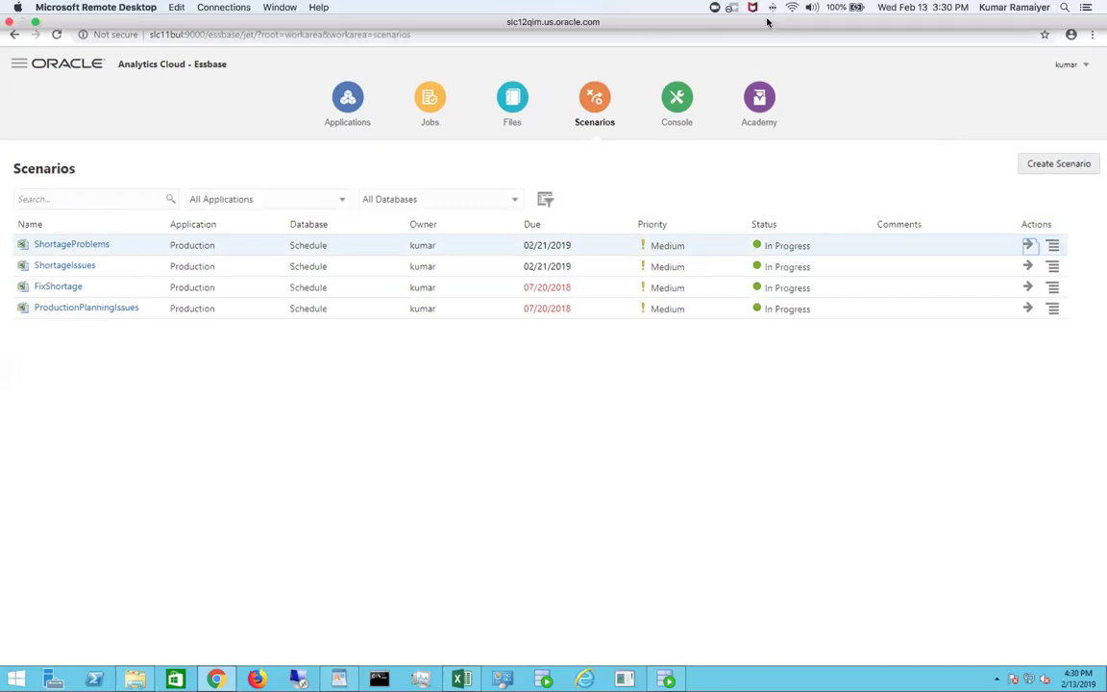